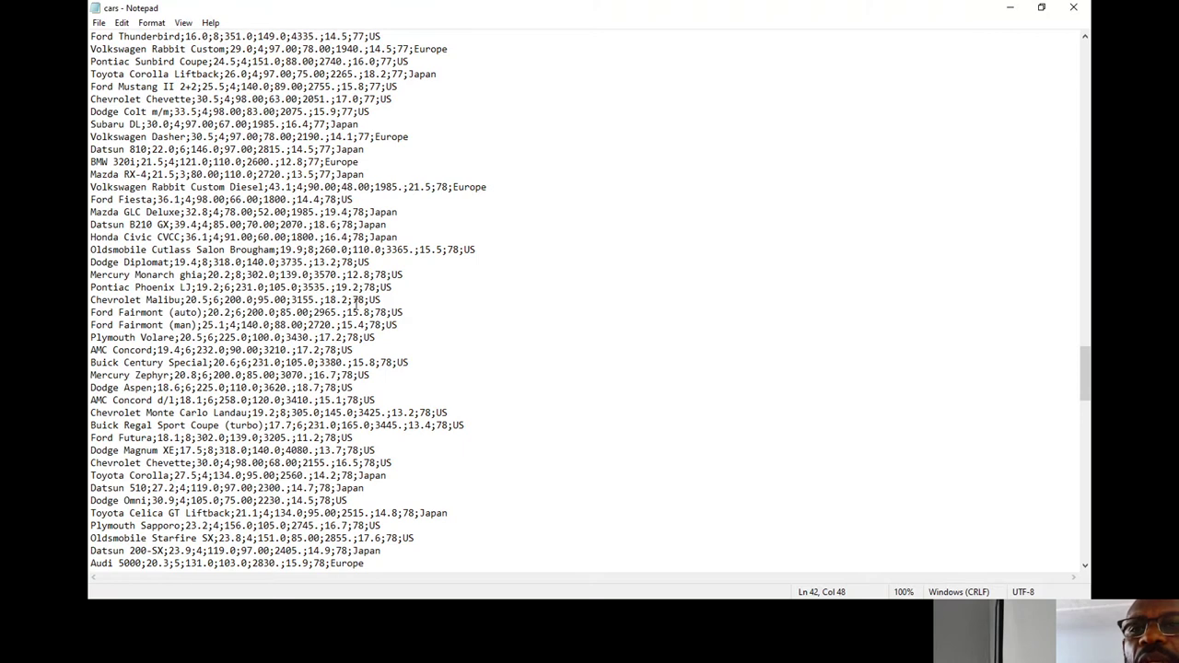
Step: Look back through the semicolon-separated car records in the cars text file
{"action": "scroll", "coordinate": [398, 362], "scroll_direction": "up", "scroll_amount": 14}
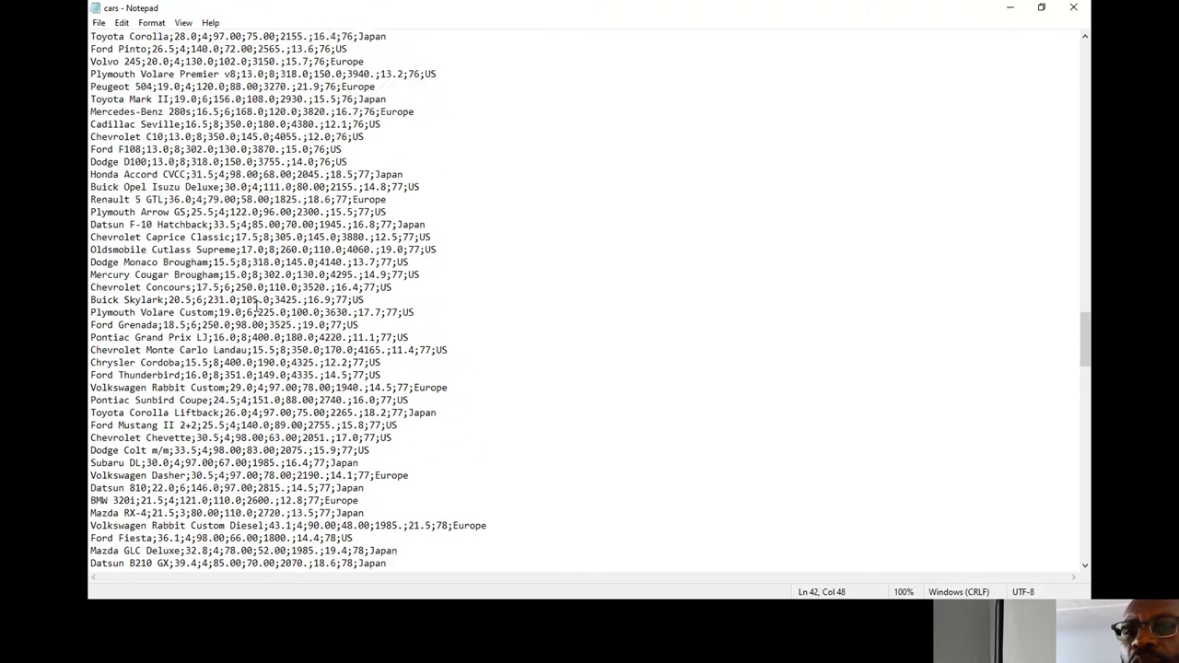
{"action": "scroll", "coordinate": [255, 306], "scroll_direction": "up", "scroll_amount": 19}
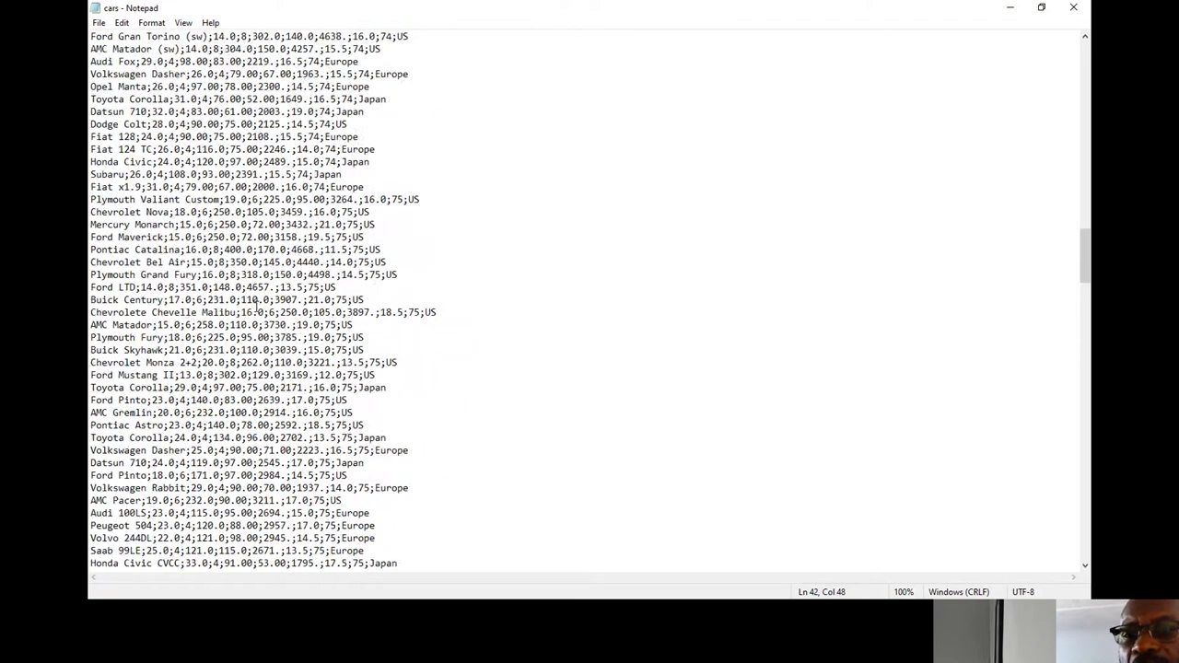
{"action": "scroll", "coordinate": [256, 305], "scroll_direction": "up", "scroll_amount": 17}
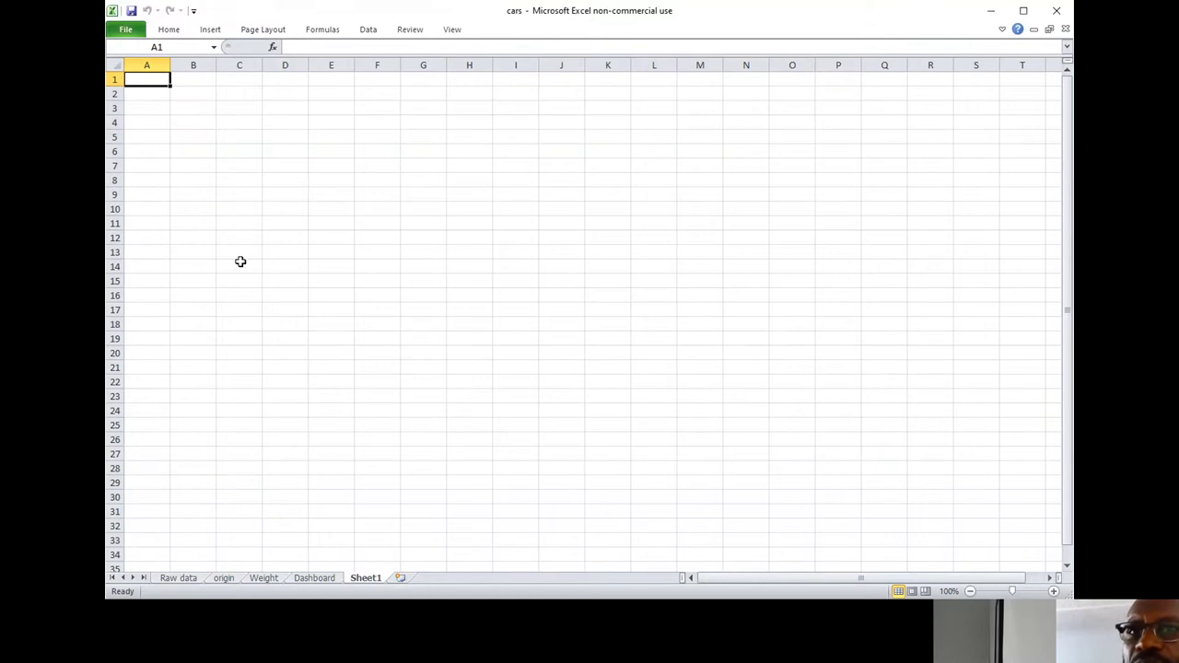
Step: Switch to the cars workbook in Excel and start importing a text file at cell A1 of Sheet1
{"action": "left_click", "coordinate": [1023, 11]}
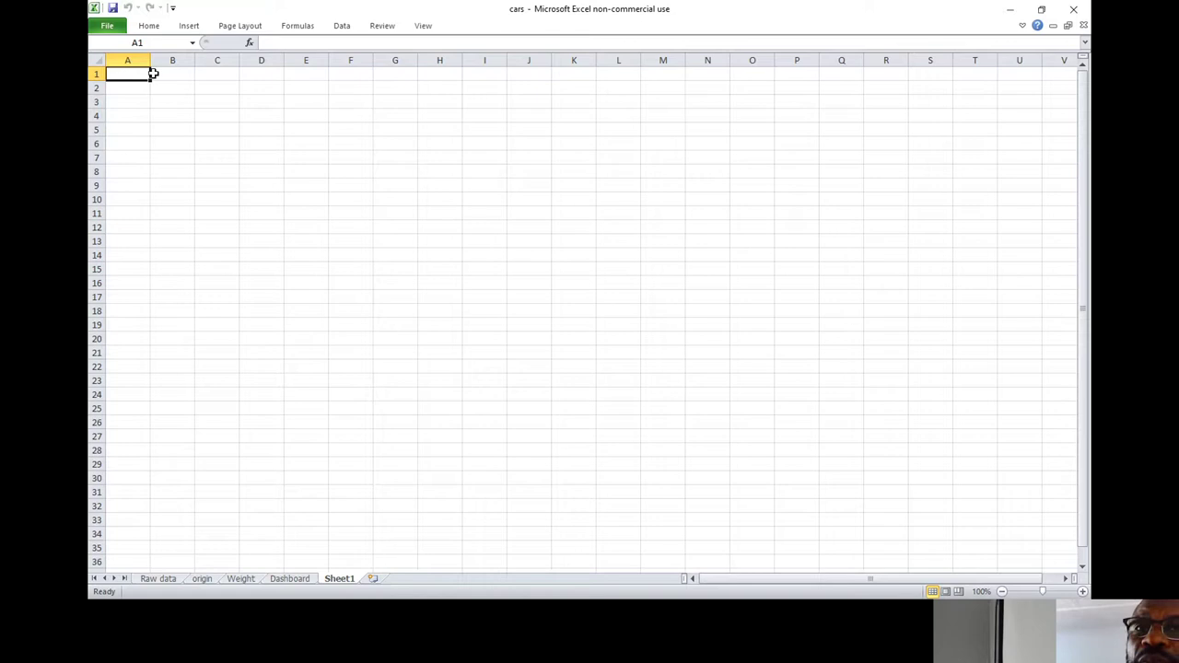
{"action": "left_click", "coordinate": [570, 271]}
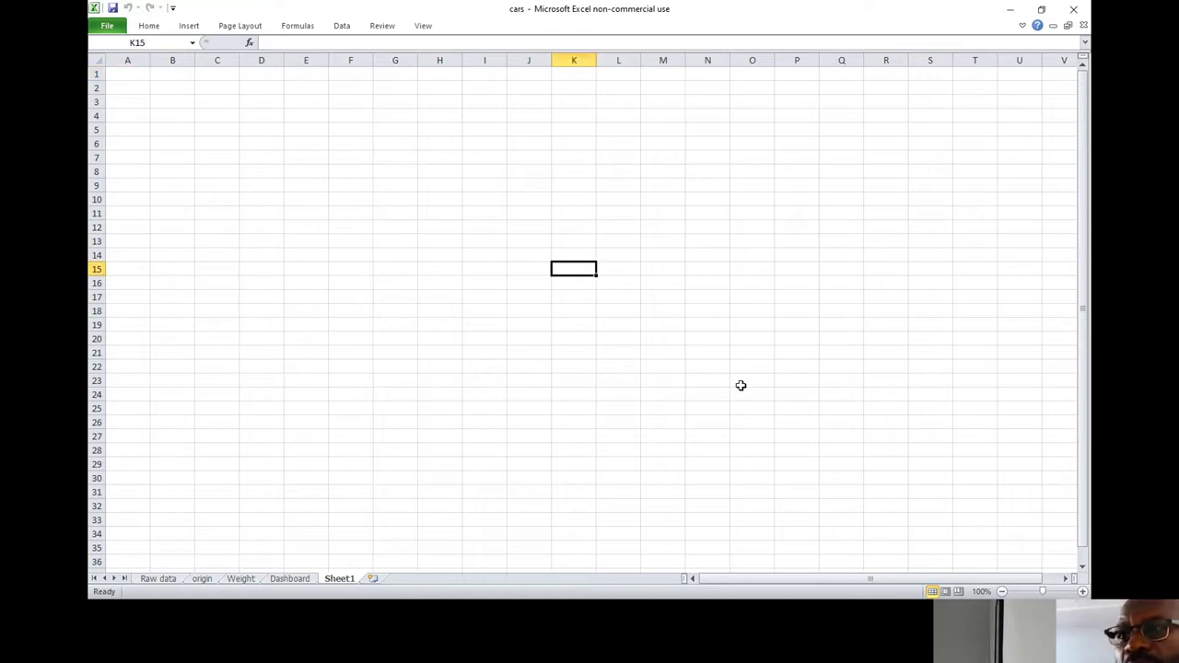
{"action": "left_click", "coordinate": [131, 75]}
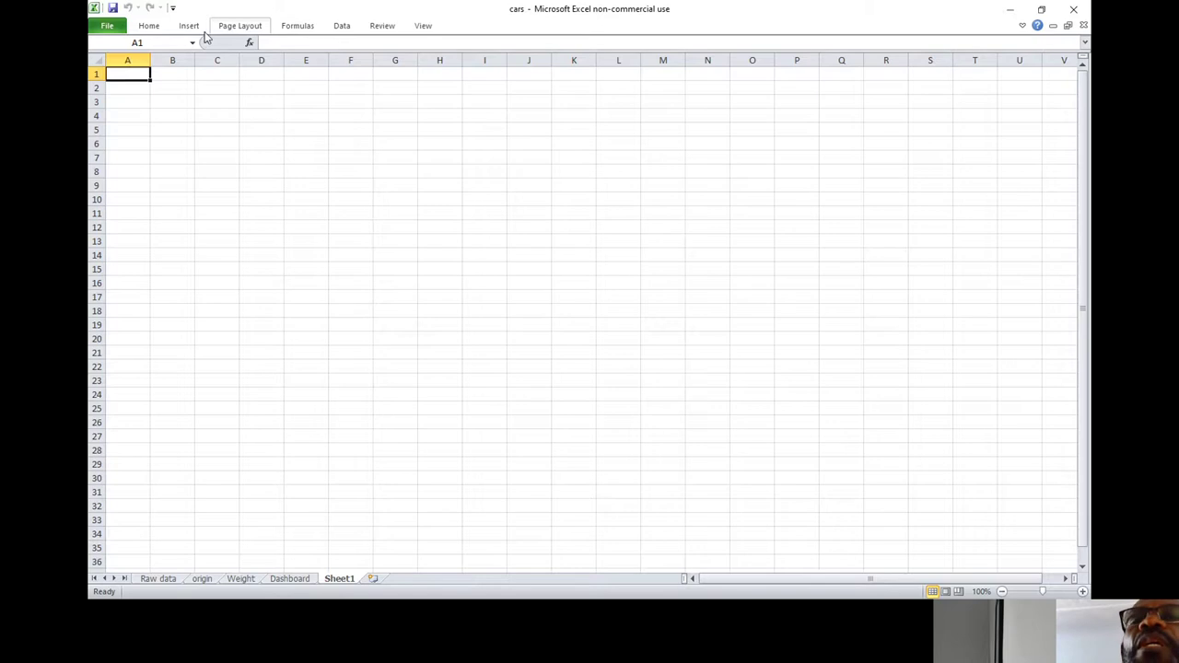
{"action": "left_click", "coordinate": [342, 27]}
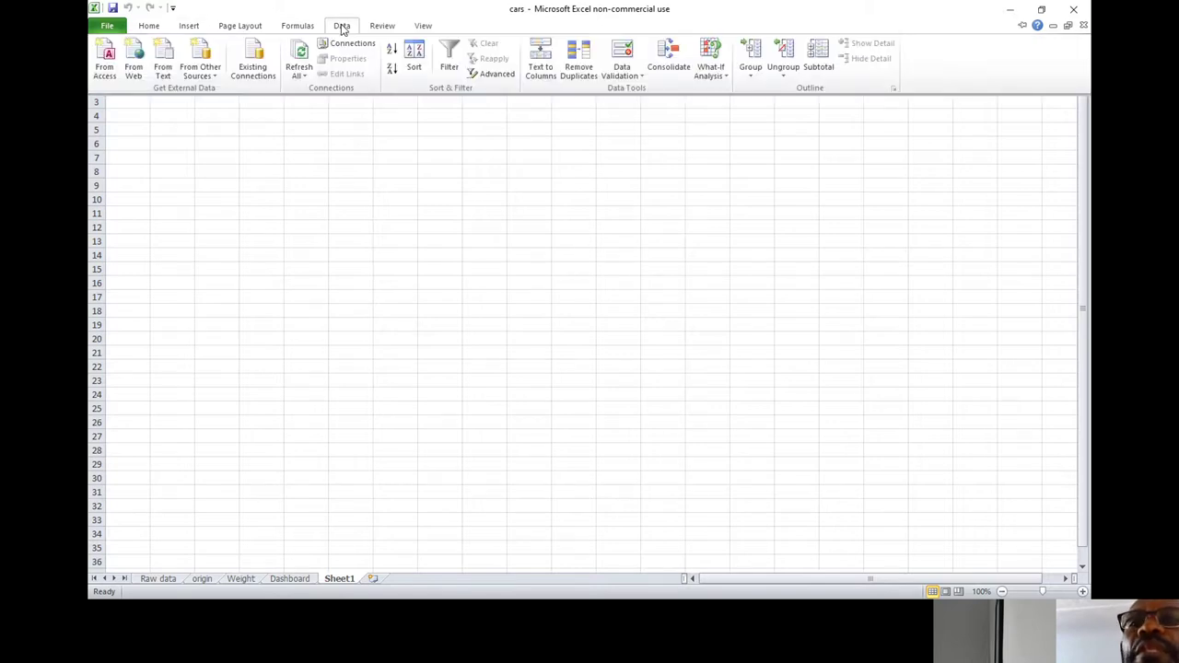
{"action": "left_click", "coordinate": [166, 78]}
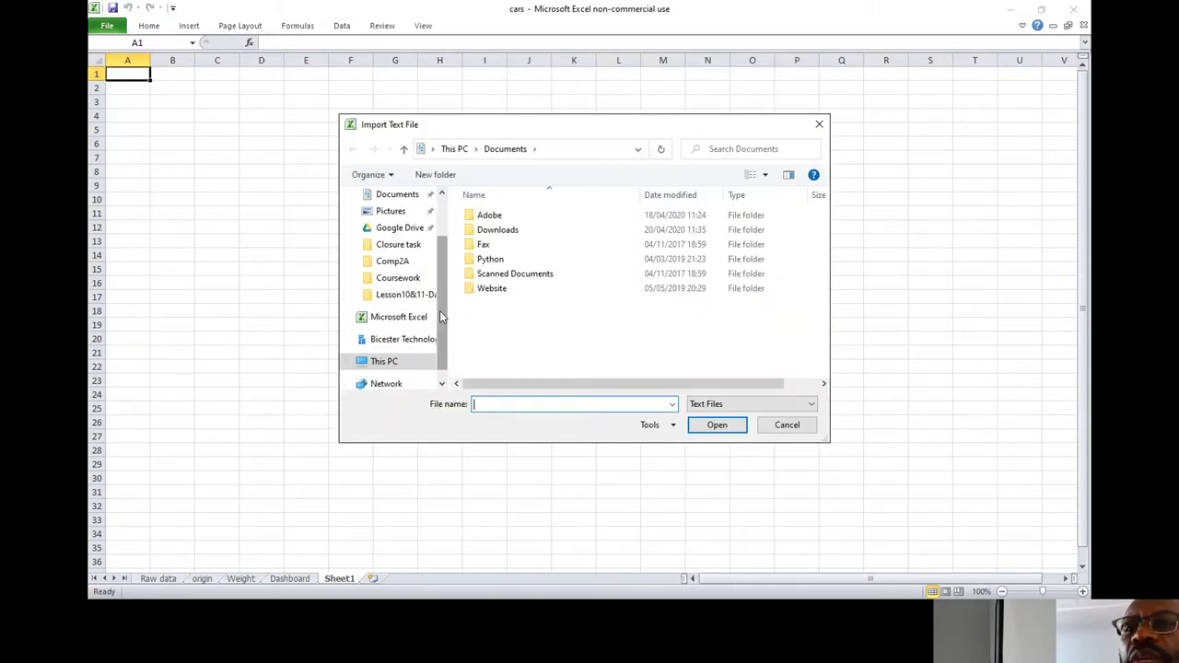
Step: Browse Google Drive to the BTEC-Spec folder via 1a-THE-BICESTER-SCH, 1-Classes and 2-Computing
{"action": "left_click_drag", "start_coordinate": [440, 310], "coordinate": [439, 295]}
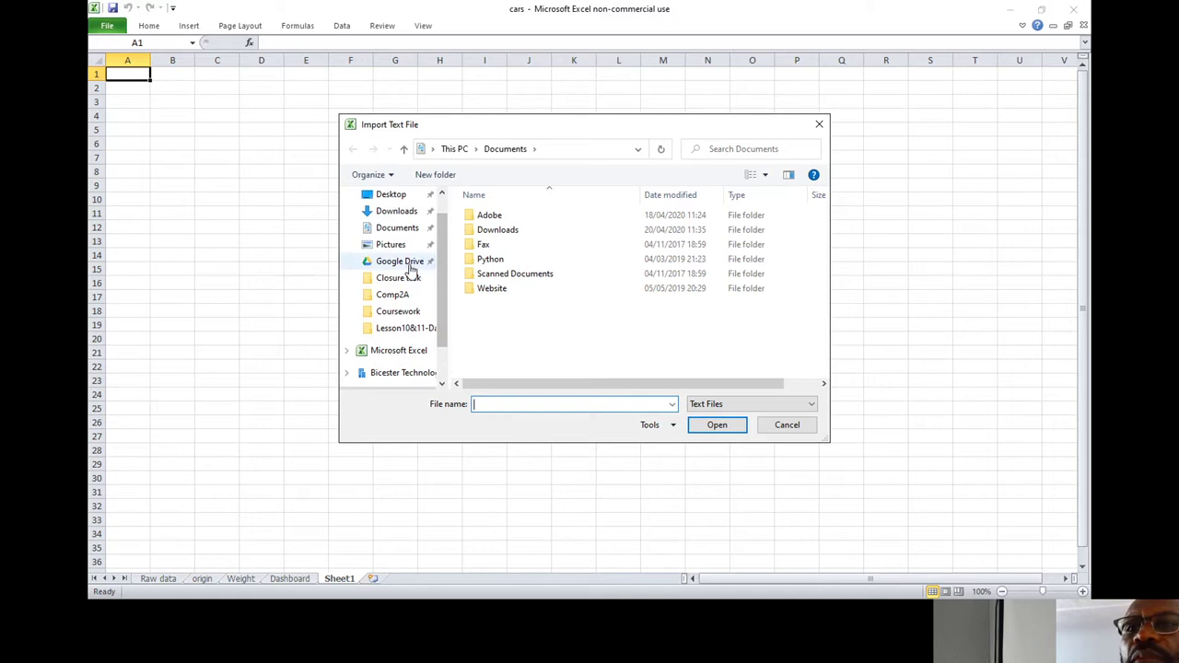
{"action": "left_click", "coordinate": [405, 263]}
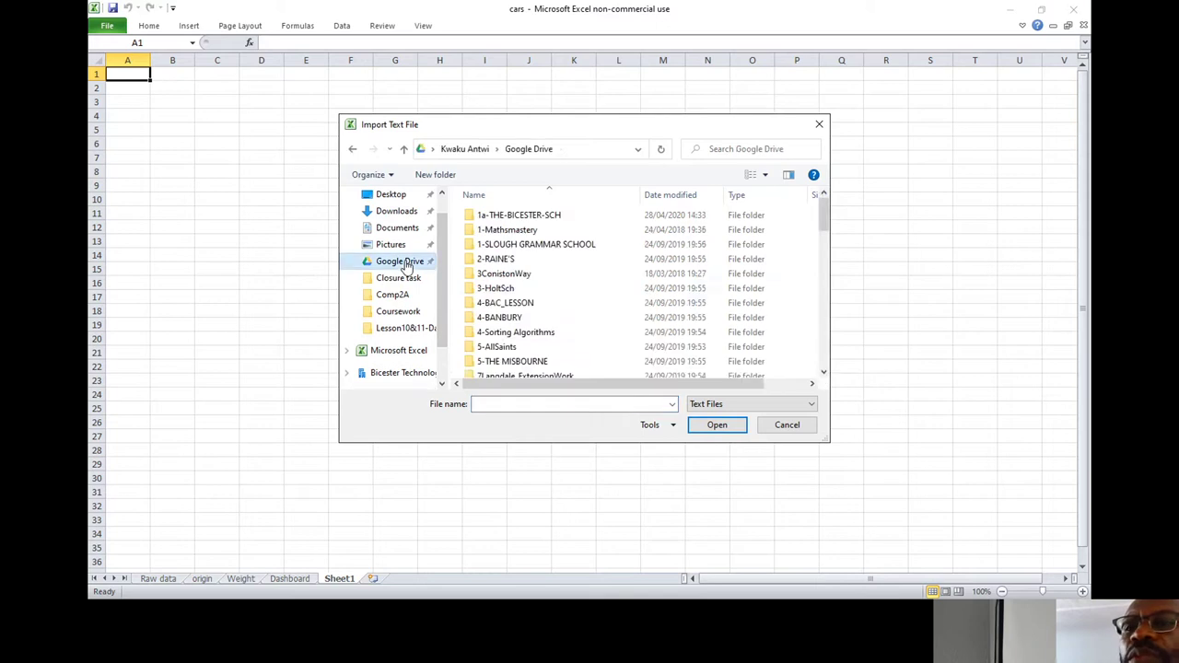
{"action": "double_click", "coordinate": [534, 215]}
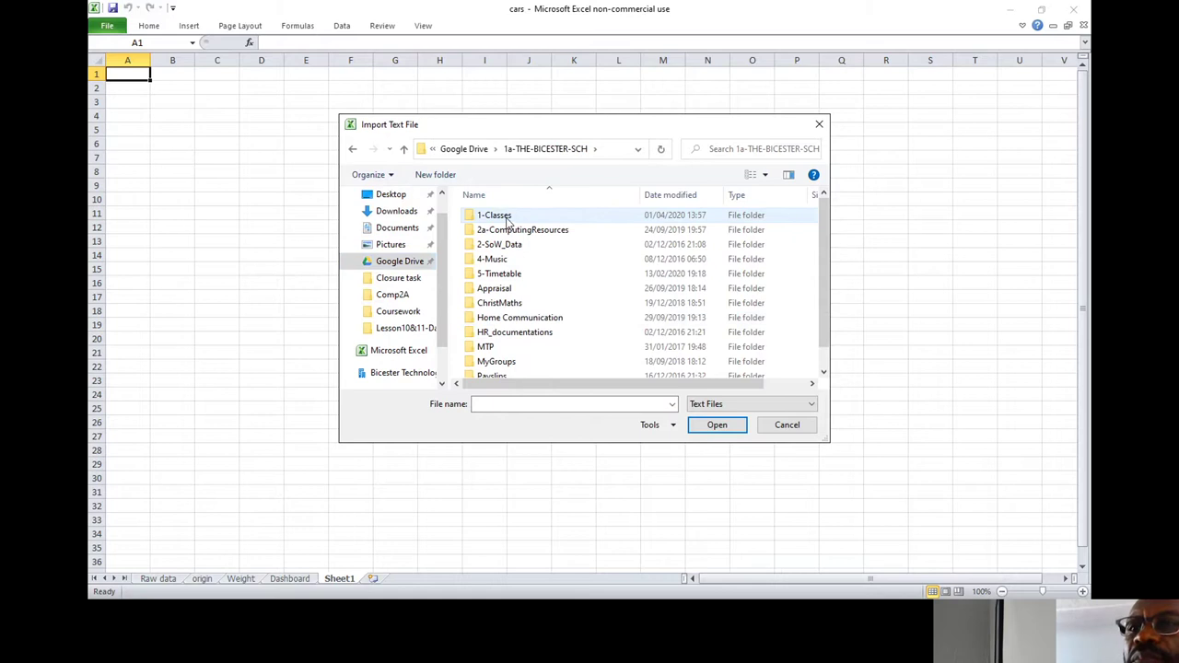
{"action": "left_click", "coordinate": [507, 219]}
{"action": "double_click", "coordinate": [506, 219]}
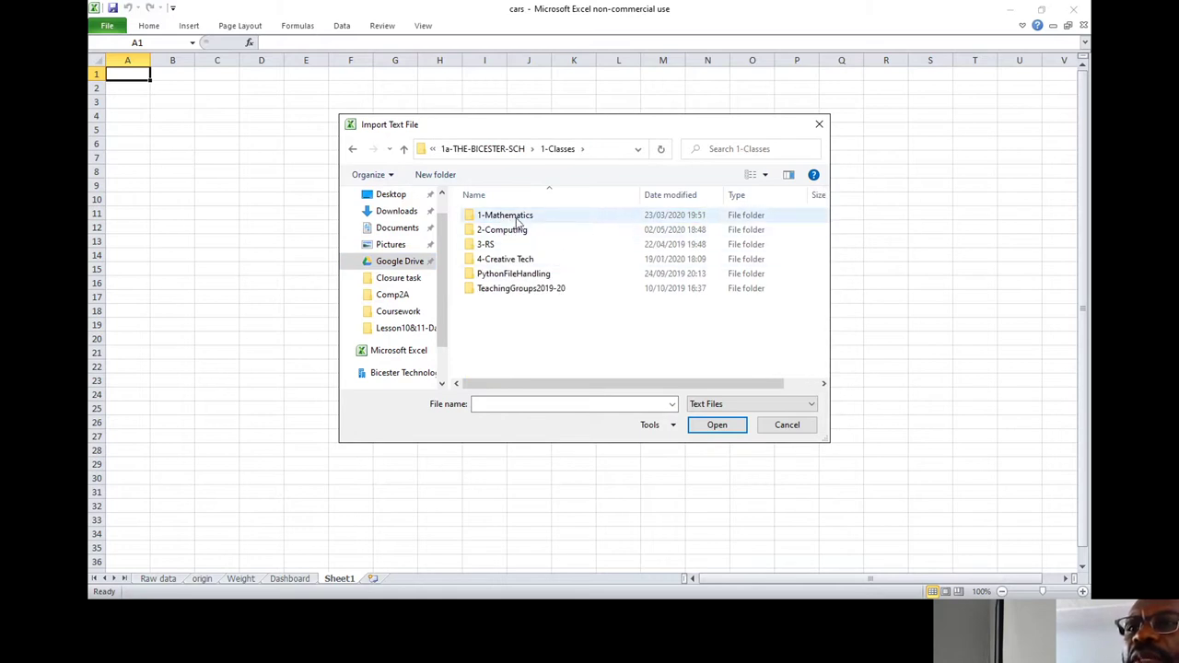
{"action": "double_click", "coordinate": [517, 233]}
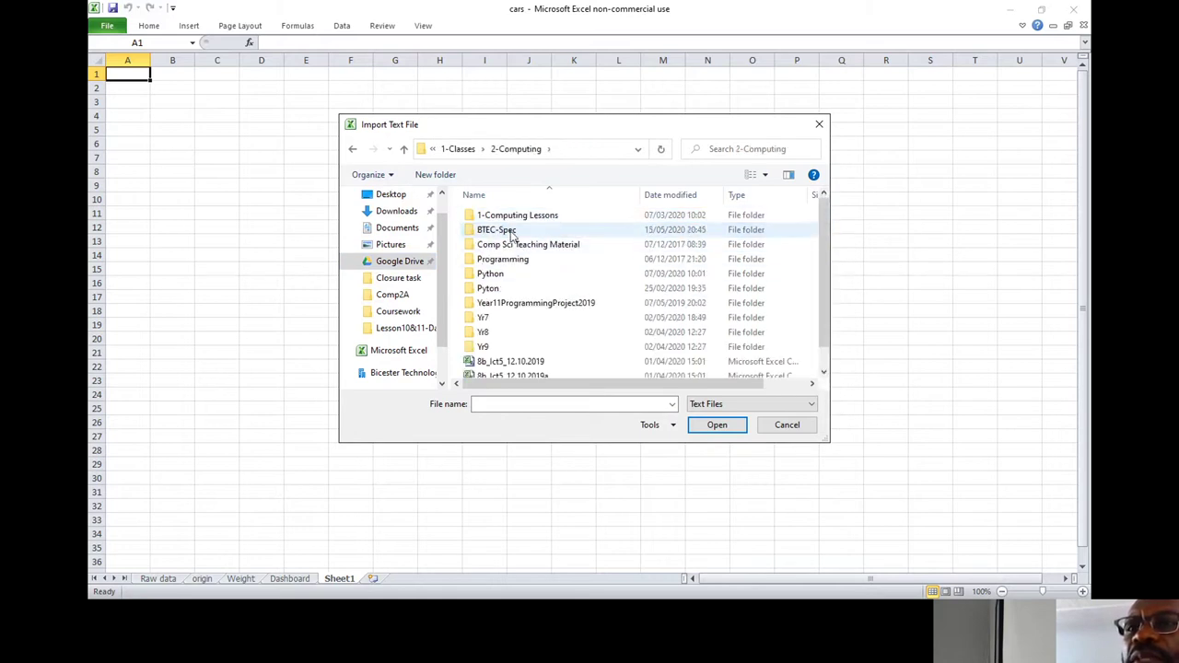
{"action": "left_click", "coordinate": [511, 234]}
{"action": "double_click", "coordinate": [511, 234]}
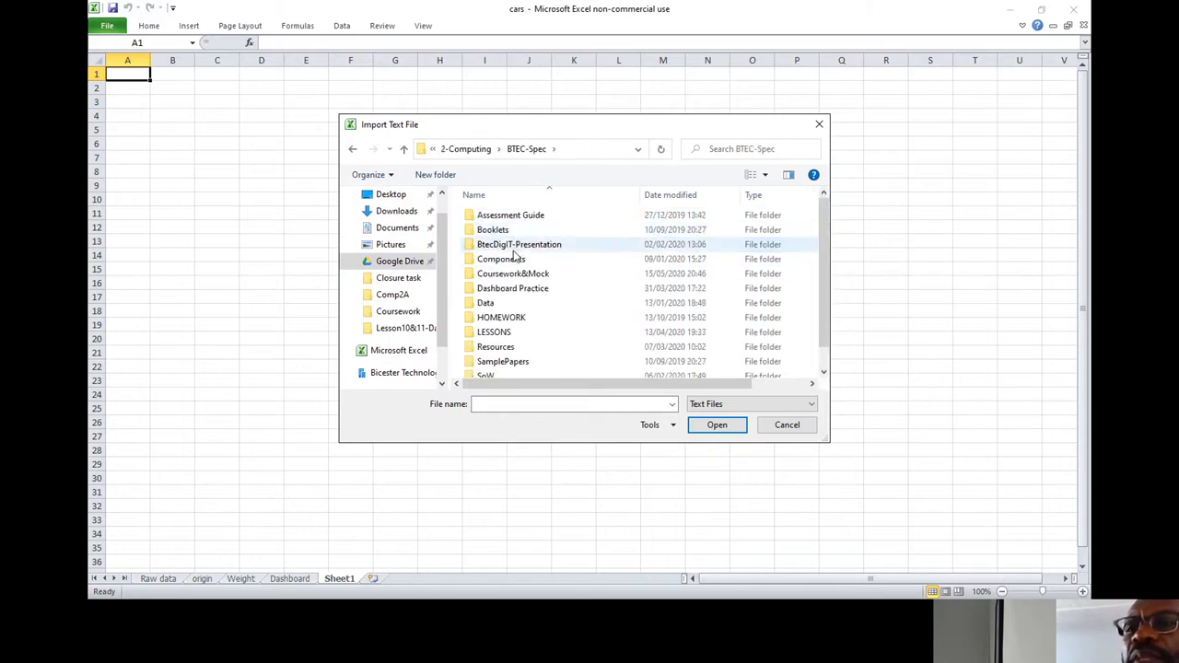
Step: Choose the cars text file for import from LESSONS > Component2 > Comp2B > Lesson10&11-Dashboard_Importdata
{"action": "left_click", "coordinate": [515, 332]}
{"action": "double_click", "coordinate": [514, 332]}
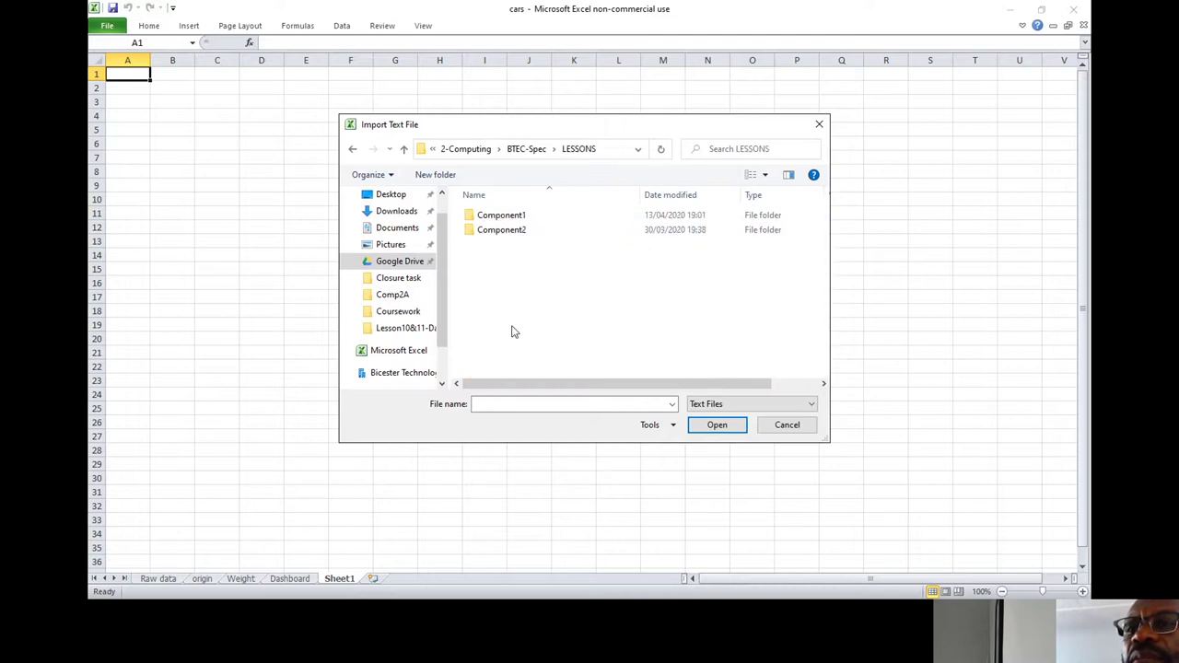
{"action": "left_click", "coordinate": [519, 232]}
{"action": "double_click", "coordinate": [519, 232]}
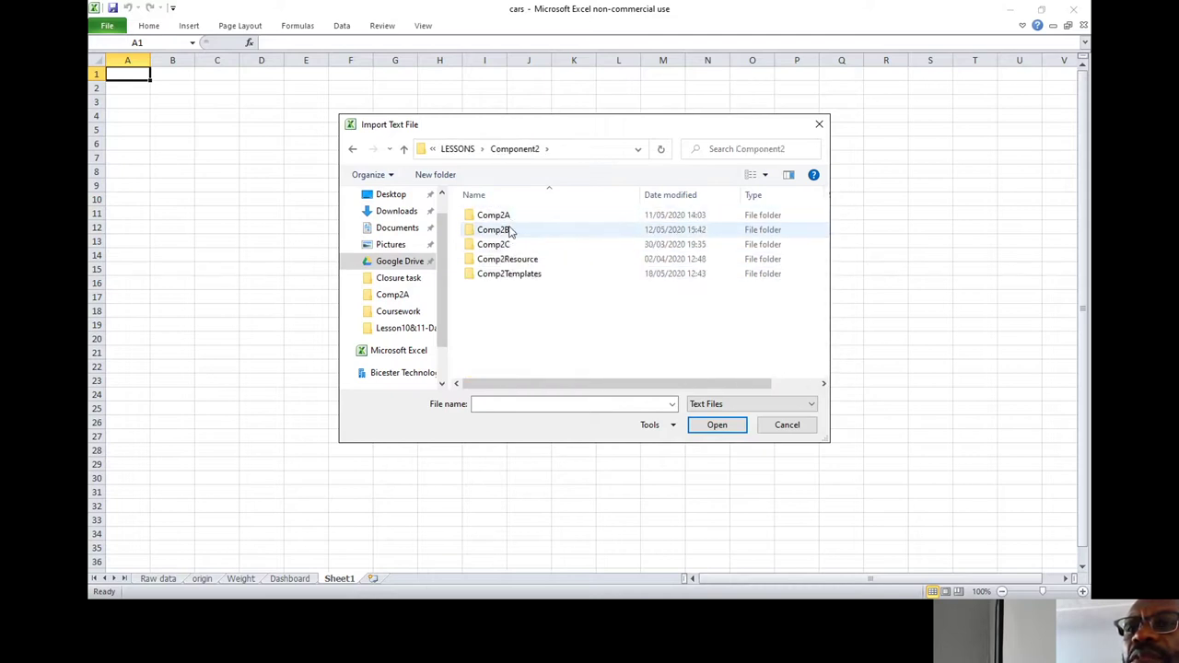
{"action": "left_click", "coordinate": [510, 231]}
{"action": "double_click", "coordinate": [509, 230]}
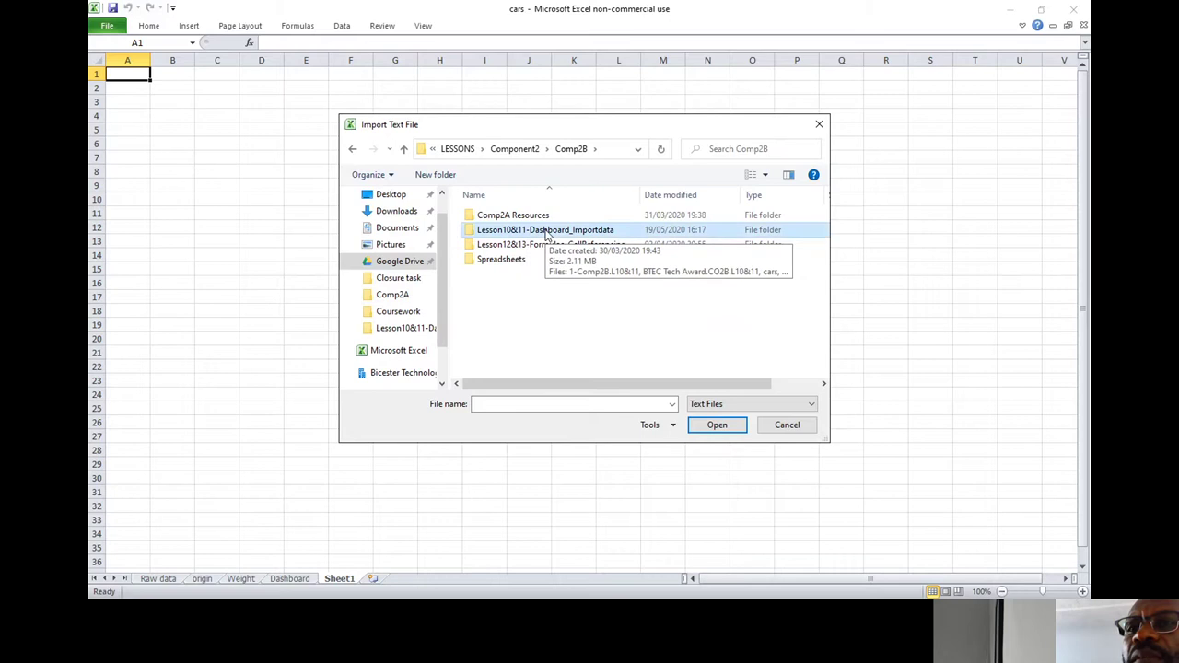
{"action": "double_click", "coordinate": [532, 228]}
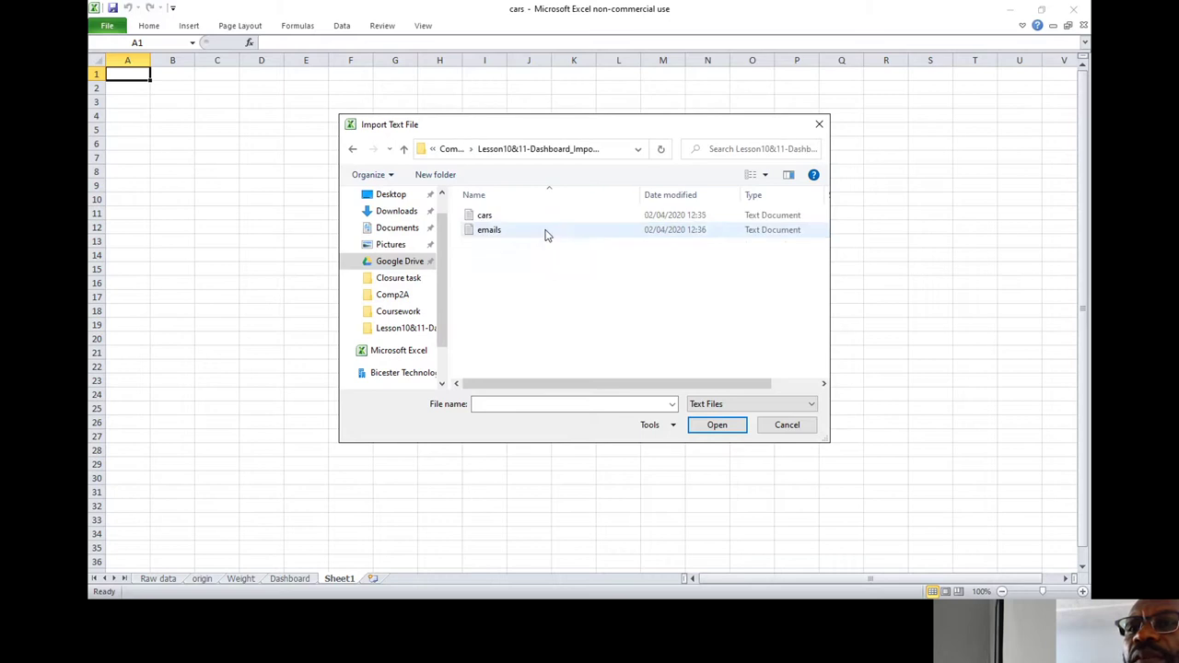
{"action": "left_click", "coordinate": [498, 220]}
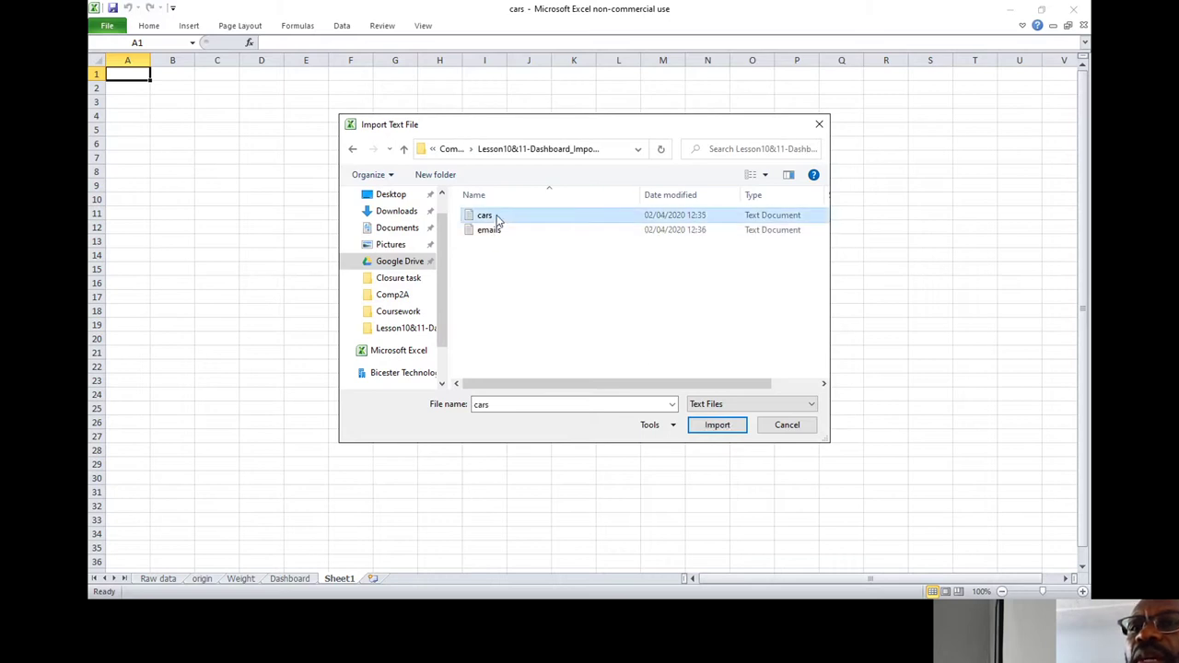
{"action": "left_click", "coordinate": [718, 429]}
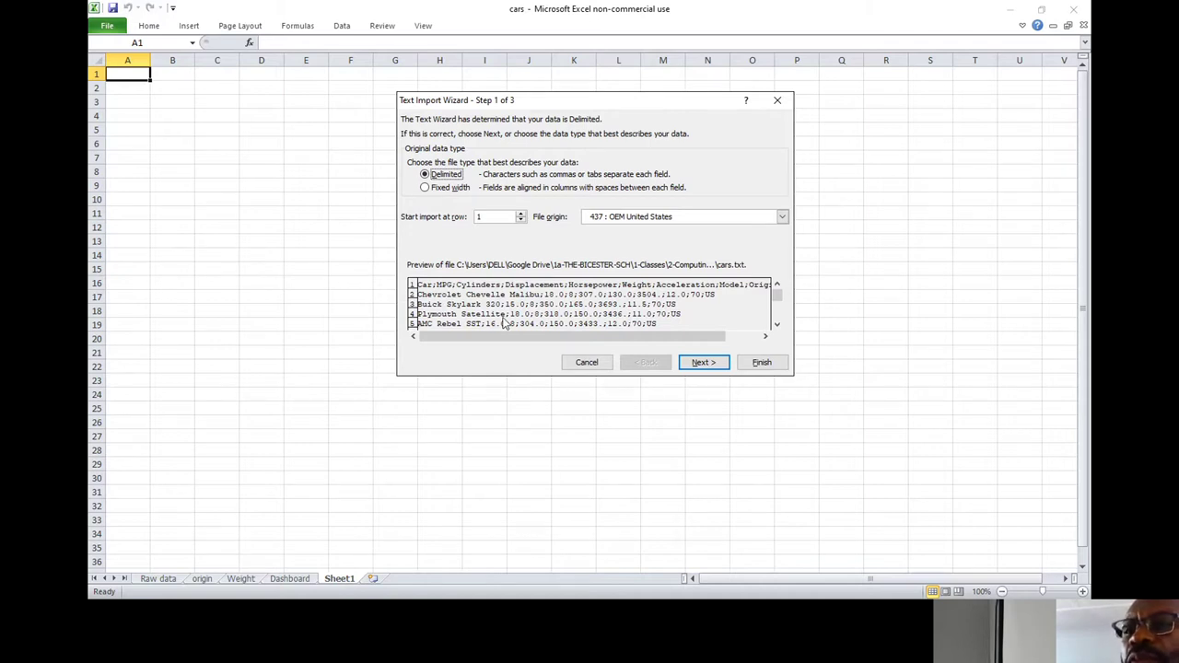
Step: Import the delimited text with semicolon instead of tab as the delimiter, placing it at cell A1 of the existing worksheet
{"action": "left_click", "coordinate": [707, 362]}
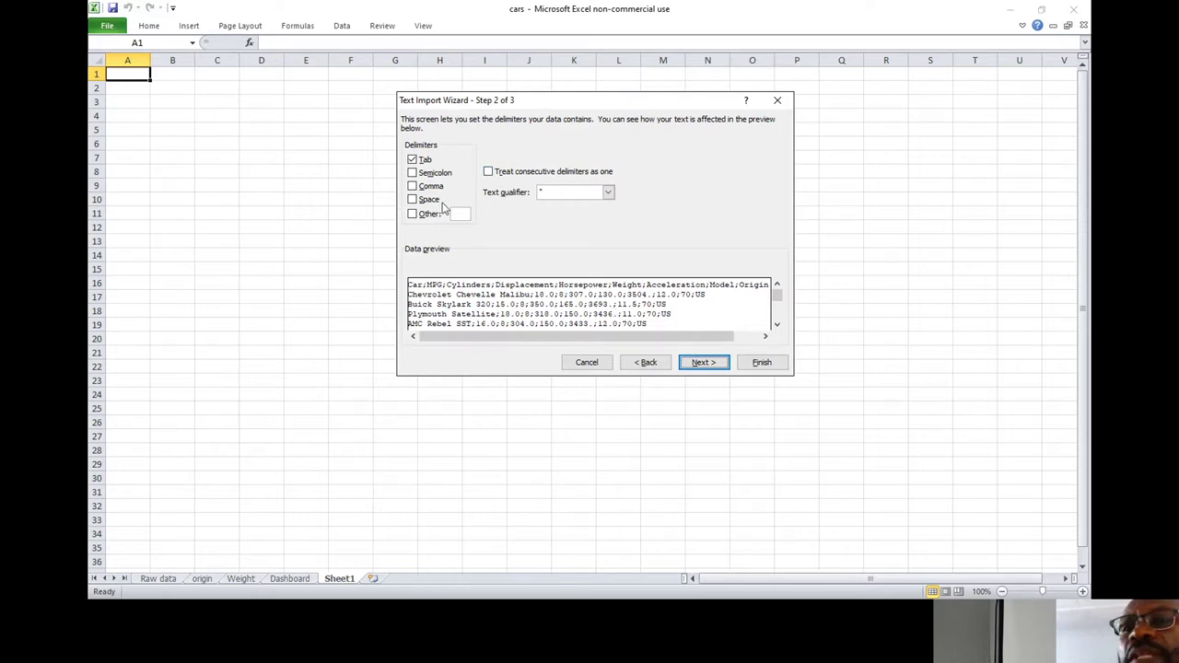
{"action": "left_click", "coordinate": [411, 159]}
{"action": "left_click", "coordinate": [412, 173]}
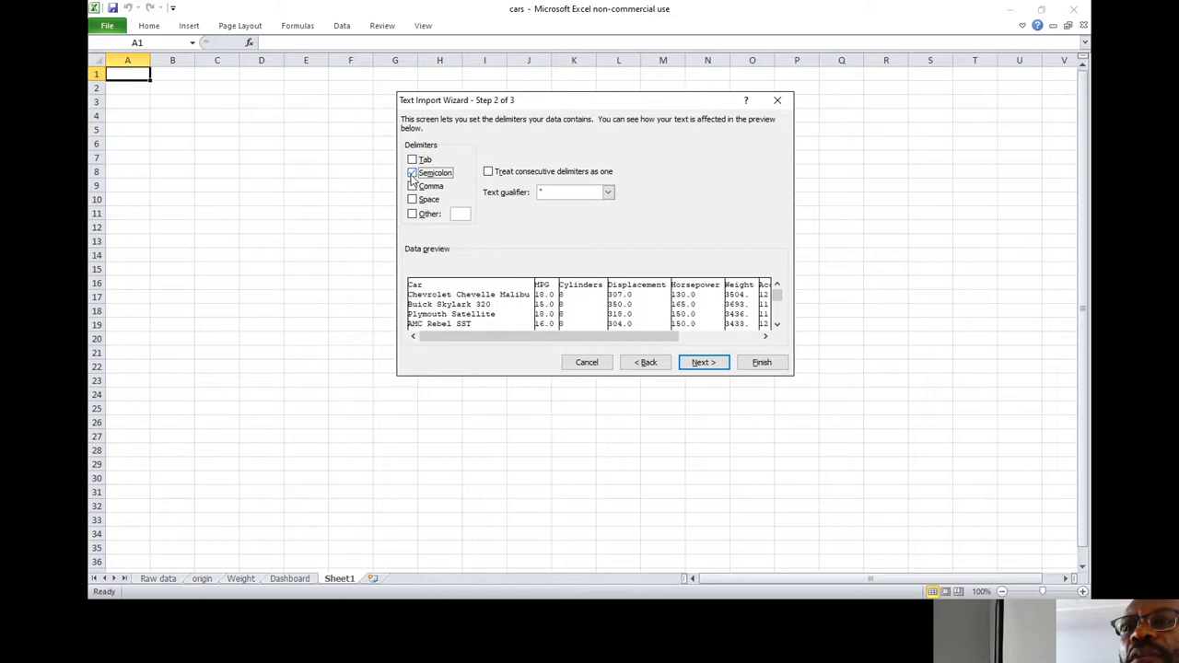
{"action": "left_click", "coordinate": [708, 365]}
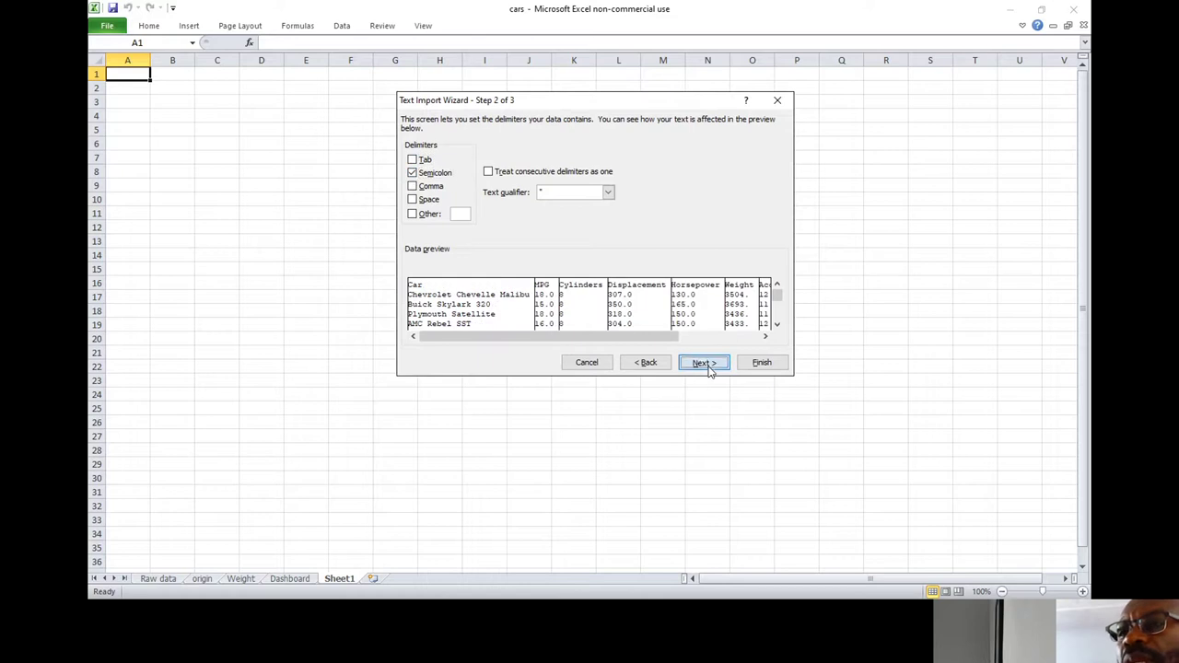
{"action": "left_click", "coordinate": [757, 369]}
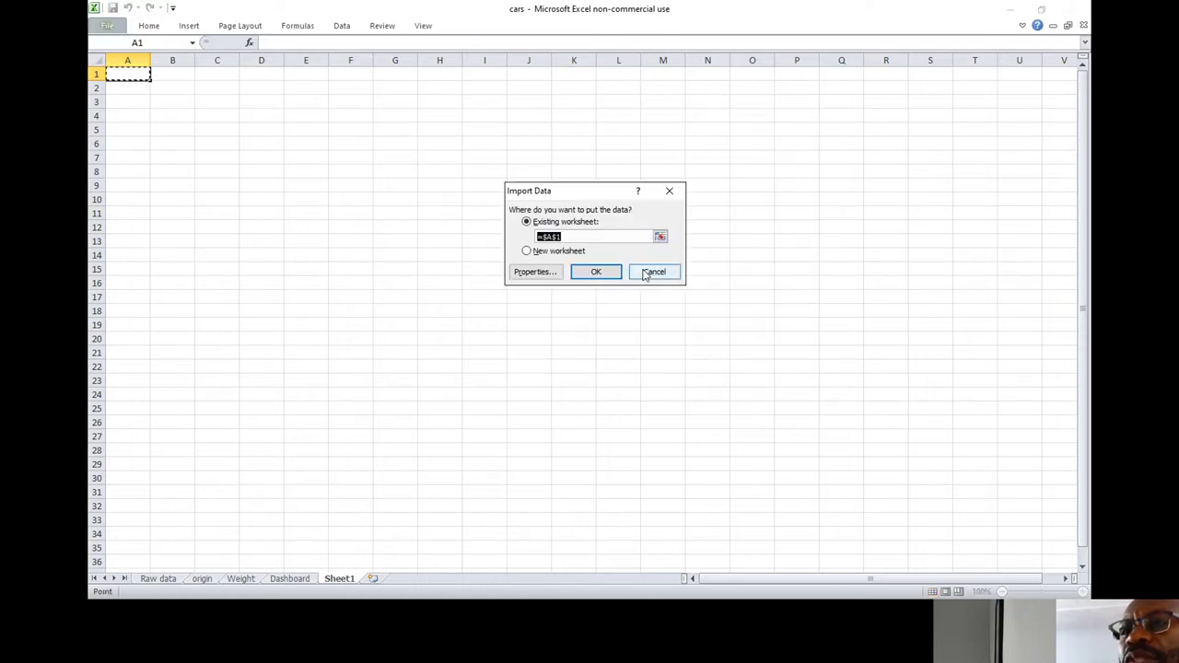
{"action": "left_click", "coordinate": [603, 273]}
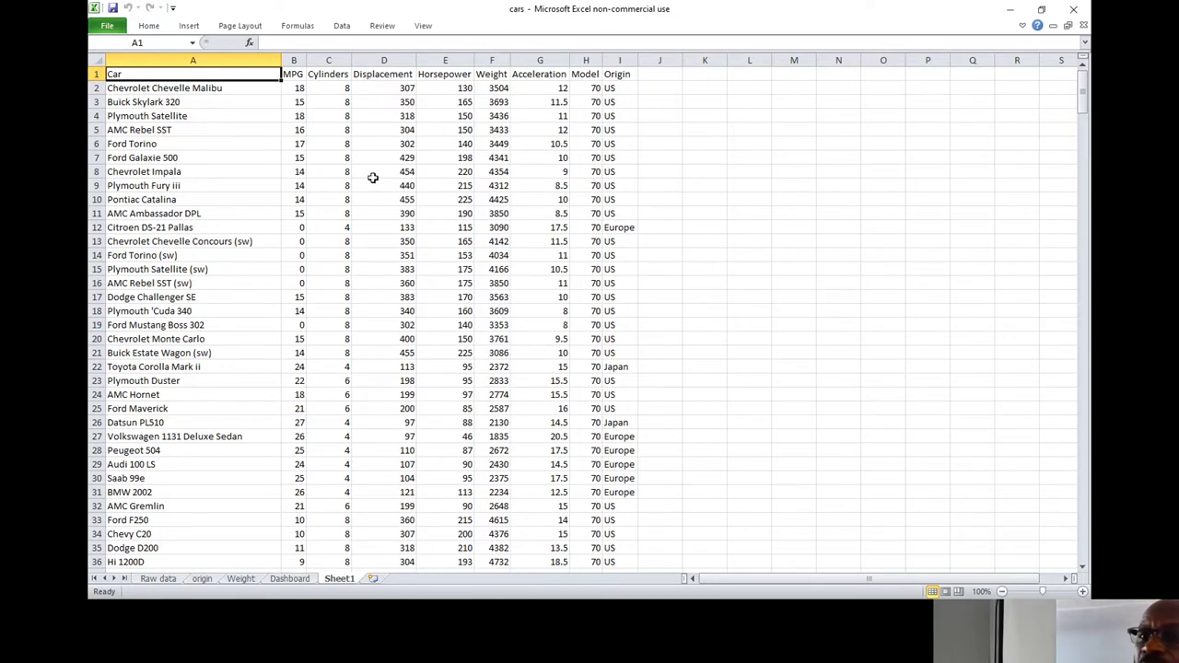
Step: Look through the imported car rows on Sheet1 and examine the charts and slicers on the Dashboard sheet
{"action": "scroll", "coordinate": [383, 255], "scroll_direction": "down", "scroll_amount": 5}
{"action": "scroll", "coordinate": [384, 255], "scroll_direction": "down", "scroll_amount": 20}
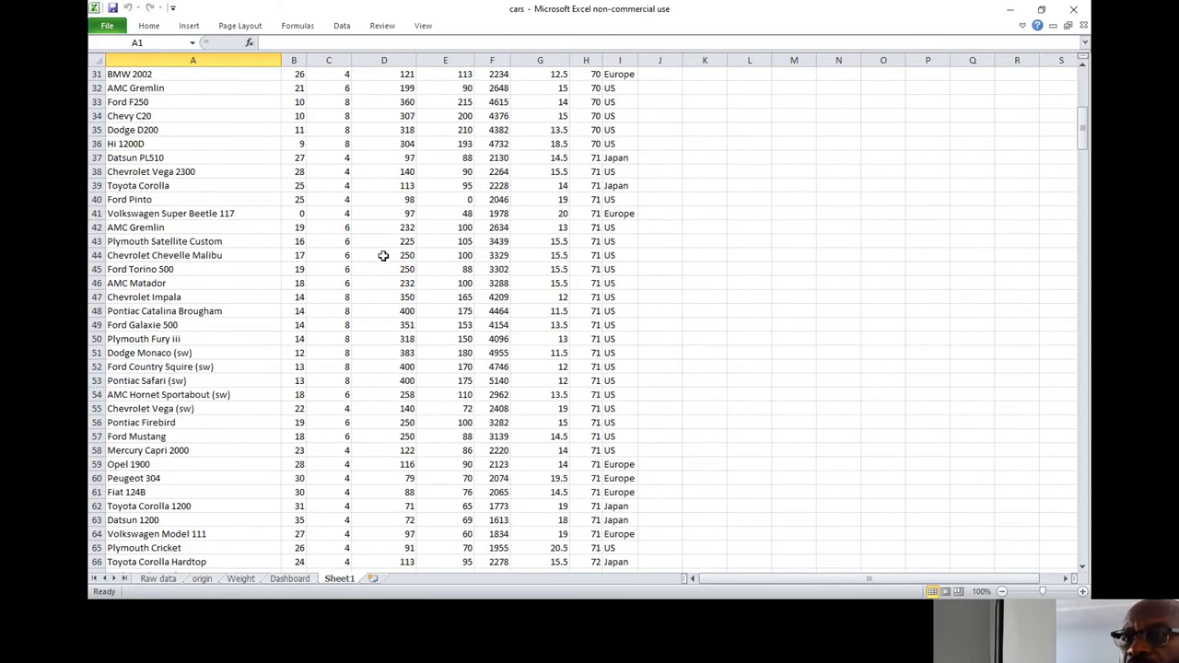
{"action": "scroll", "coordinate": [392, 248], "scroll_direction": "down", "scroll_amount": 4}
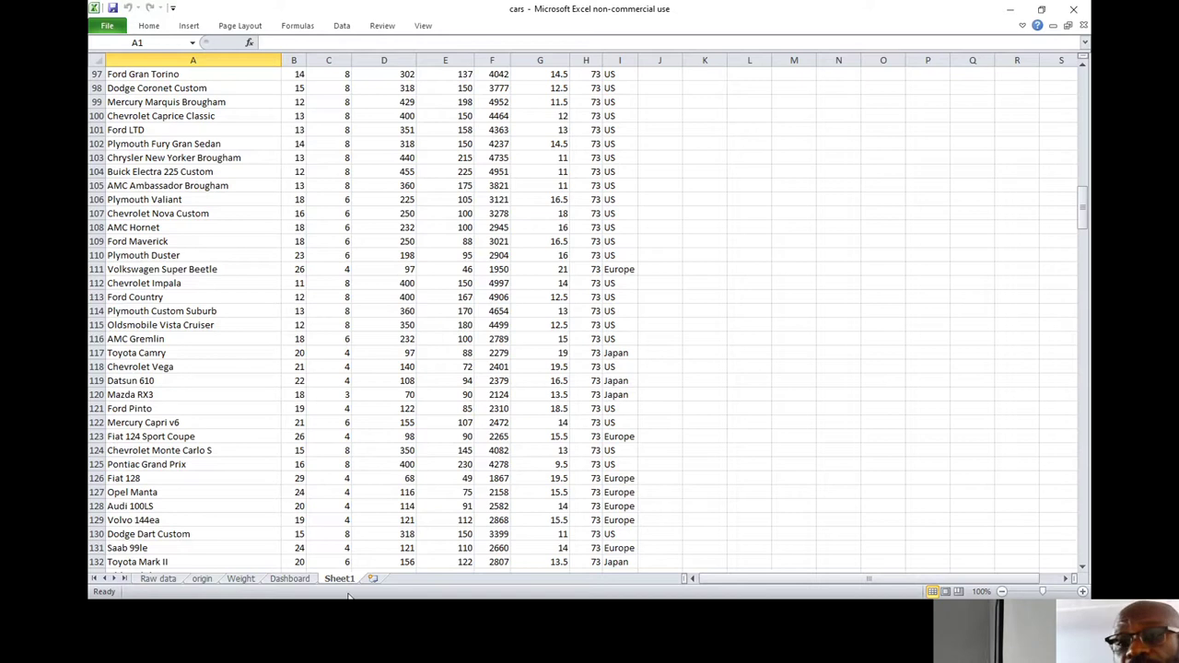
{"action": "left_click", "coordinate": [291, 580]}
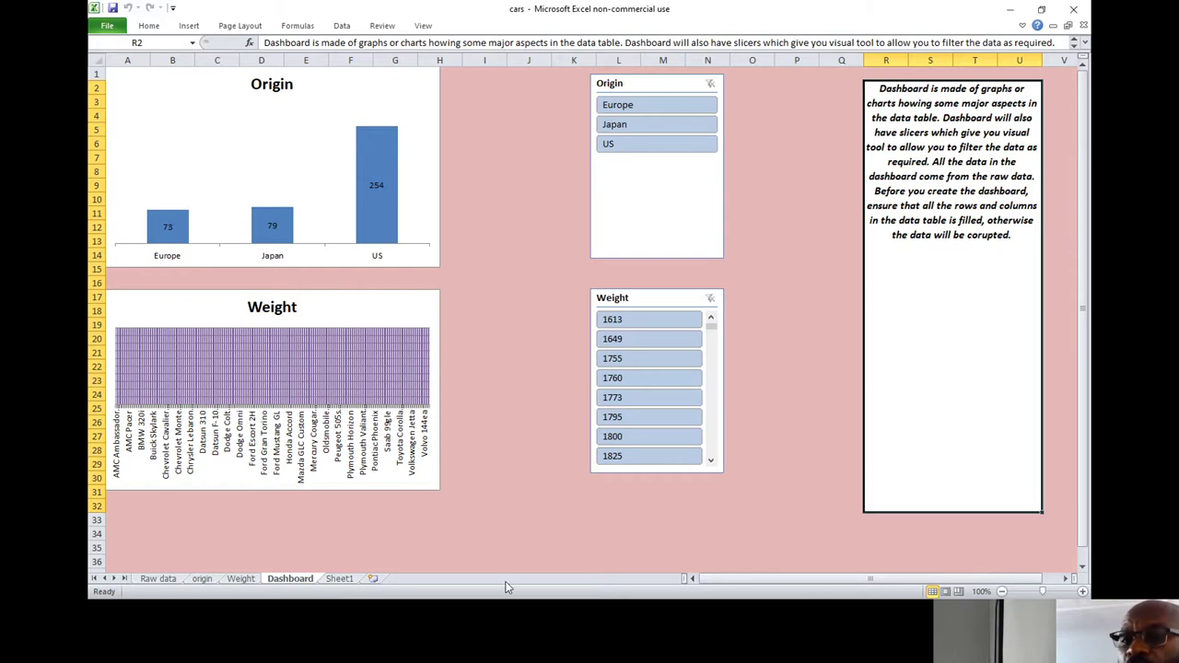
{"action": "left_click", "coordinate": [339, 579]}
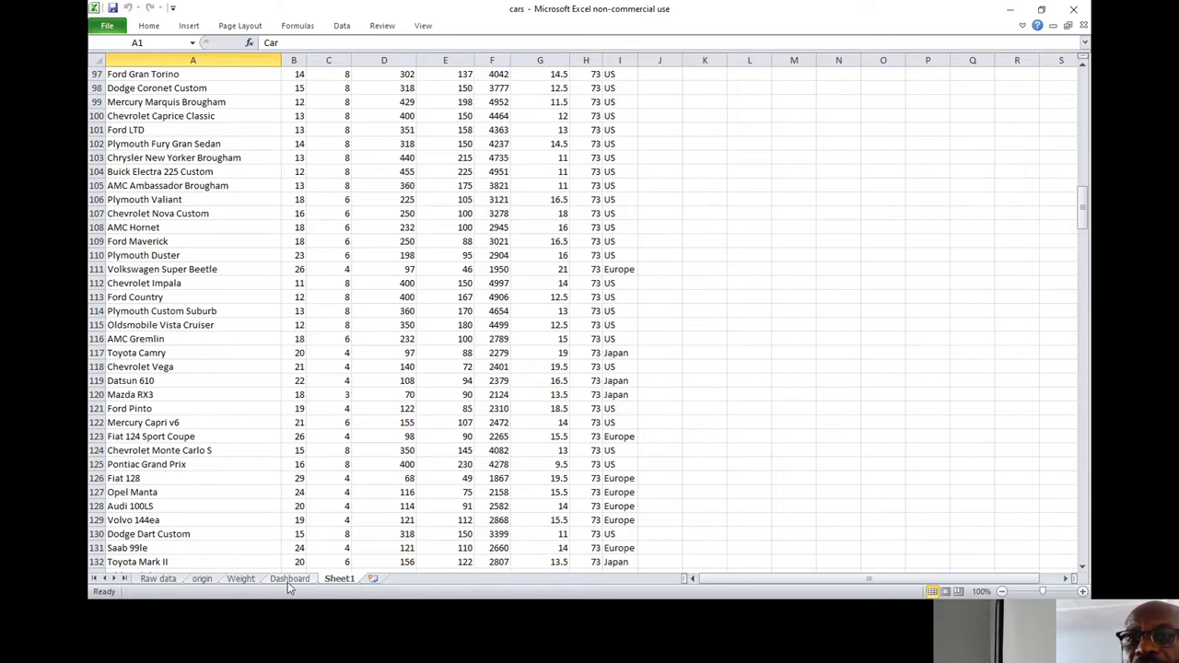
{"action": "left_click", "coordinate": [289, 579]}
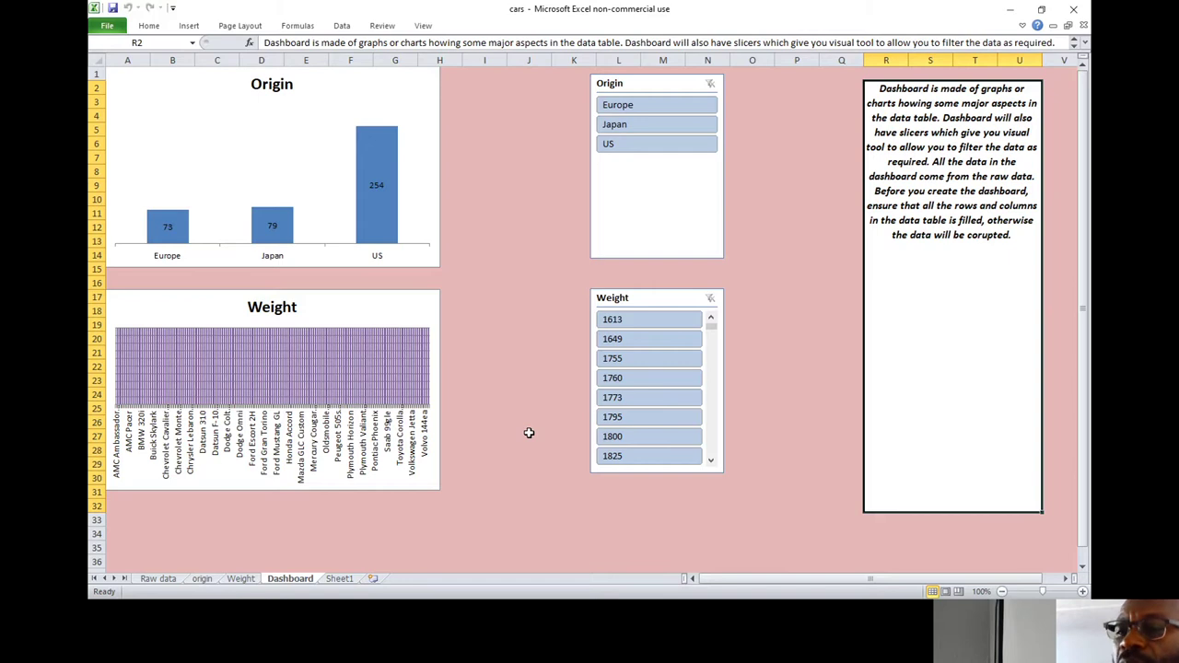
Step: Create a PivotTable on a new worksheet from the imported car data in Sheet1, range A1:I407
{"action": "left_click", "coordinate": [339, 579]}
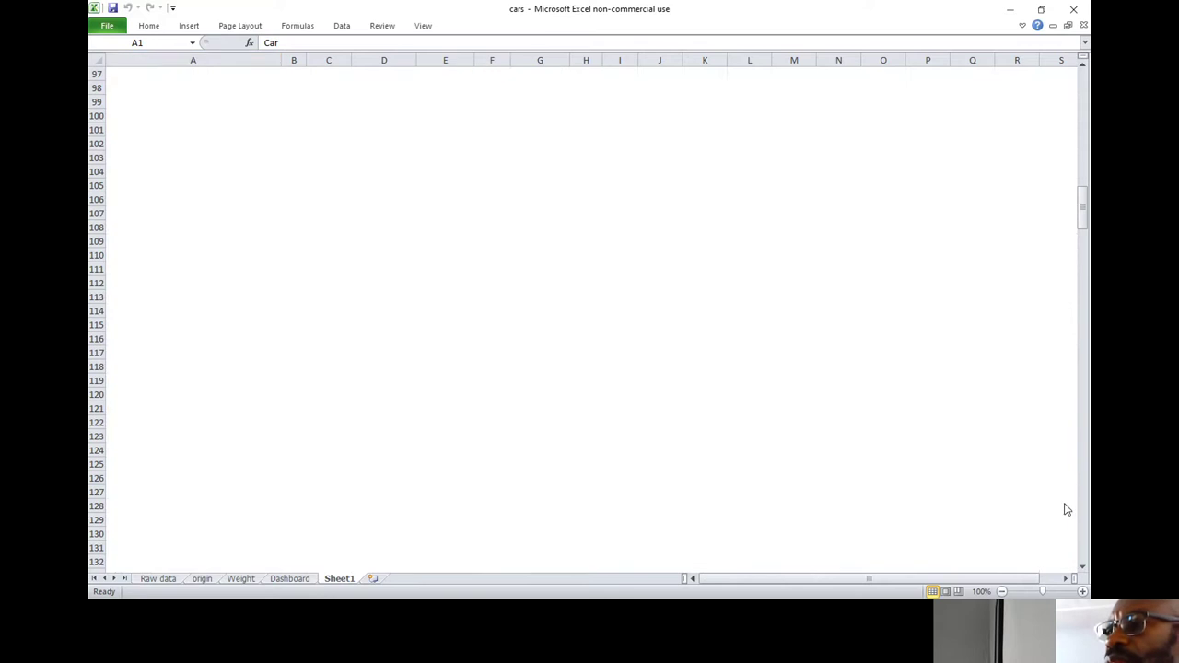
{"action": "scroll", "coordinate": [262, 147], "scroll_direction": "up", "scroll_amount": 10}
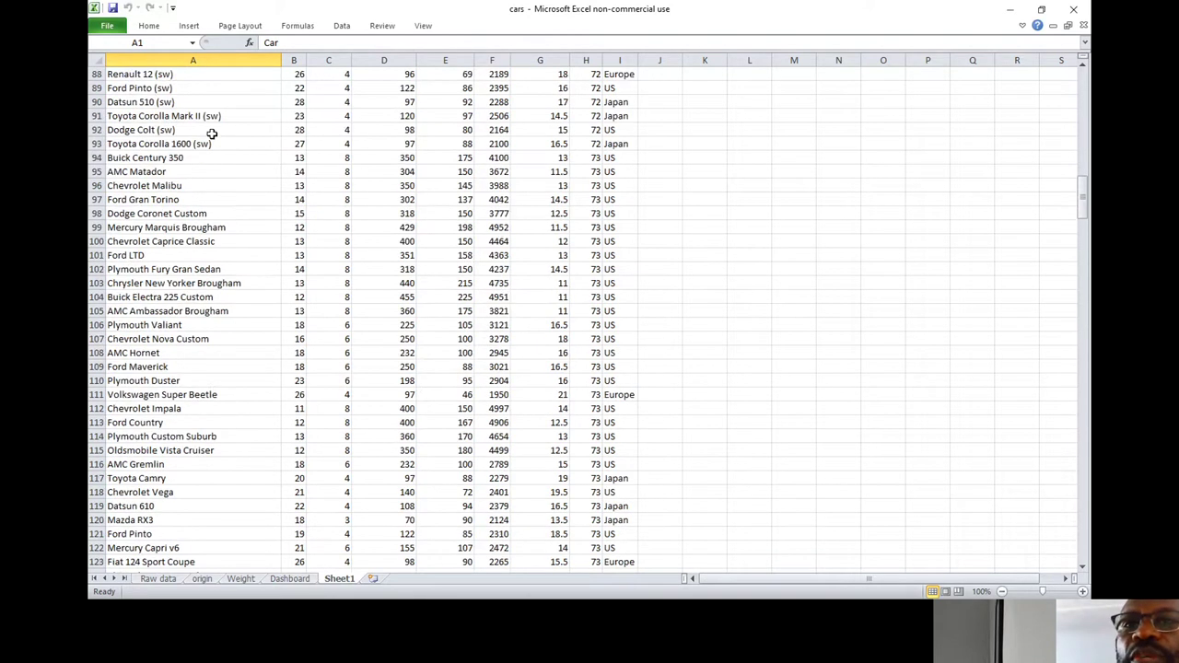
{"action": "scroll", "coordinate": [209, 135], "scroll_direction": "up", "scroll_amount": 20}
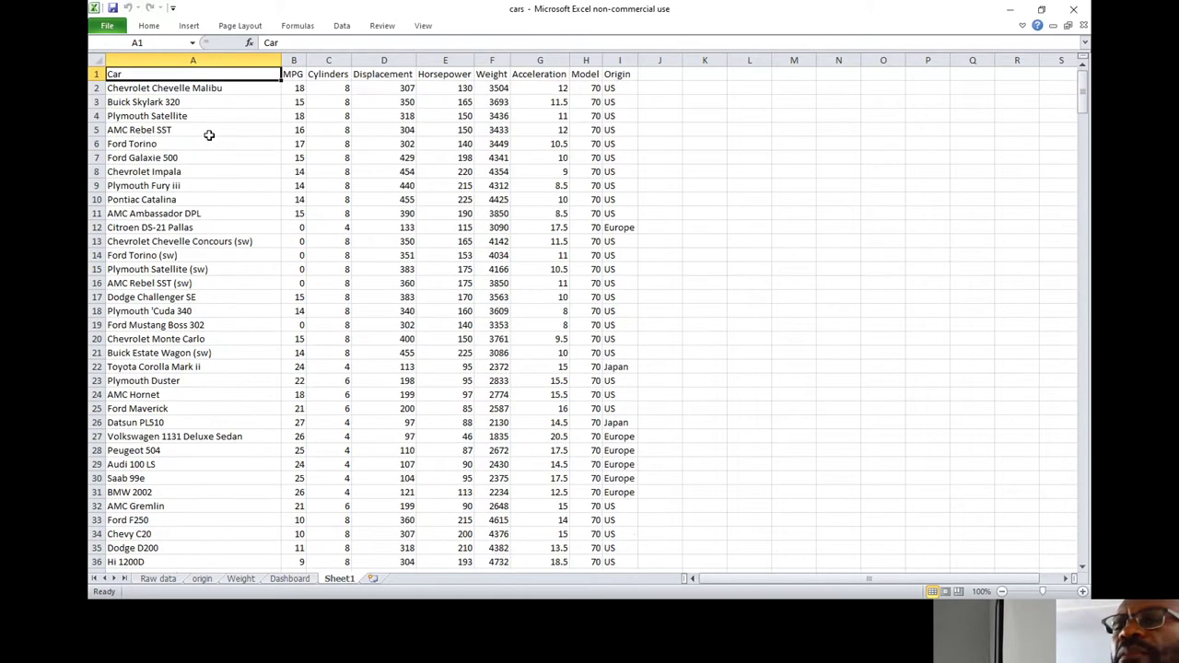
{"action": "left_click", "coordinate": [150, 26]}
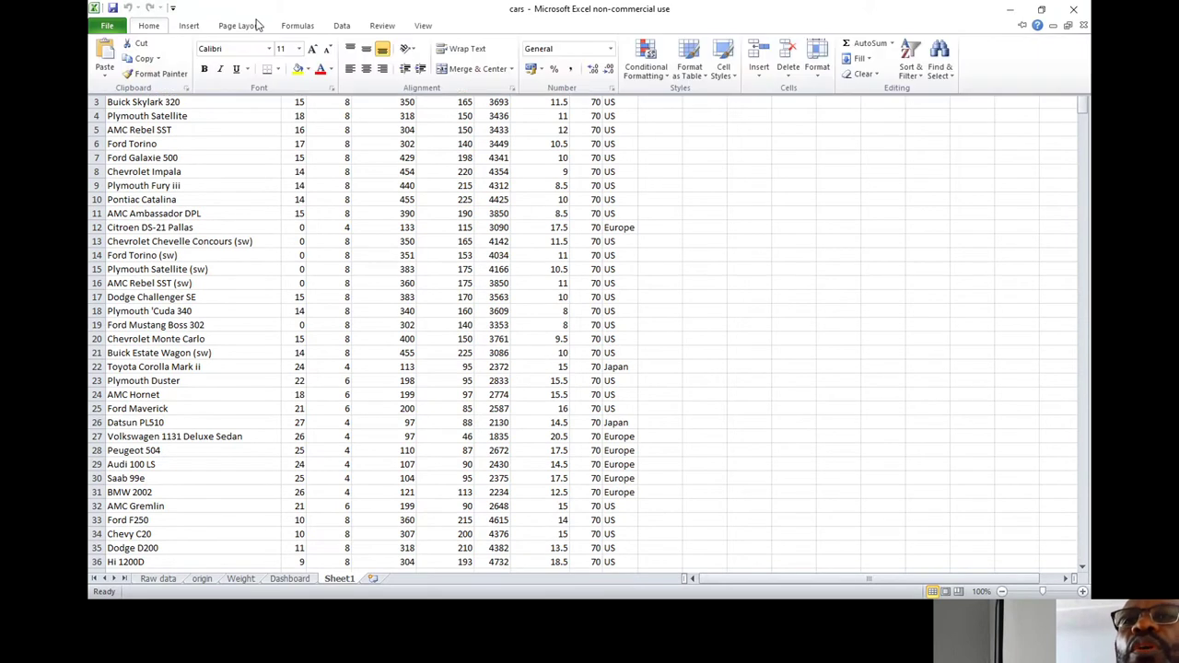
{"action": "left_click", "coordinate": [191, 27]}
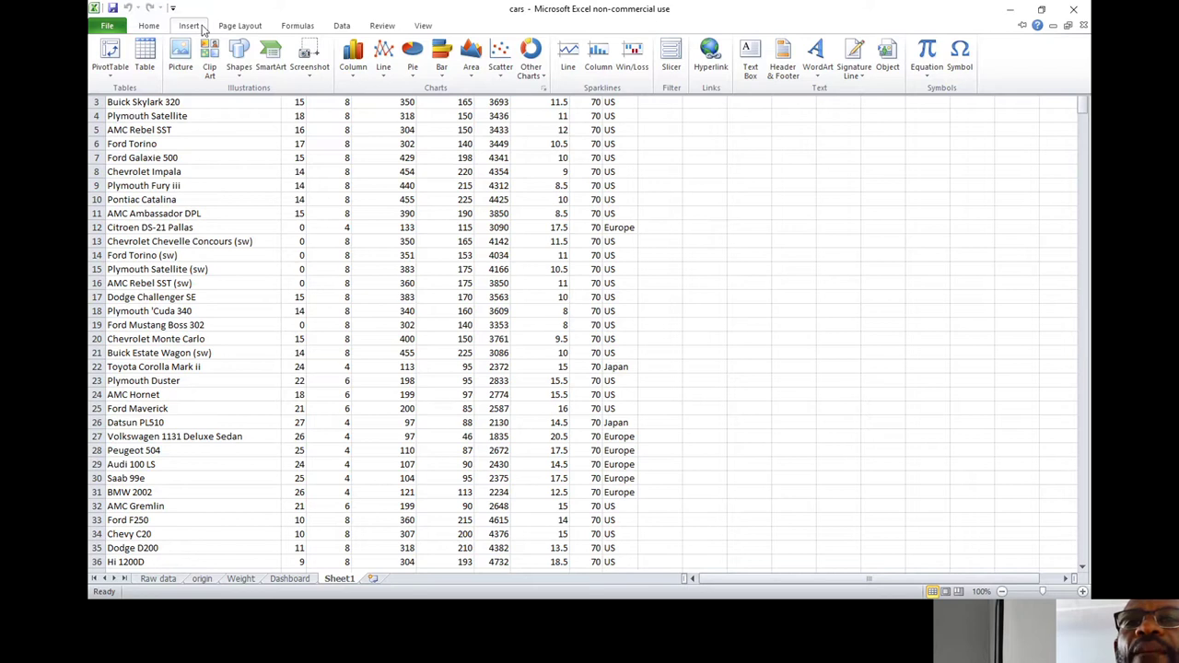
{"action": "left_click", "coordinate": [113, 74]}
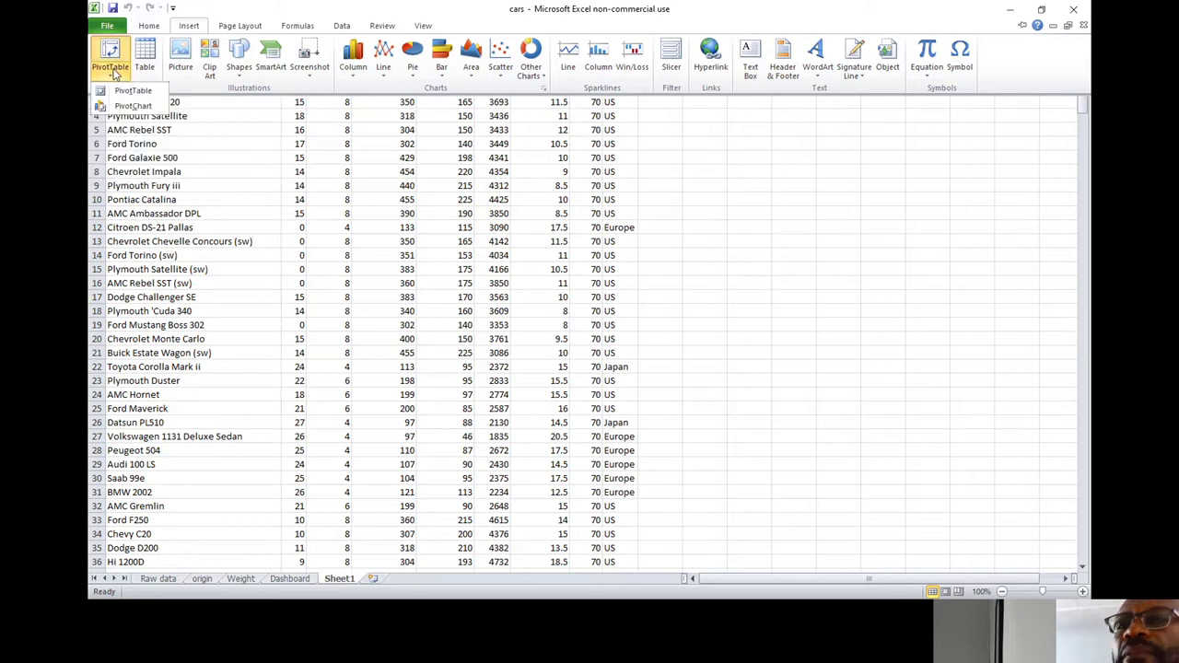
{"action": "left_click", "coordinate": [133, 91]}
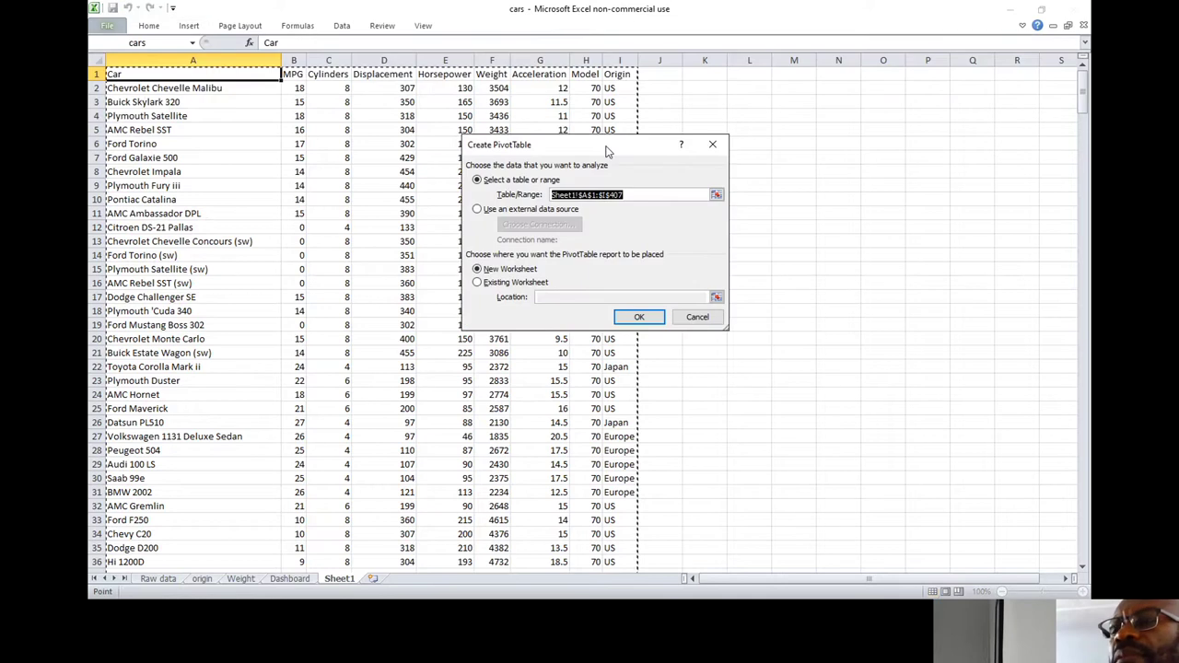
{"action": "left_click_drag", "start_coordinate": [608, 150], "coordinate": [828, 128]}
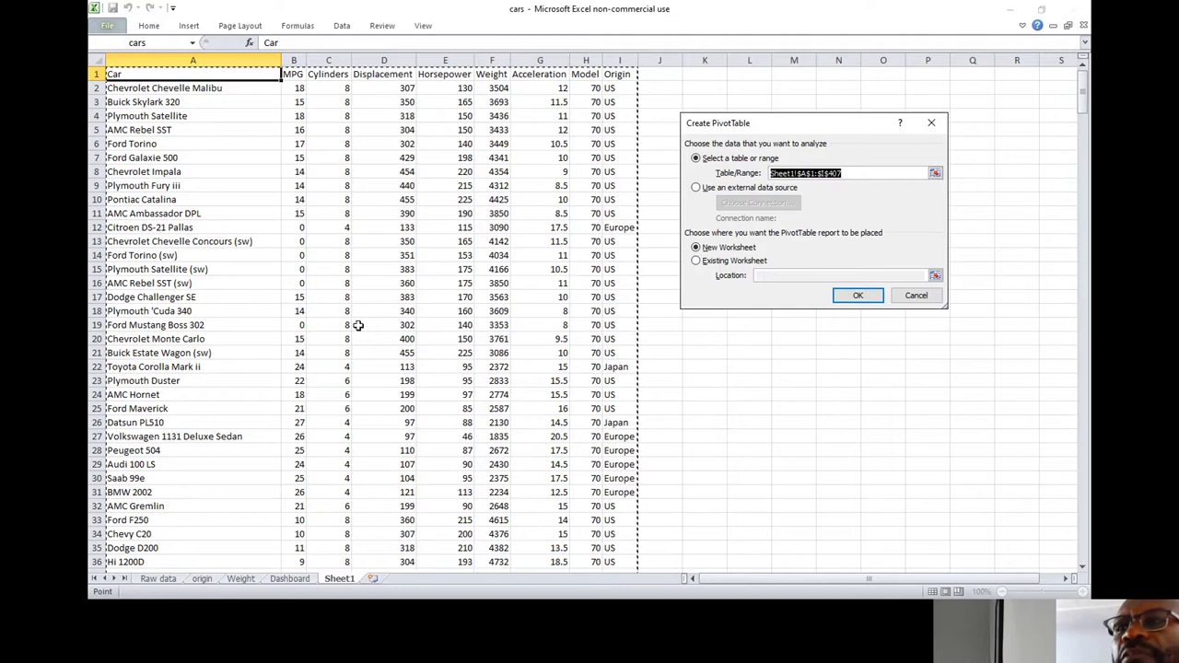
{"action": "left_click", "coordinate": [859, 295]}
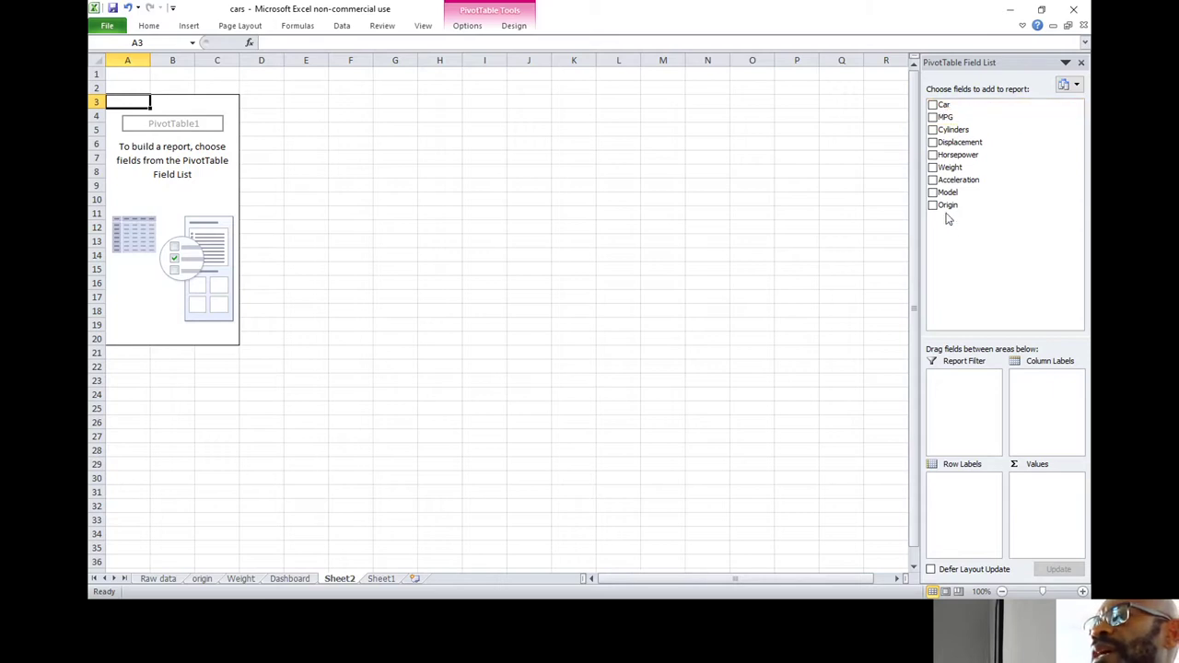
Step: Set Car as the PivotTable's row labels and place Origin in the values area as a count
{"action": "left_click", "coordinate": [934, 105]}
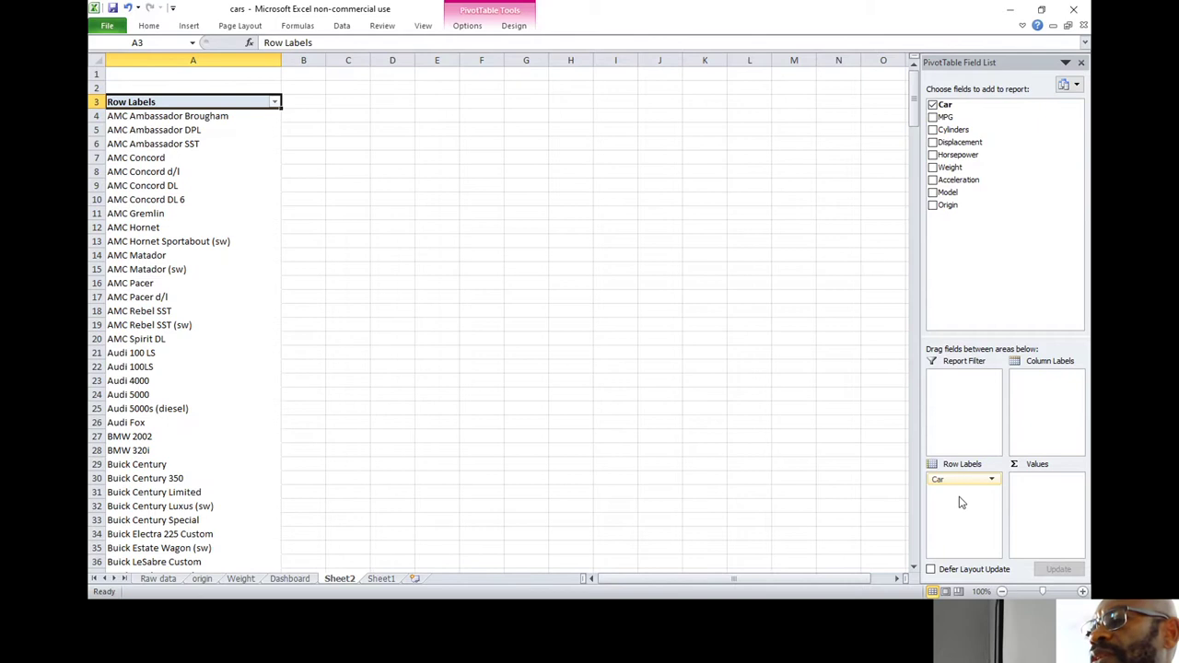
{"action": "left_click", "coordinate": [933, 206]}
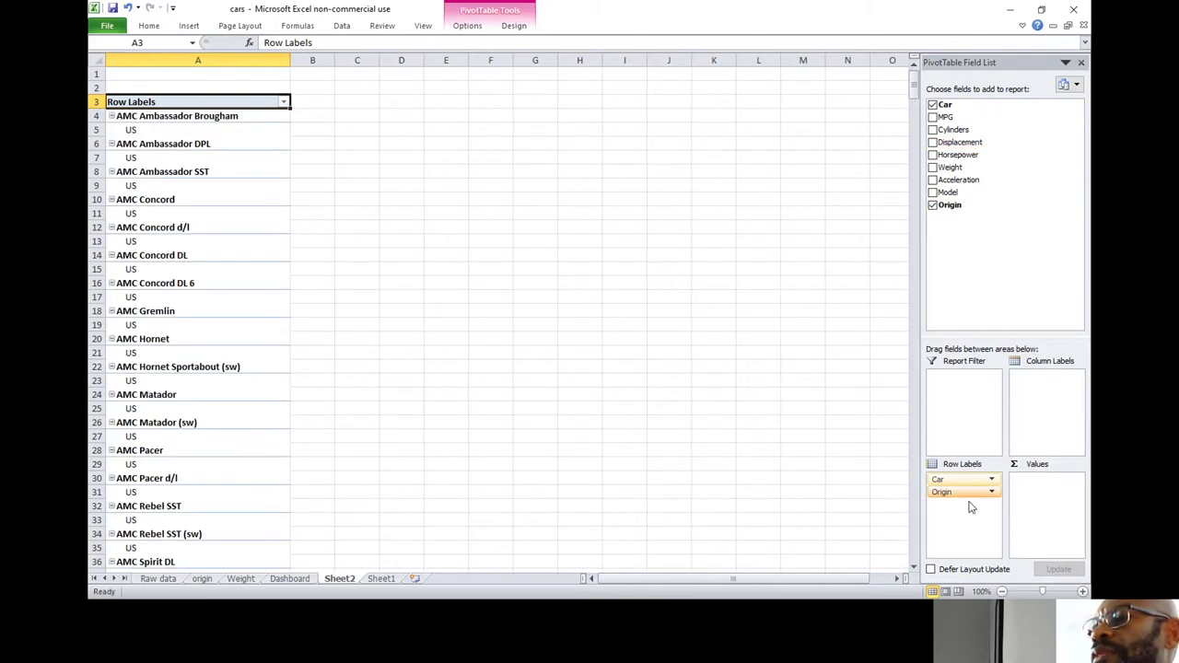
{"action": "left_click_drag", "start_coordinate": [978, 498], "coordinate": [1049, 488]}
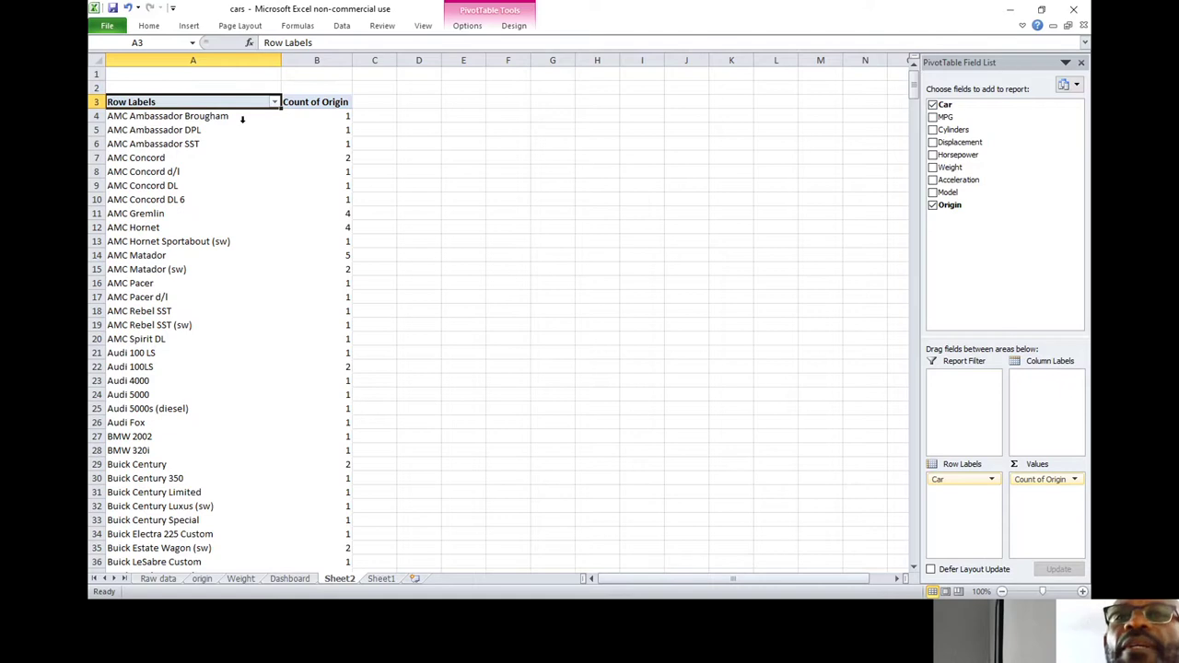
Step: Insert a 100% stacked column PivotChart from the PivotTable and place it clear of the table's columns
{"action": "left_click", "coordinate": [467, 26]}
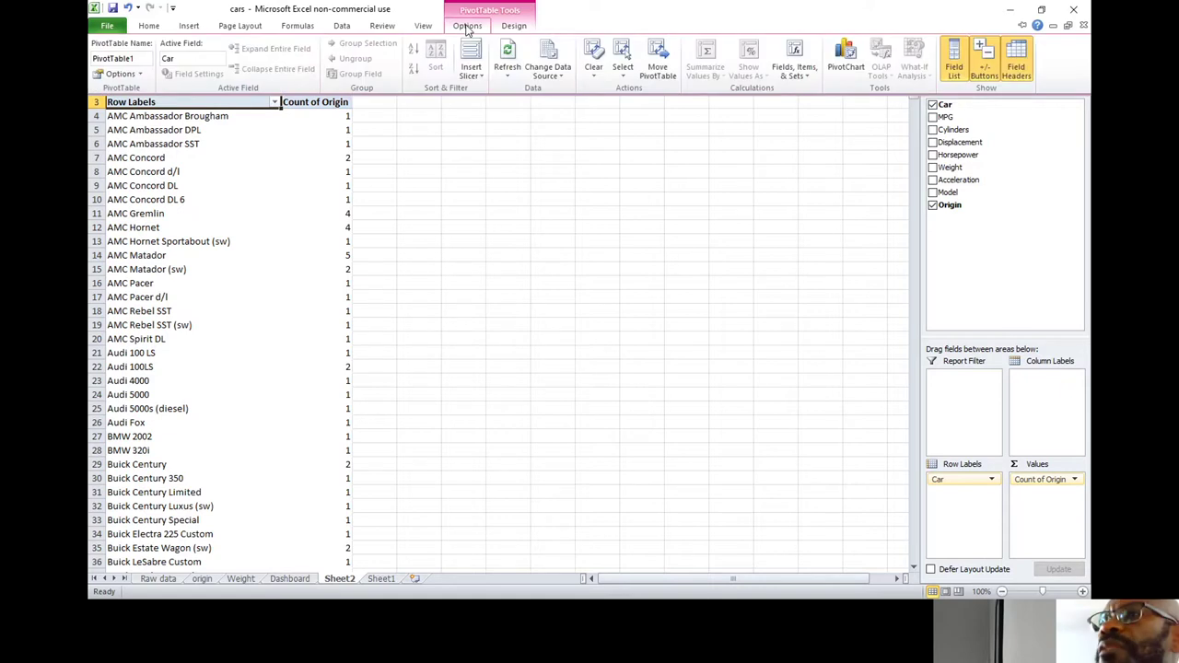
{"action": "left_click", "coordinate": [855, 63]}
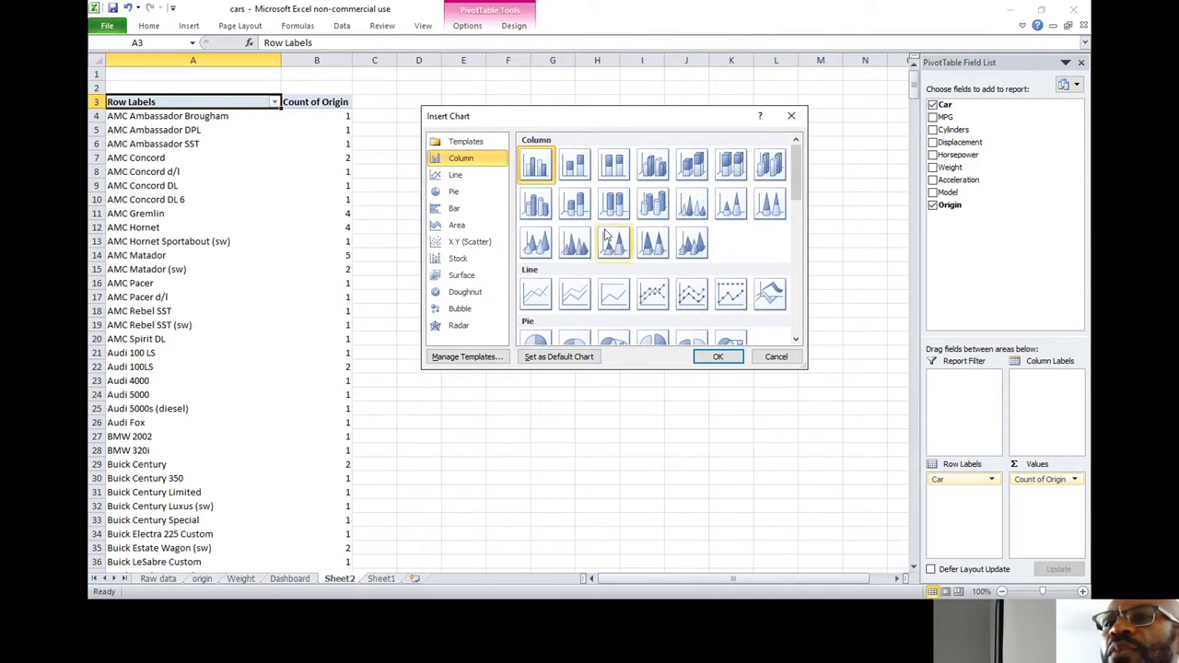
{"action": "left_click", "coordinate": [614, 175]}
{"action": "left_click", "coordinate": [716, 358]}
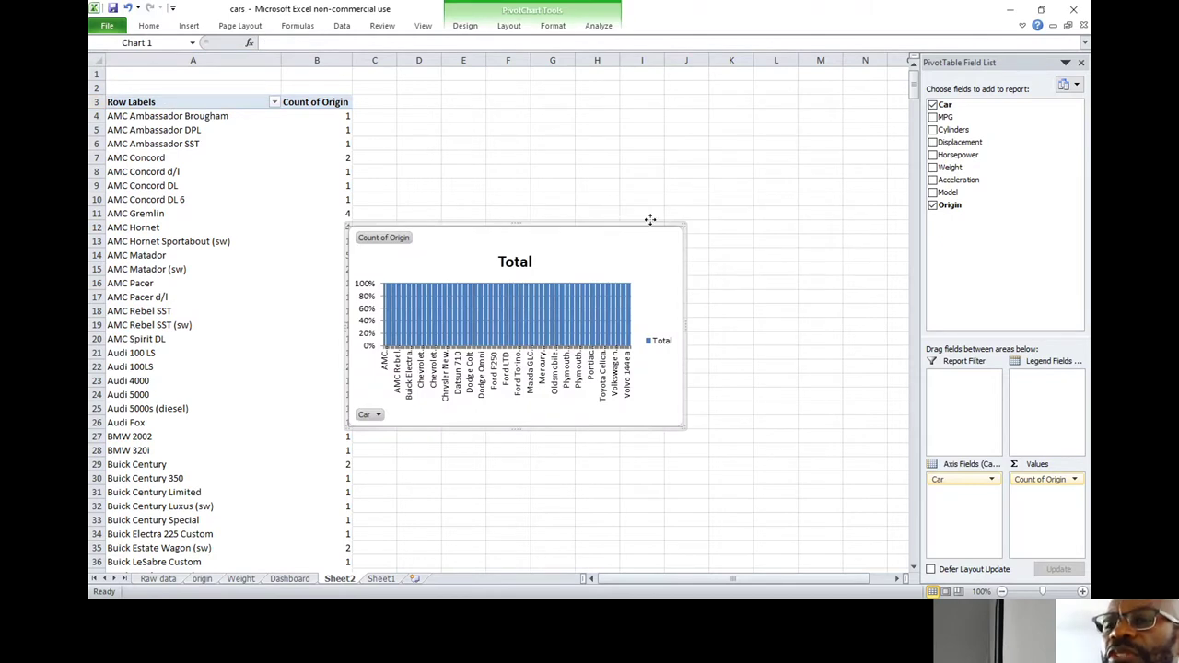
{"action": "left_click_drag", "start_coordinate": [650, 220], "coordinate": [748, 209]}
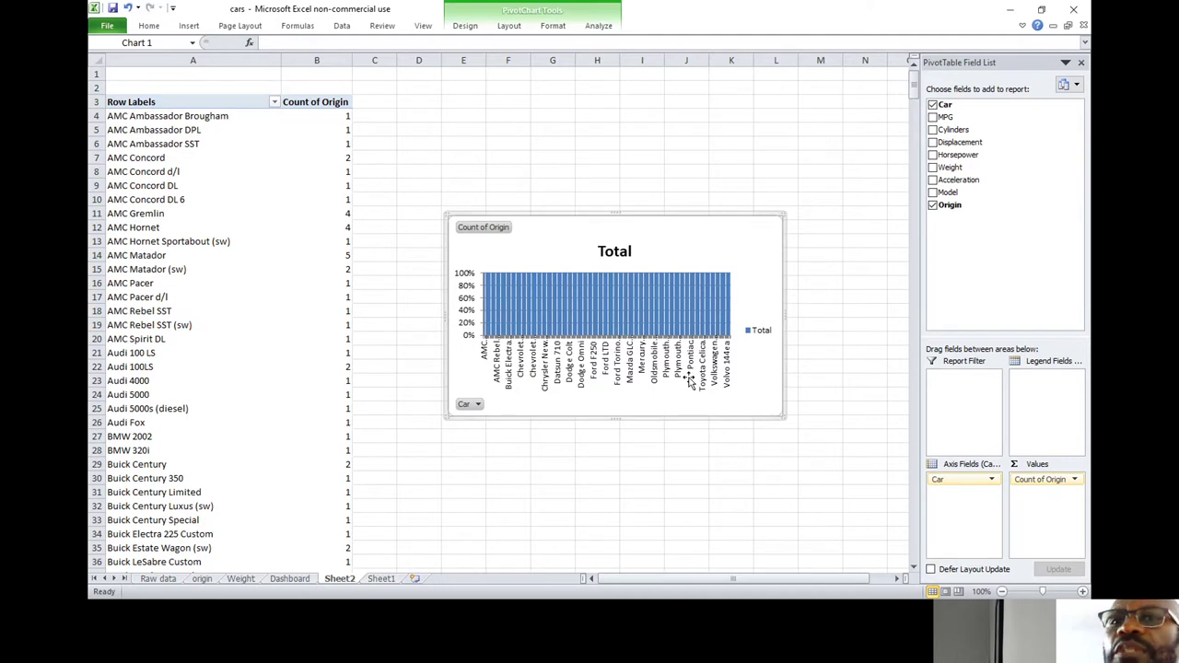
Step: Copy the pivot chart and add a new worksheet named New Dashboard
{"action": "left_click", "coordinate": [623, 250]}
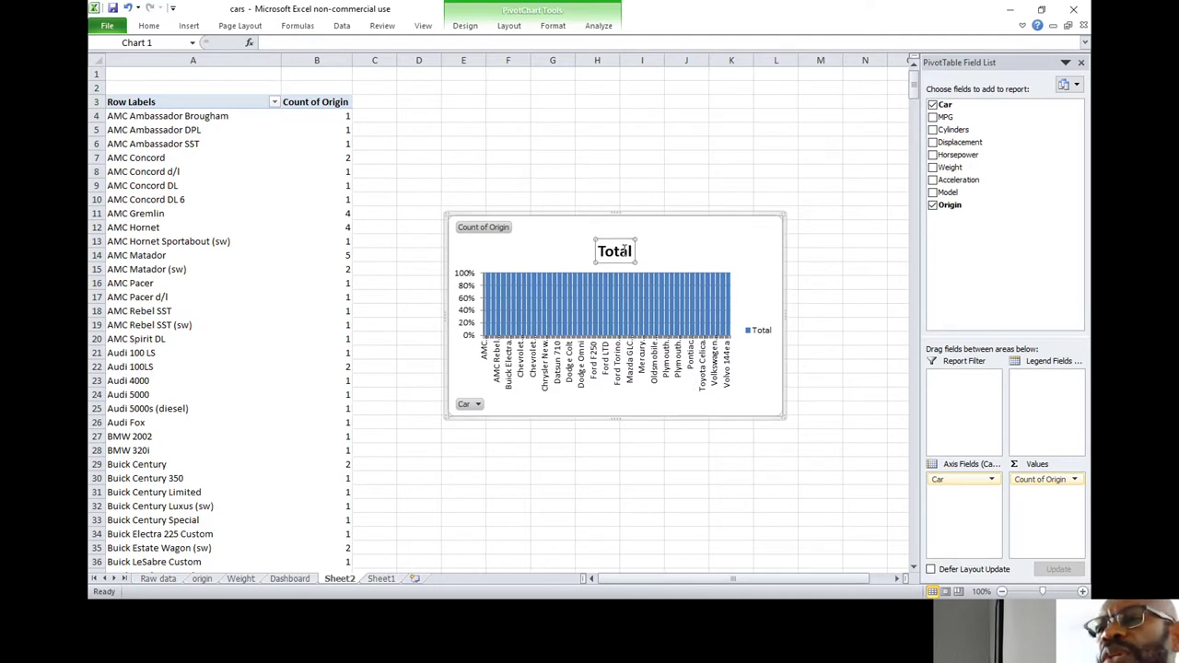
{"action": "left_click", "coordinate": [699, 217]}
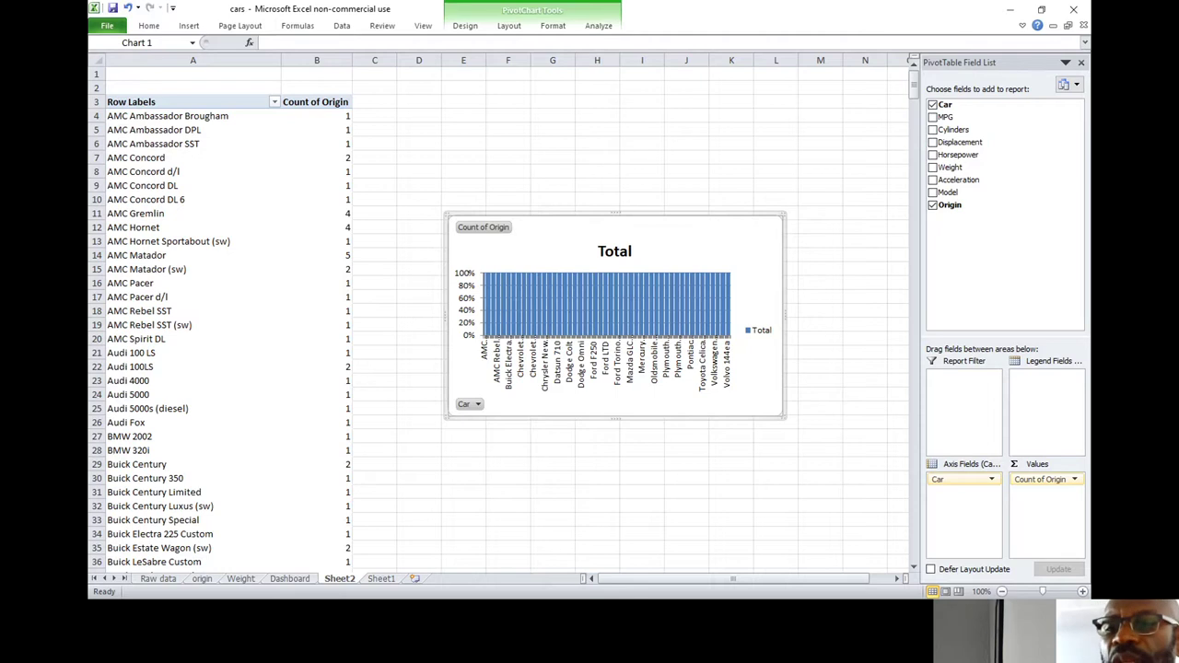
{"action": "left_click", "coordinate": [416, 579]}
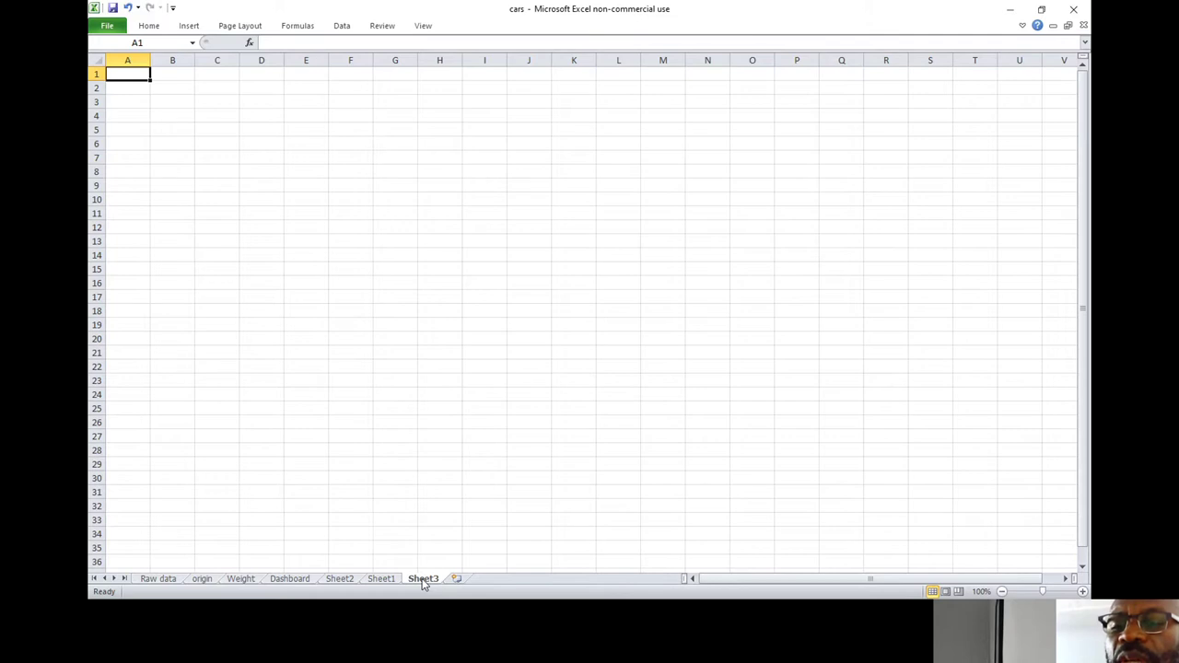
{"action": "double_click", "coordinate": [422, 580]}
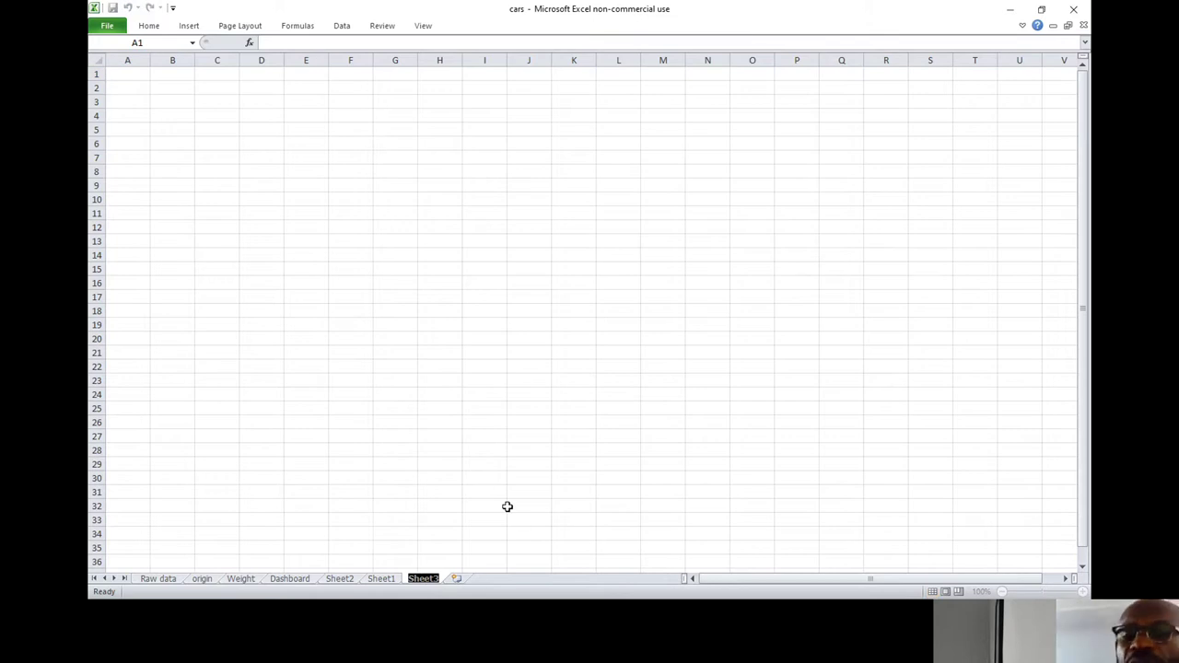
{"action": "type", "text": "New"}
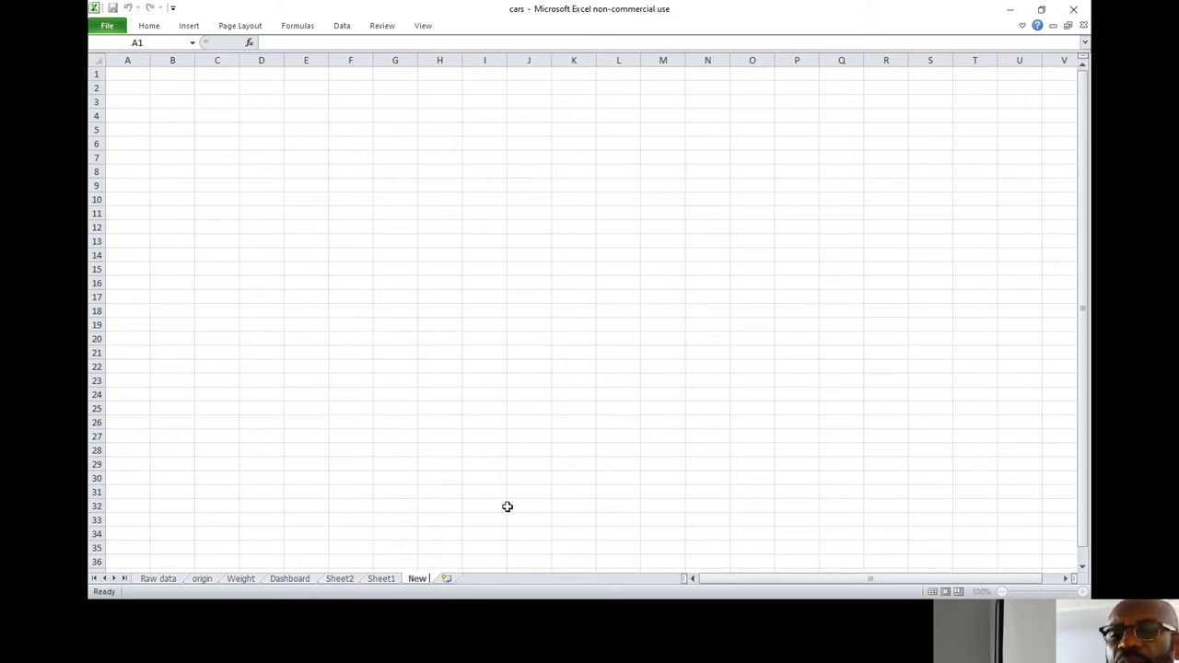
{"action": "type", "text": " Dash"}
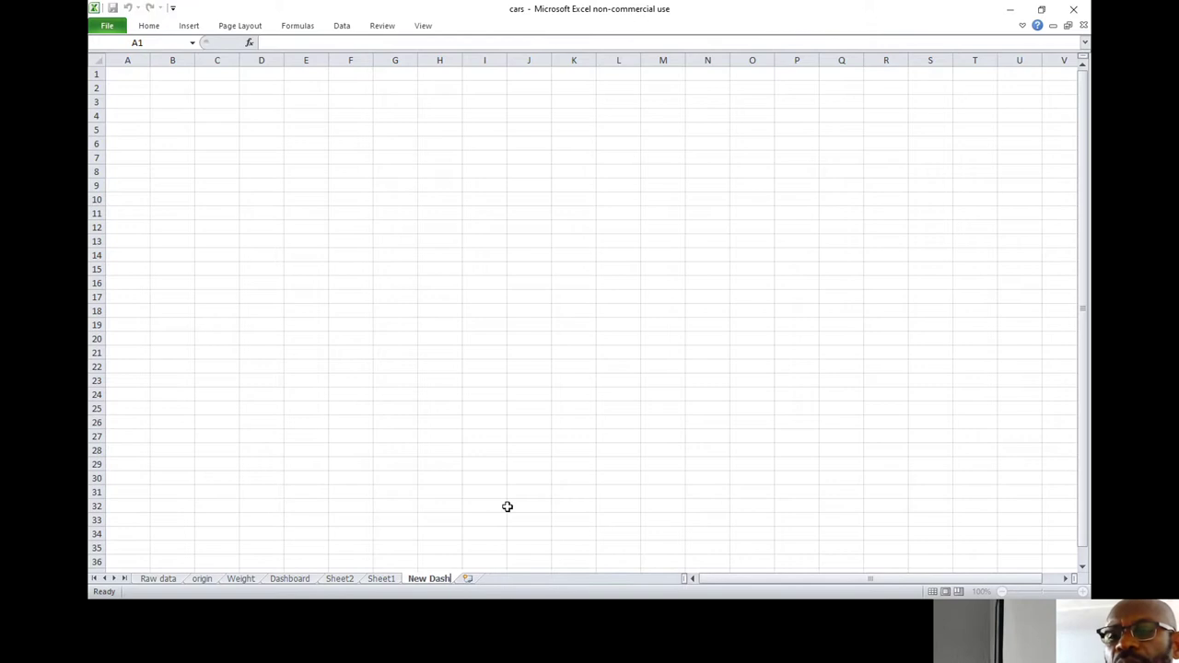
{"action": "type", "text": "board"}
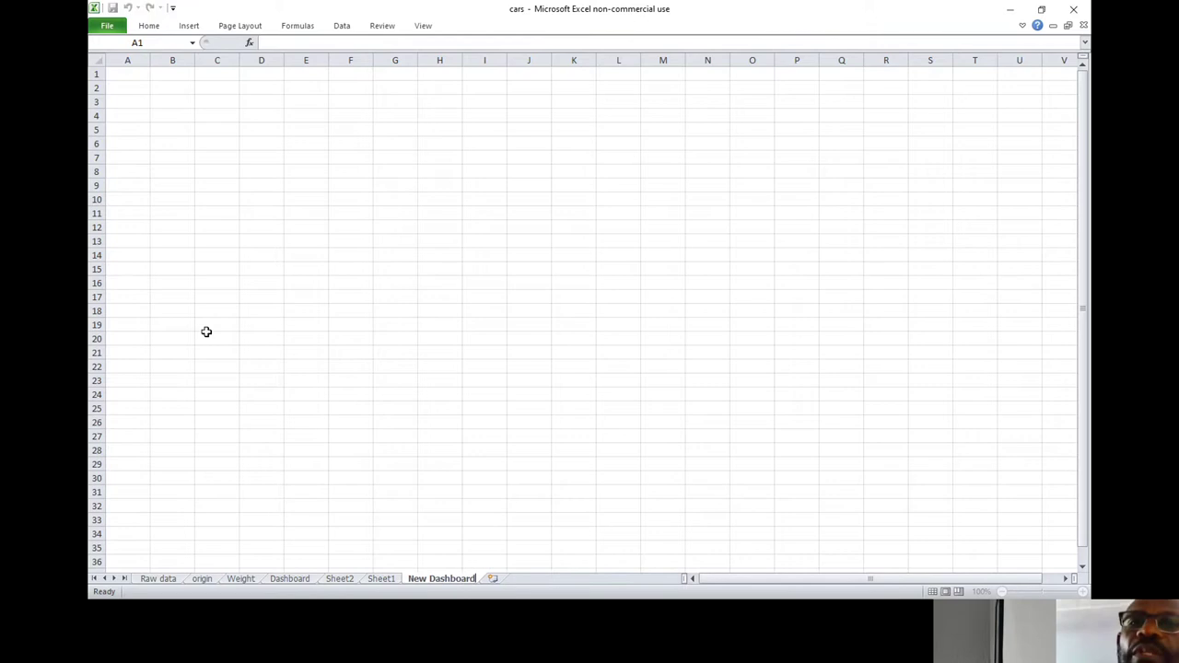
Step: Paste the pivot chart at A1 of the New Dashboard sheet and move it down to start at row 3
{"action": "left_click", "coordinate": [129, 73]}
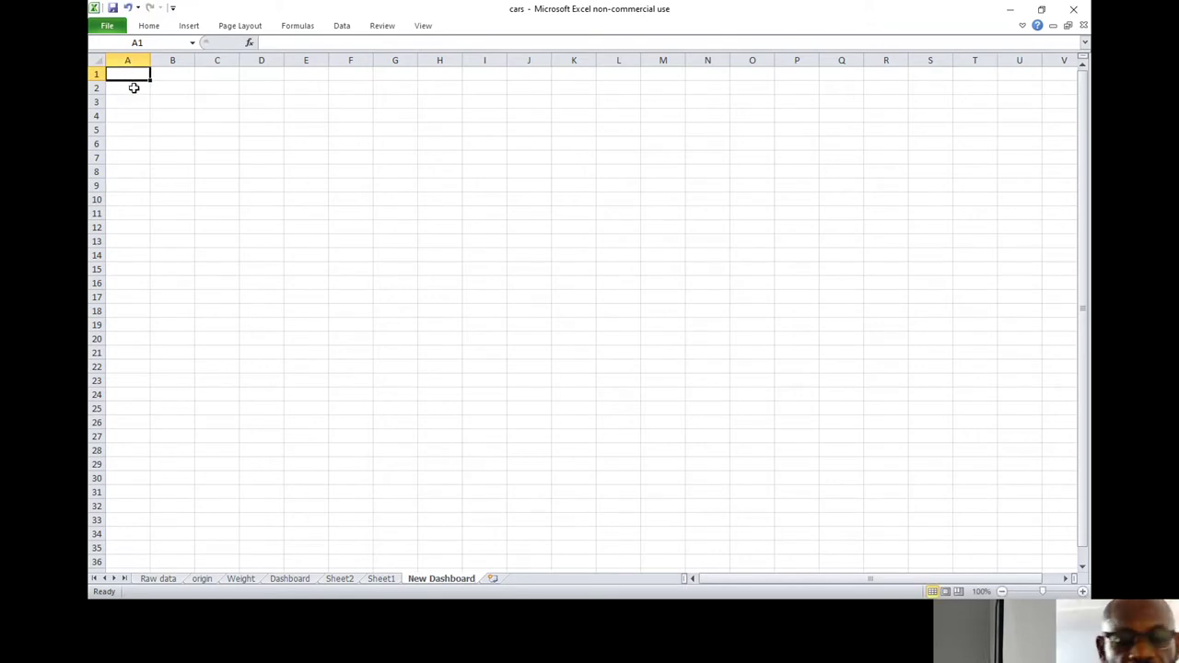
{"action": "key", "text": "ctrl+v"}
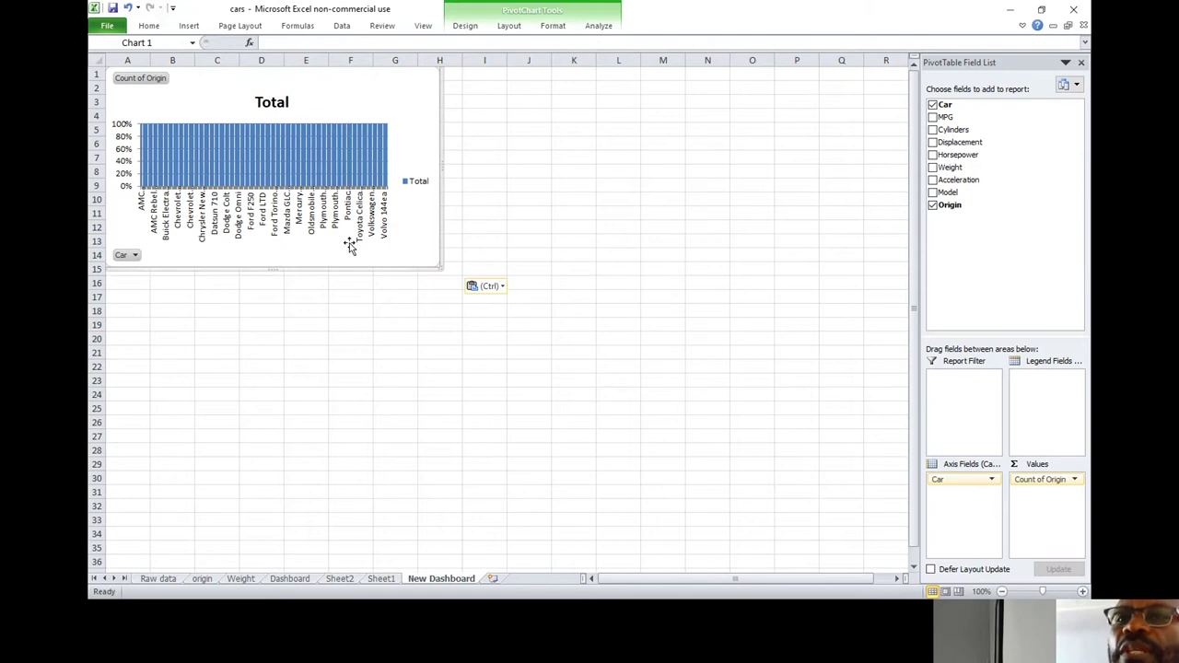
{"action": "left_click_drag", "start_coordinate": [434, 92], "coordinate": [434, 129]}
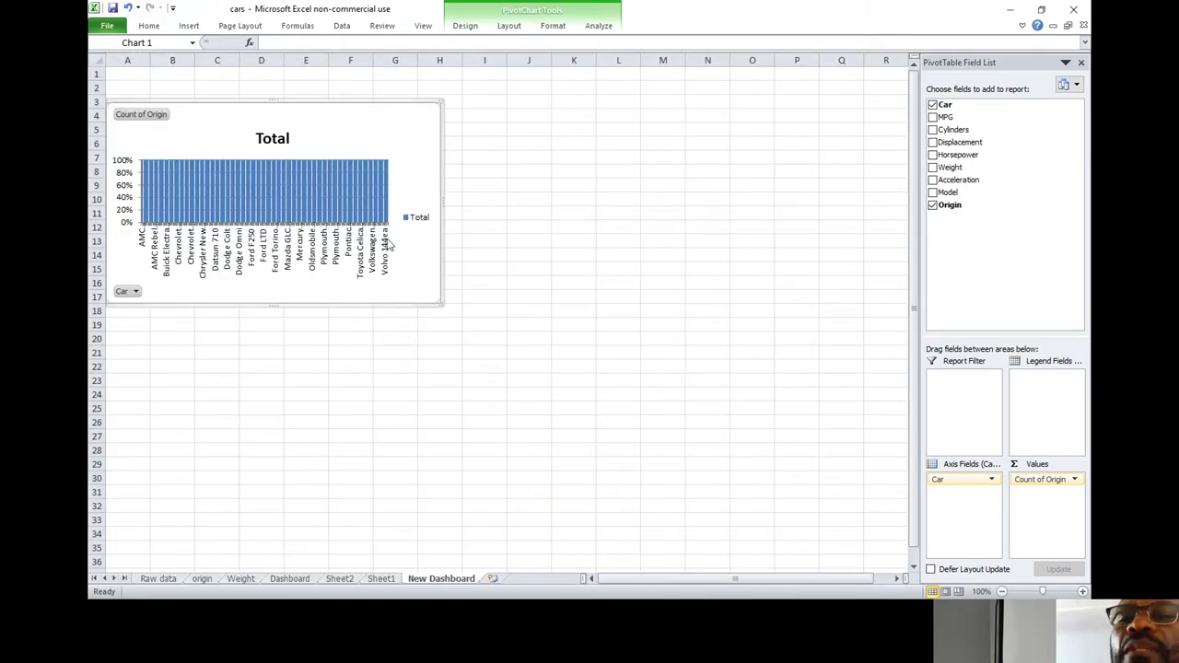
Step: Change the pivot chart's title to Origin
{"action": "left_click", "coordinate": [296, 162]}
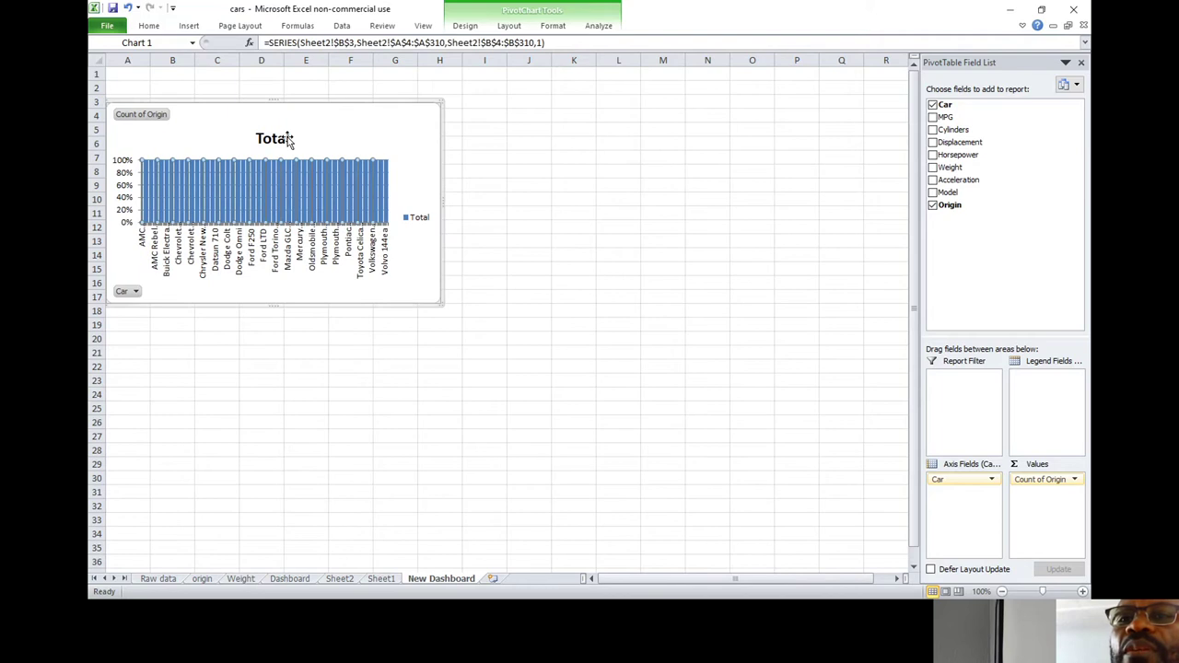
{"action": "left_click", "coordinate": [289, 141]}
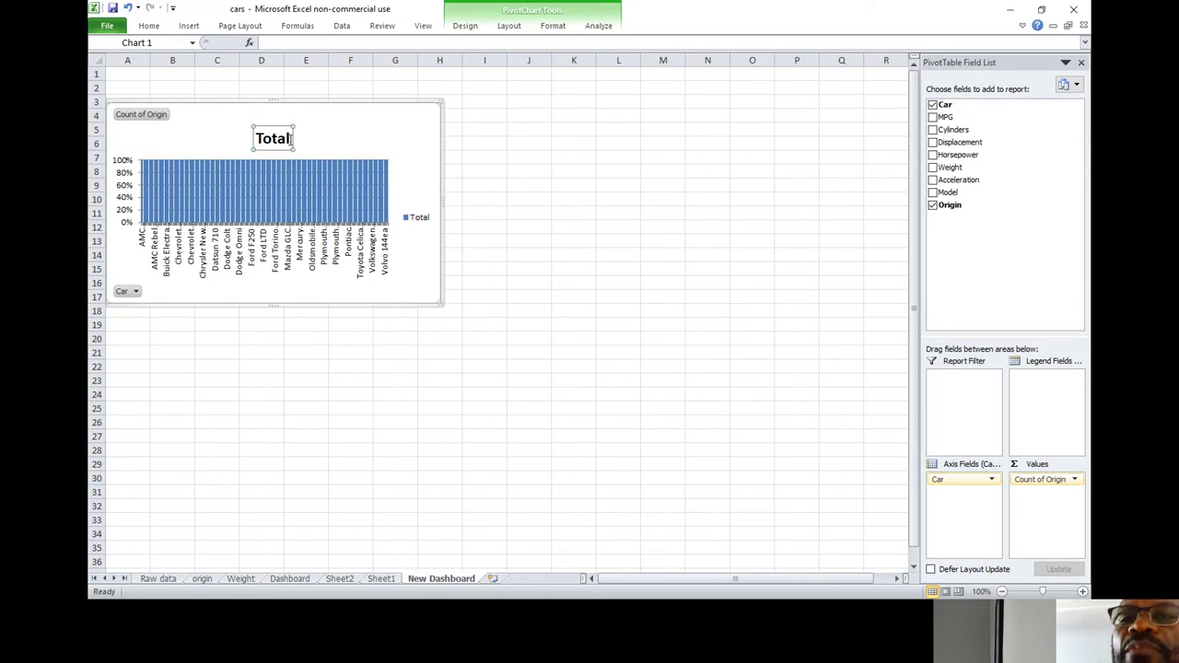
{"action": "left_click", "coordinate": [291, 139]}
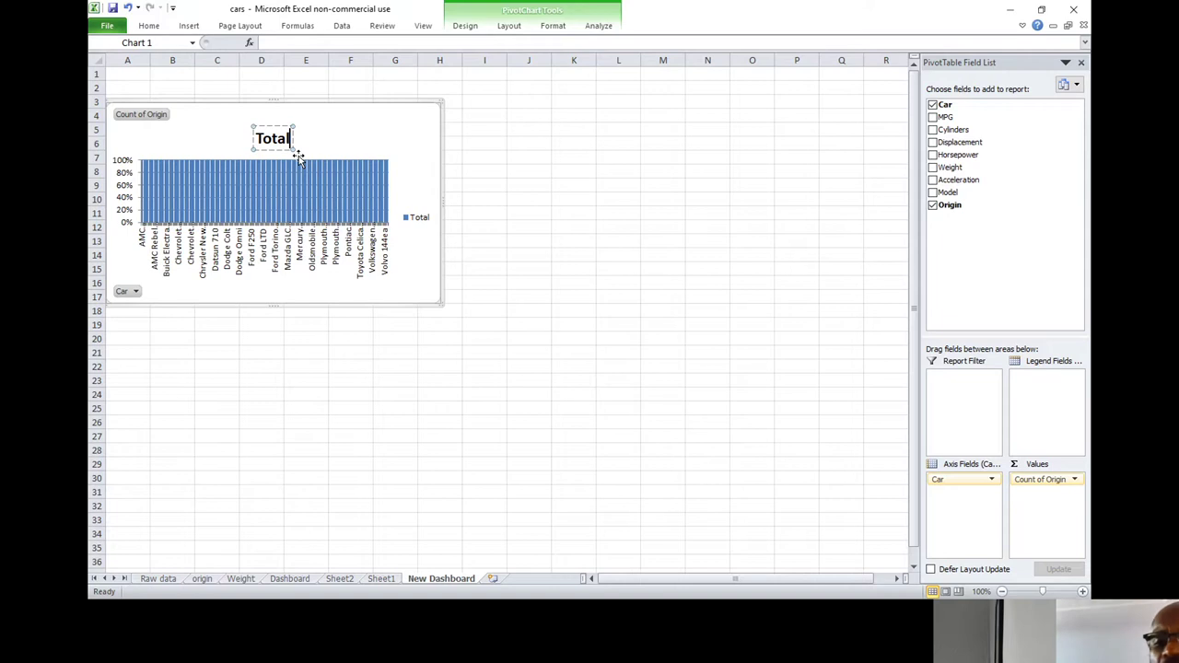
{"action": "key", "text": "BackSpace"}
{"action": "key", "text": "BackSpace"}
{"action": "key", "text": "BackSpace"}
{"action": "key", "text": "BackSpace"}
{"action": "key", "text": "BackSpace"}
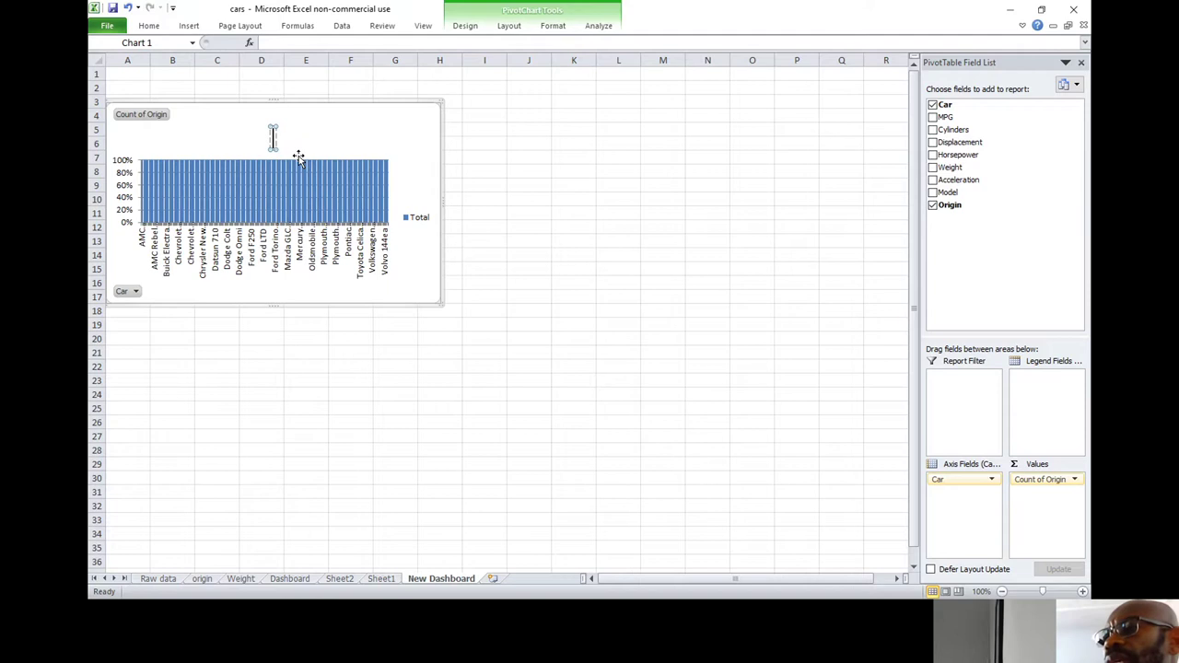
{"action": "type", "text": "Orig"}
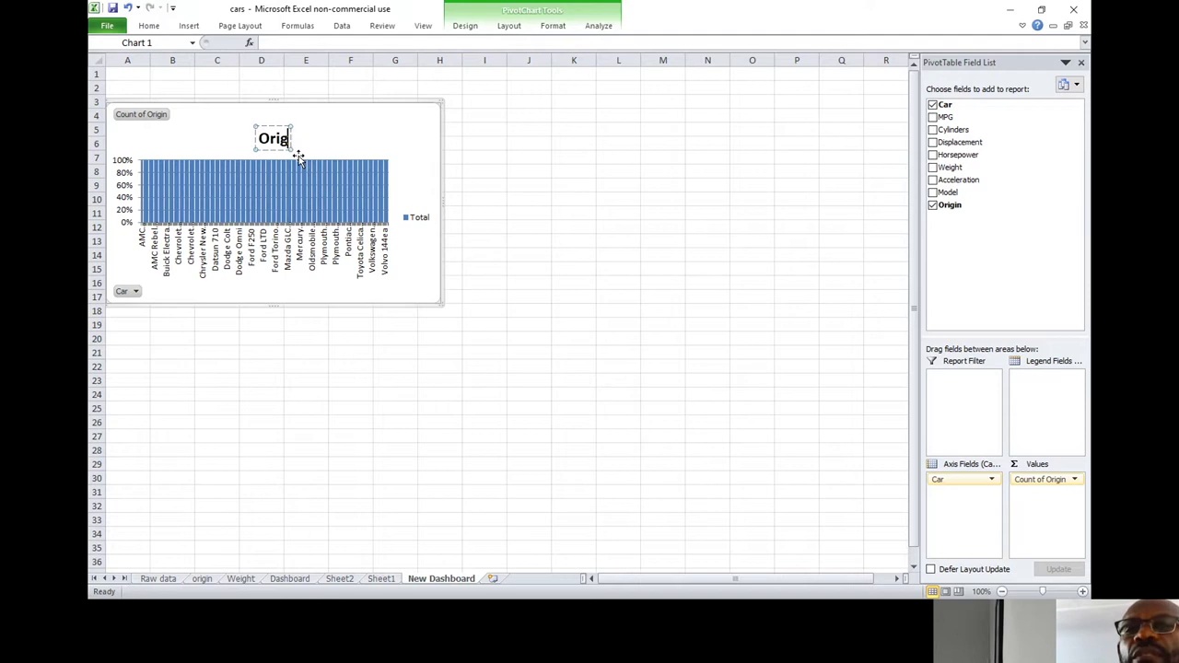
{"action": "type", "text": "in"}
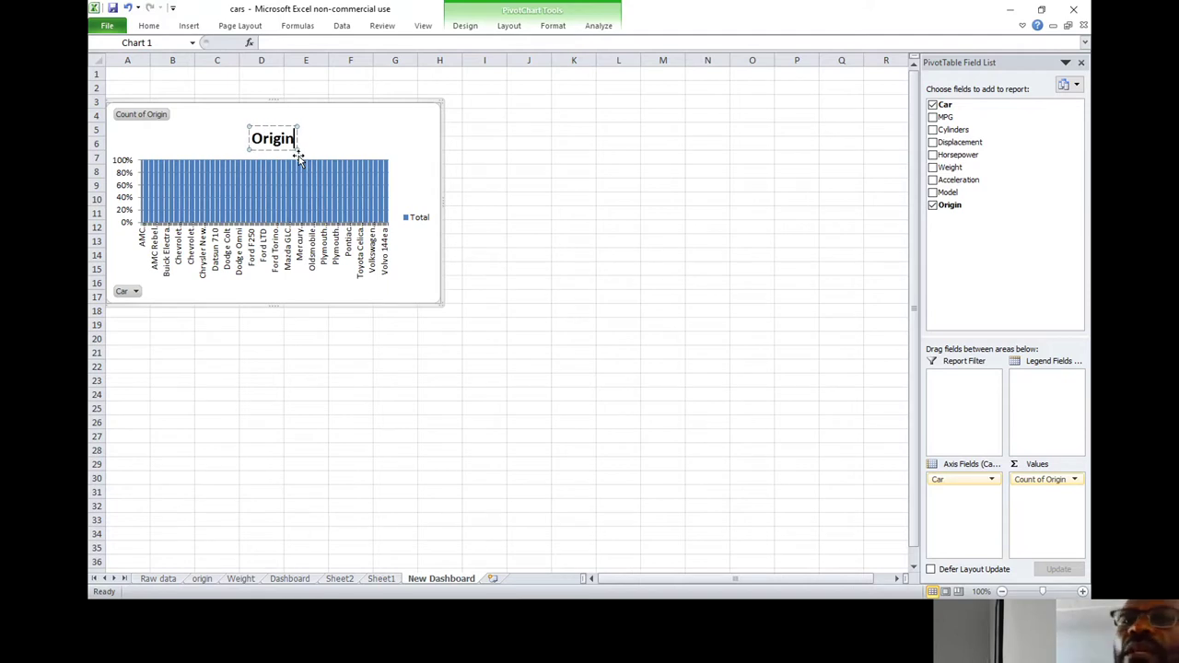
Step: Delete the legend and the vertical percentage axis from the Origin pivot chart
{"action": "left_click", "coordinate": [431, 216]}
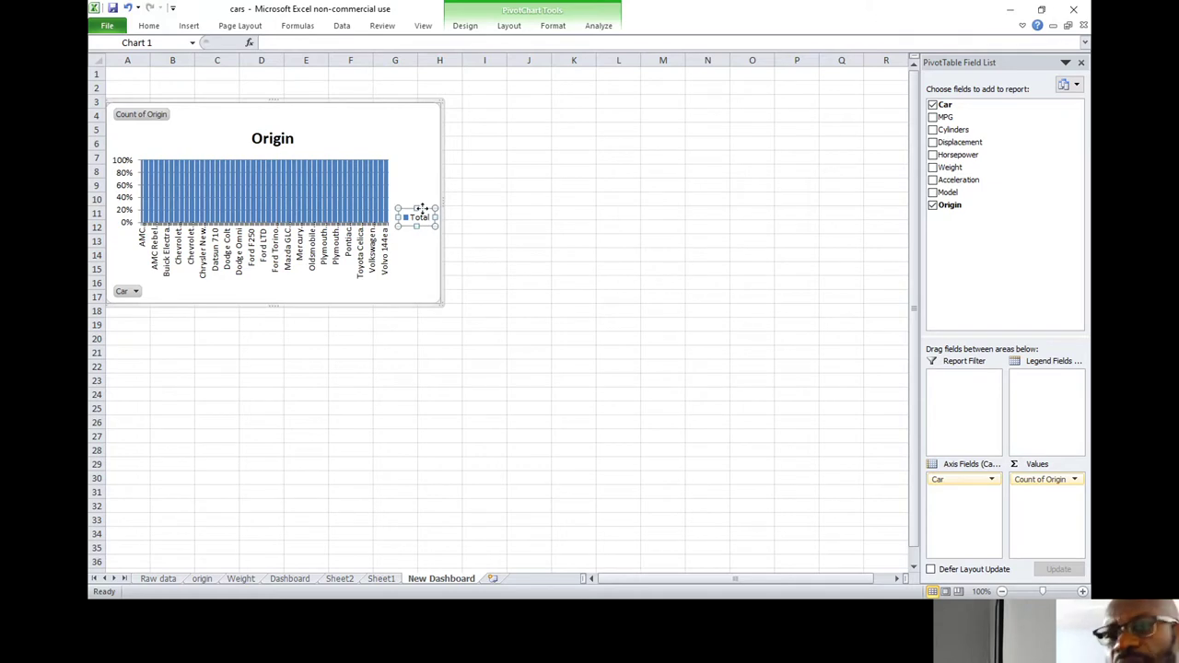
{"action": "key", "text": "Delete"}
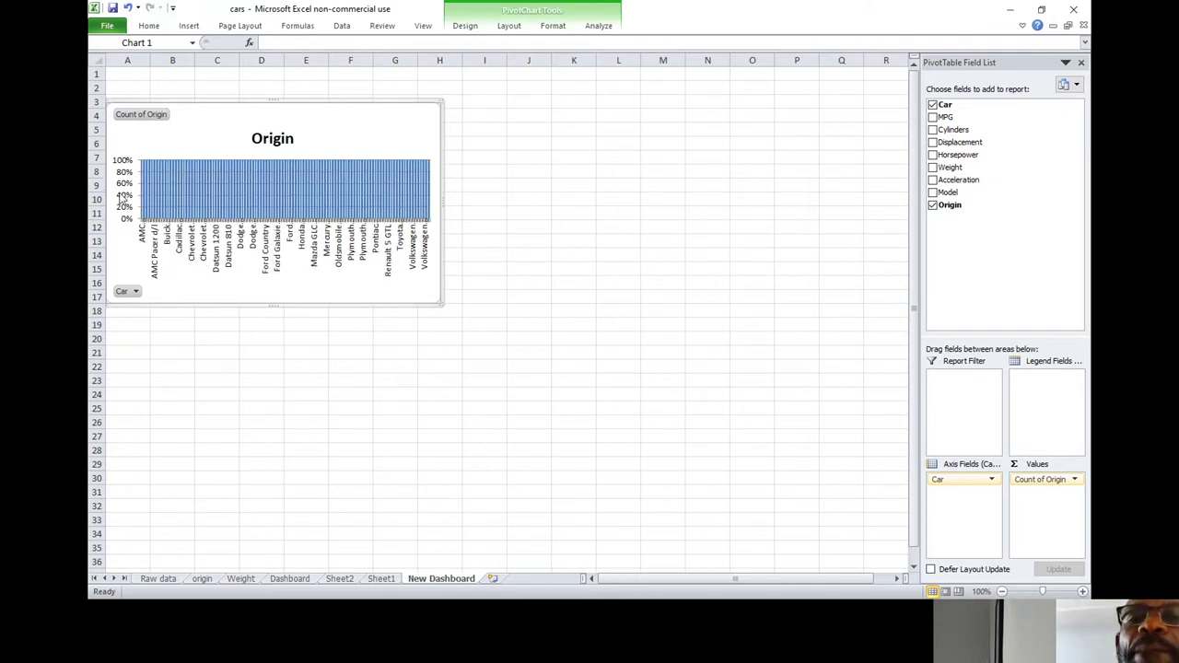
{"action": "left_click", "coordinate": [123, 197]}
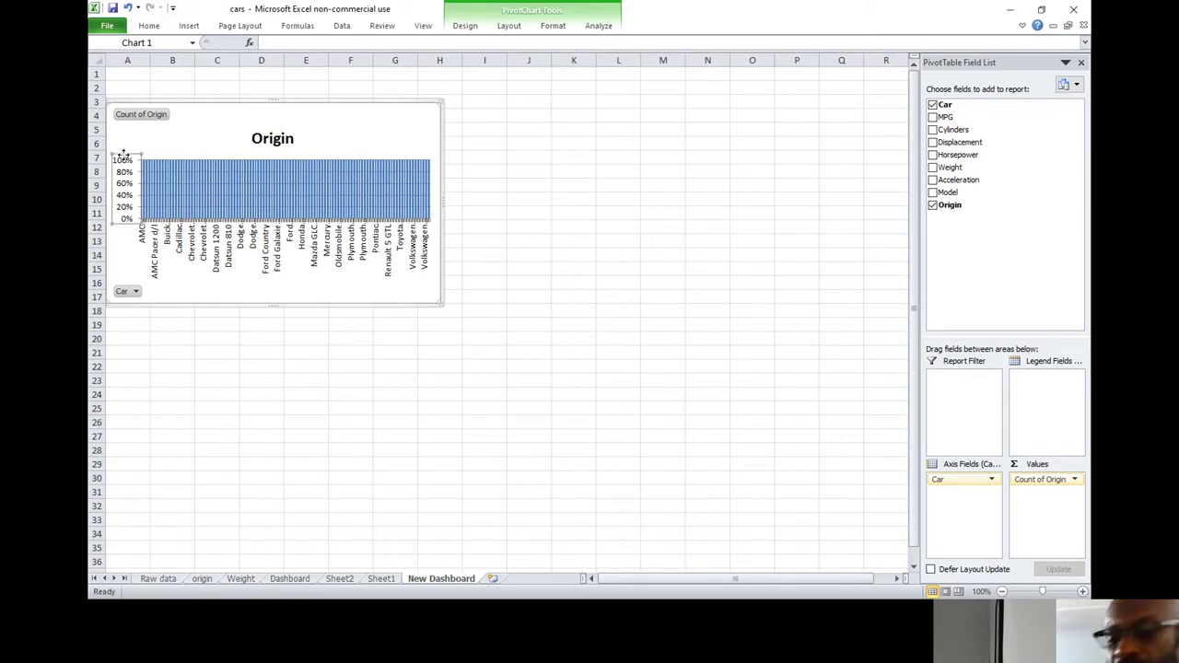
{"action": "key", "text": "Delete"}
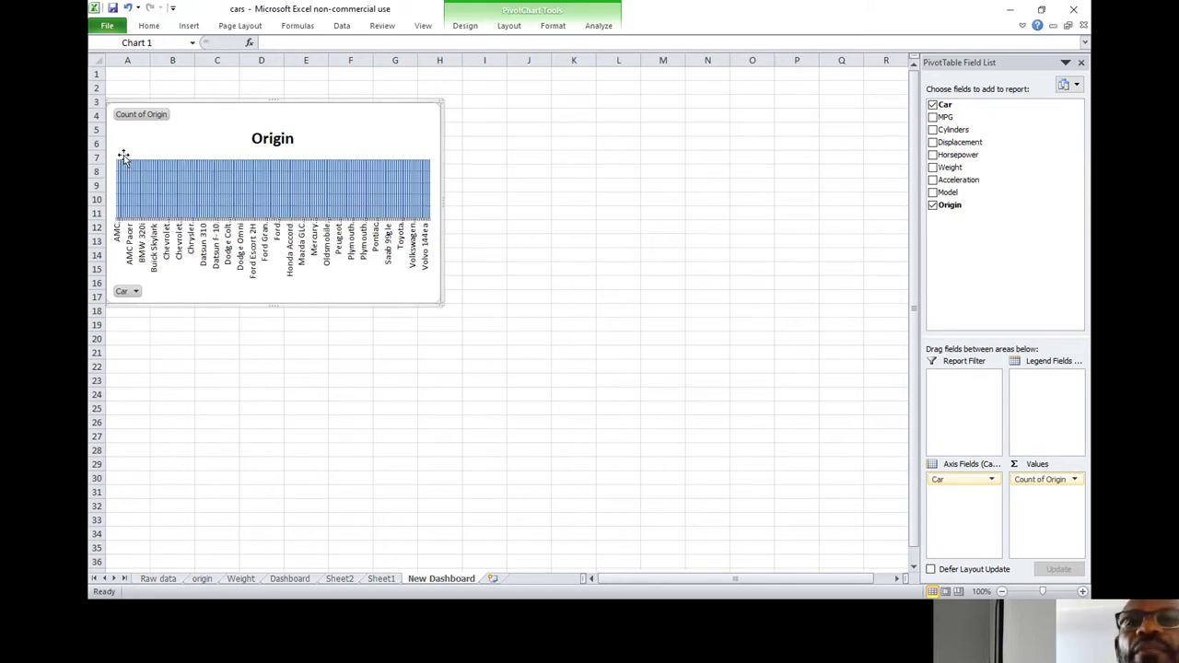
{"action": "left_click", "coordinate": [268, 204]}
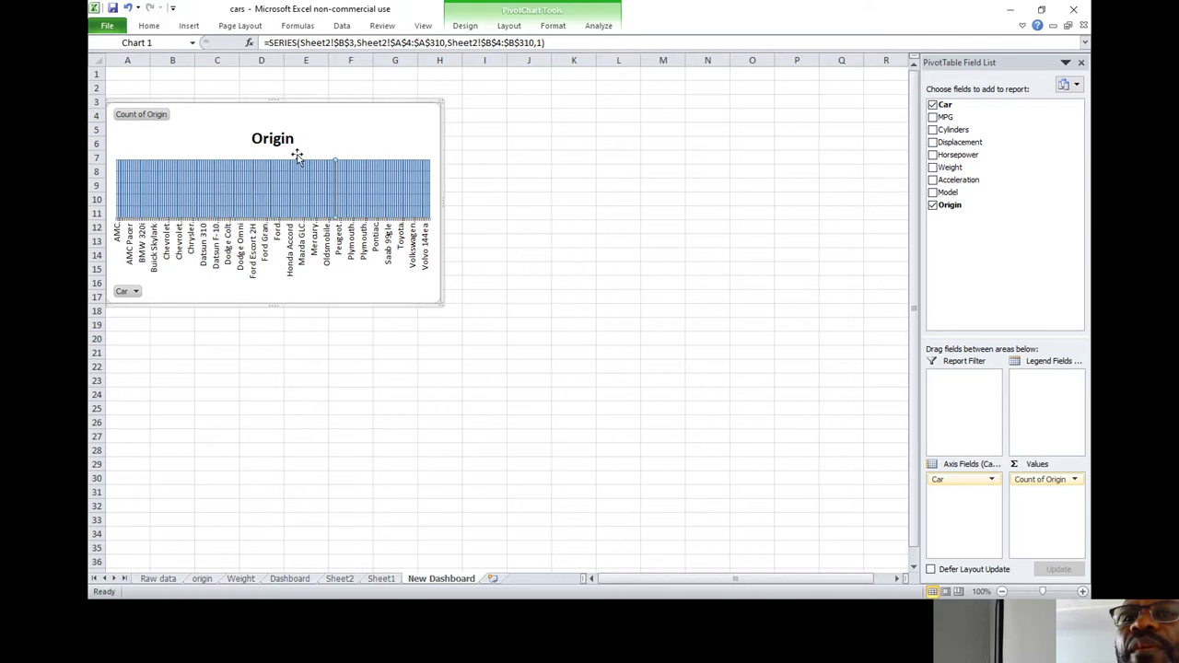
{"action": "left_click", "coordinate": [294, 166]}
{"action": "left_click", "coordinate": [294, 171]}
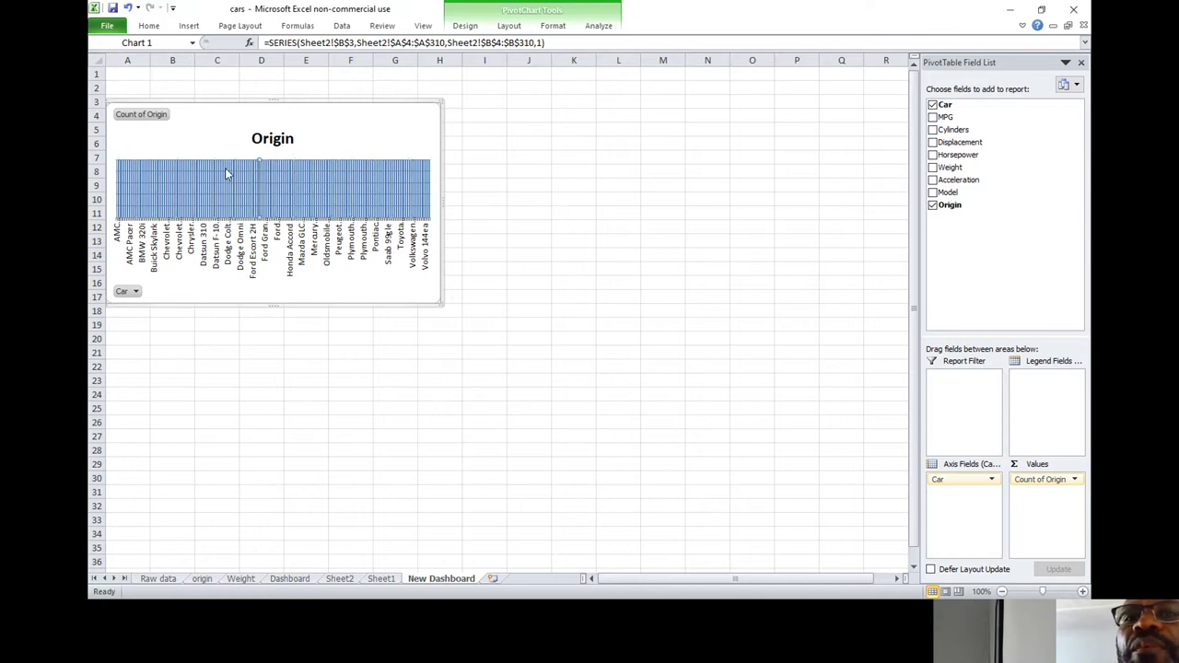
{"action": "left_click", "coordinate": [181, 189]}
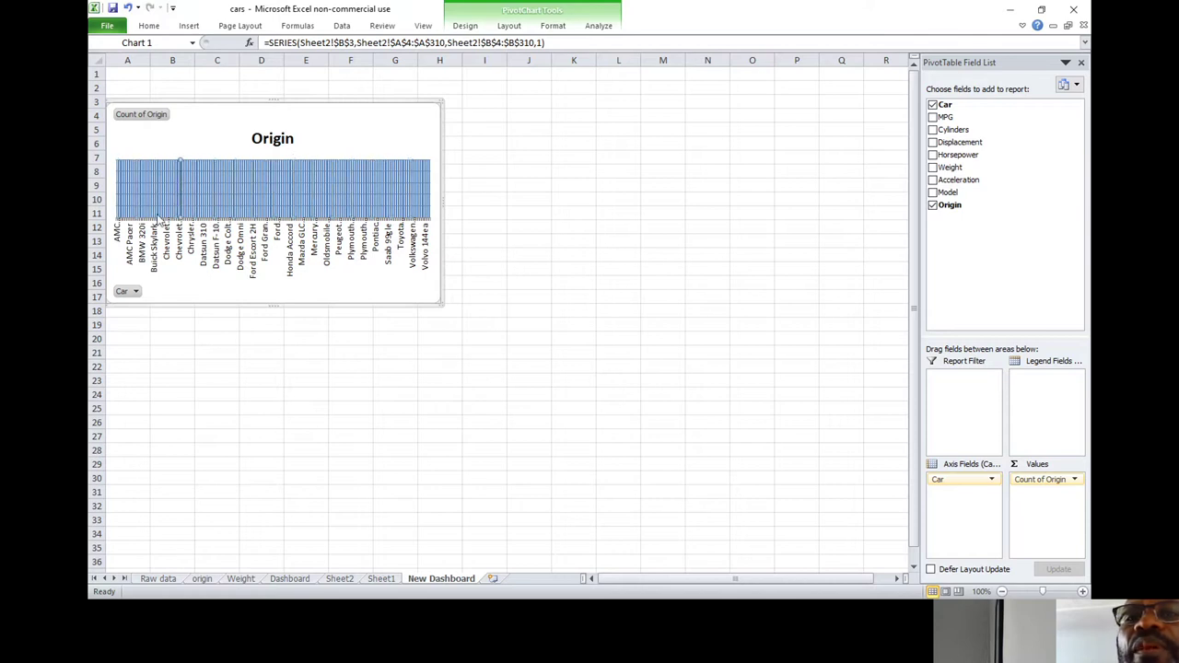
{"action": "left_click", "coordinate": [330, 161]}
{"action": "left_click", "coordinate": [312, 158]}
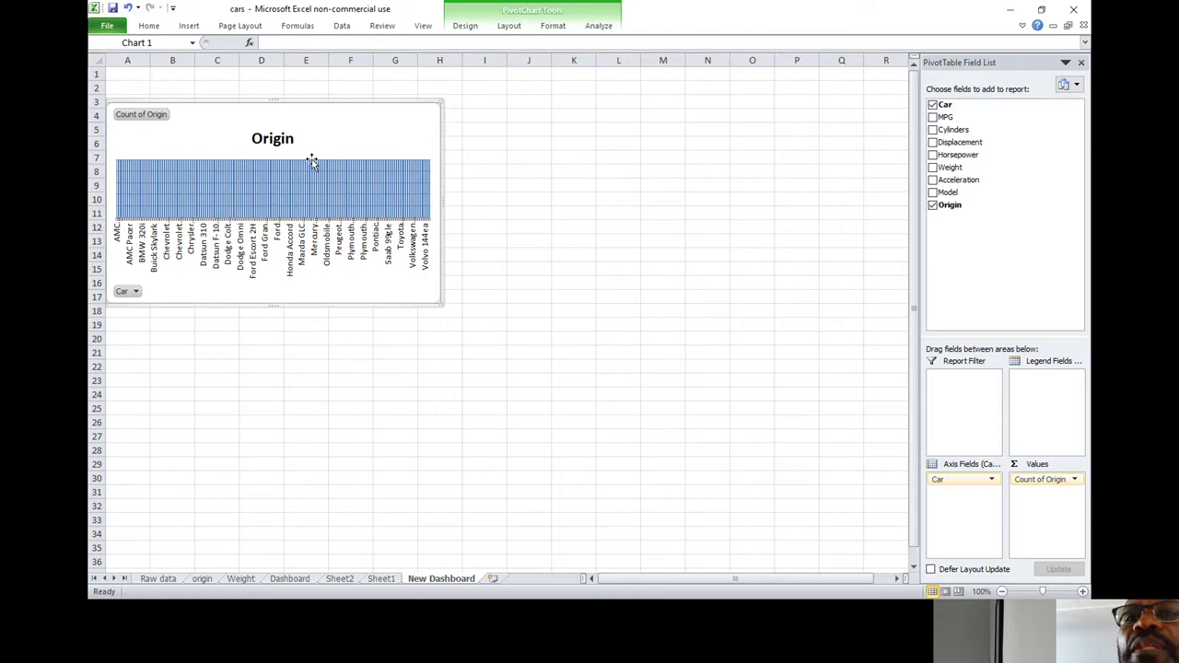
{"action": "left_click", "coordinate": [312, 168]}
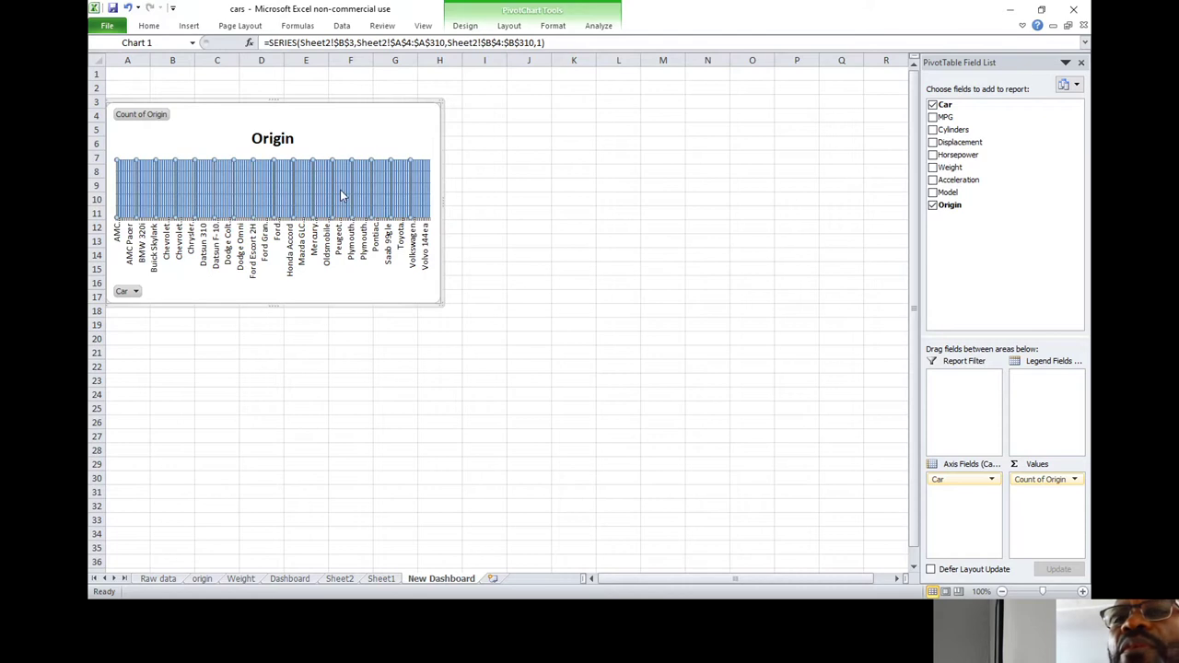
{"action": "left_click", "coordinate": [342, 190]}
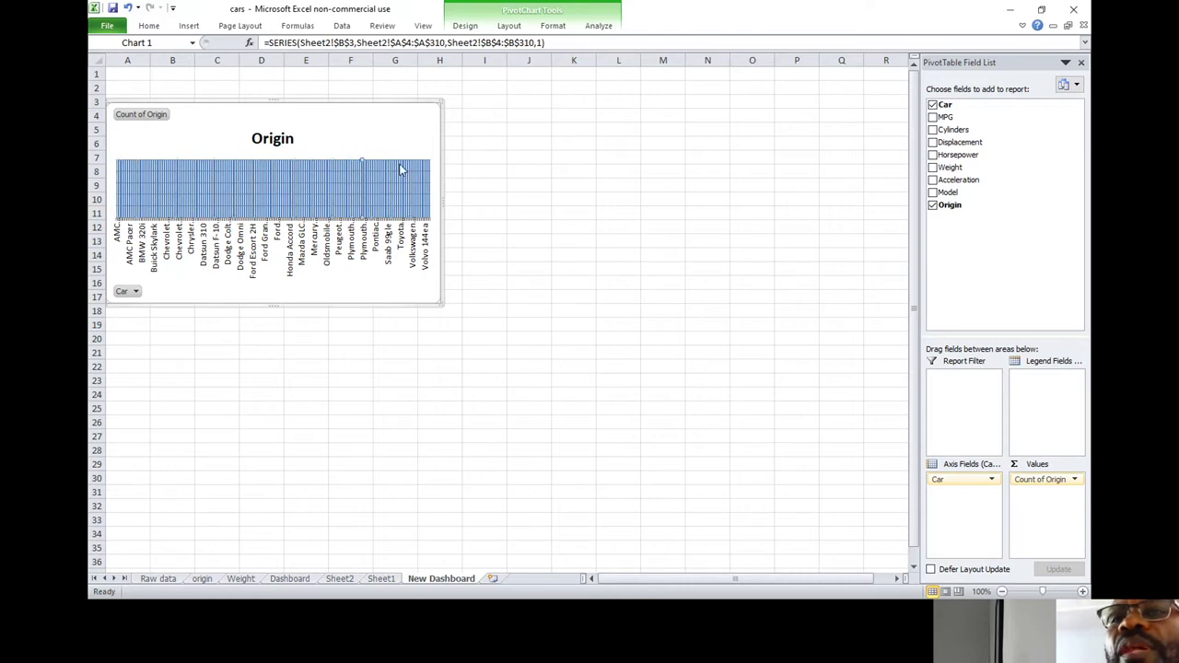
{"action": "left_click", "coordinate": [418, 194]}
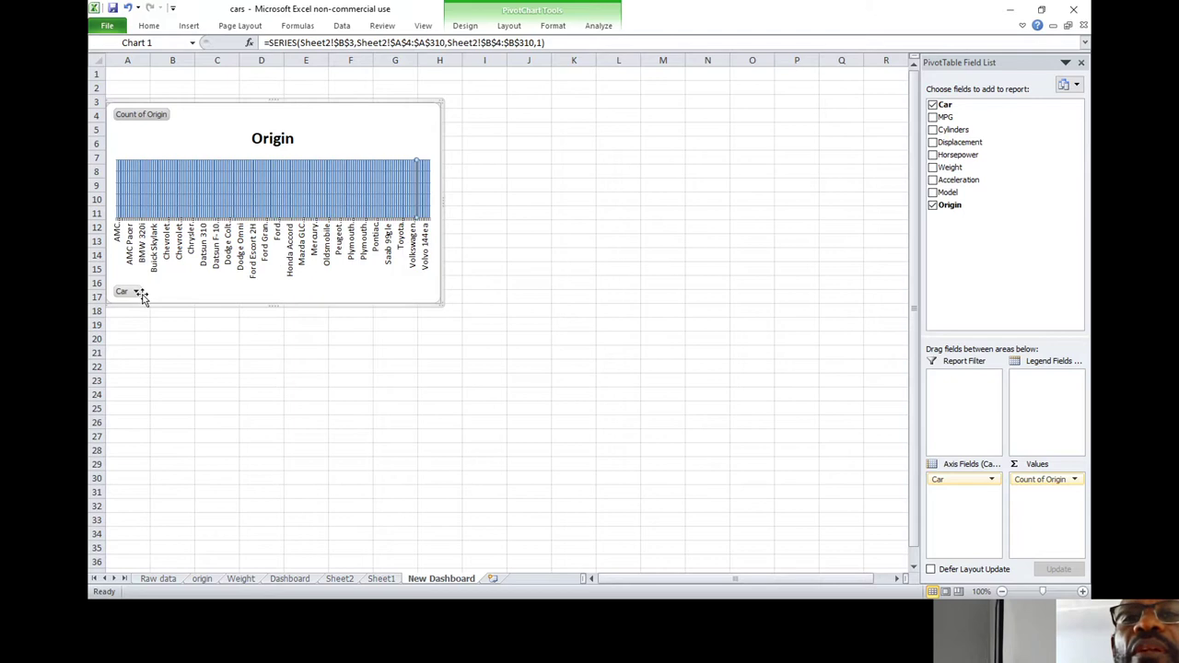
{"action": "left_click", "coordinate": [185, 167]}
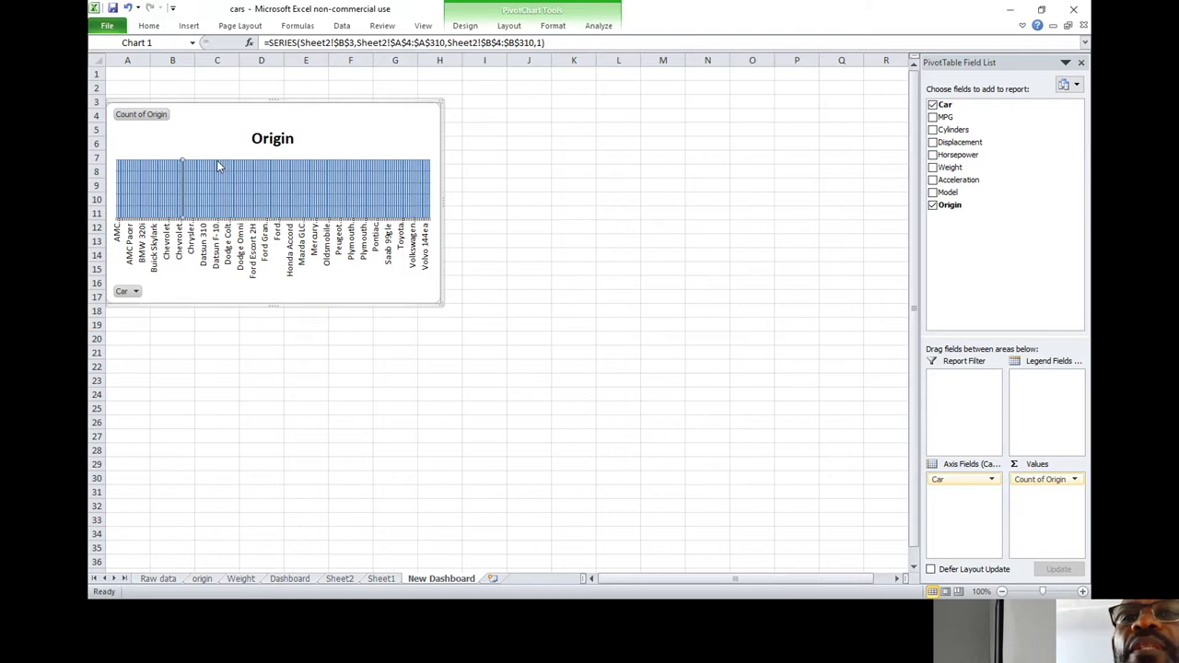
{"action": "left_click", "coordinate": [381, 169]}
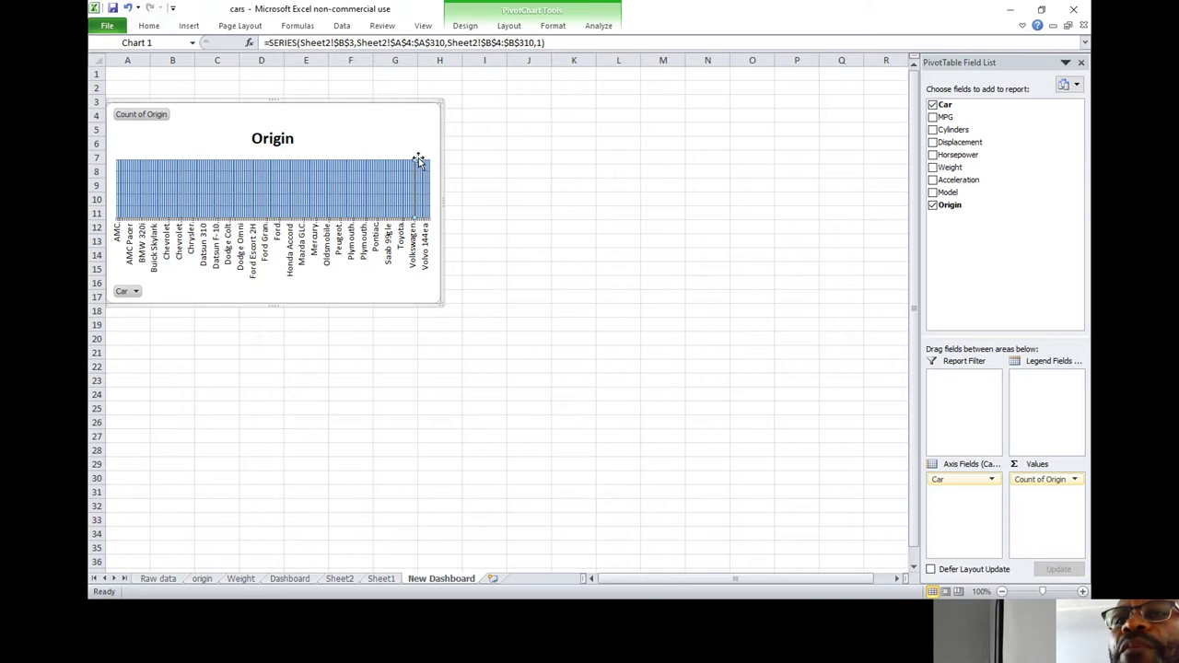
{"action": "left_click", "coordinate": [411, 169]}
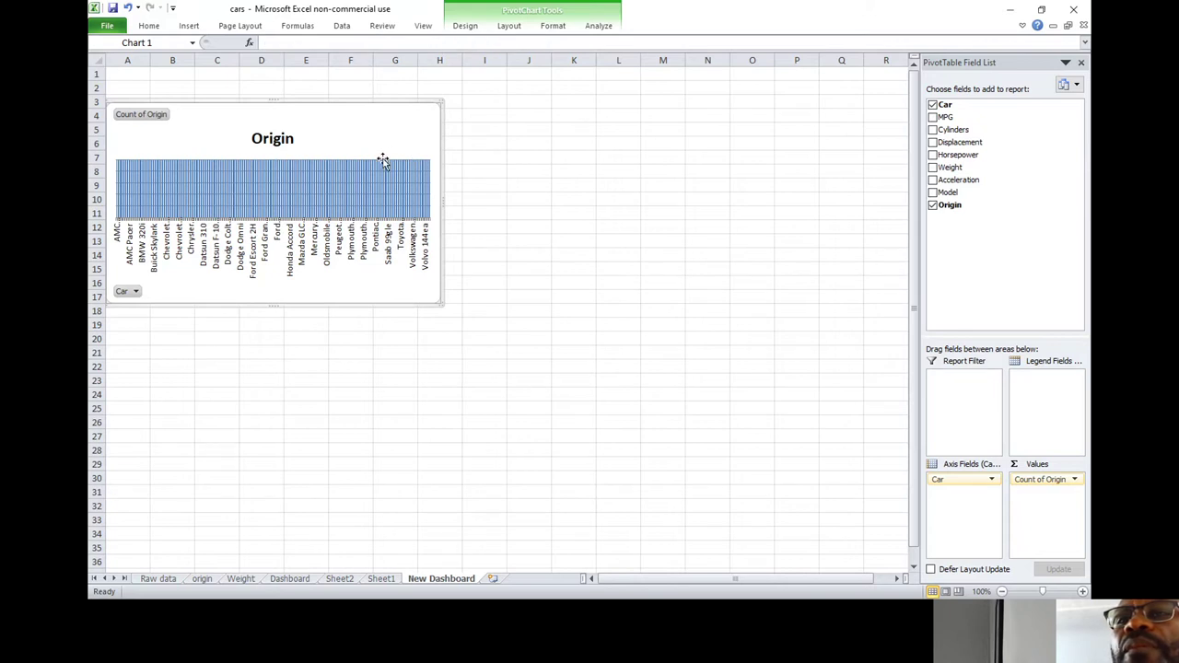
{"action": "left_click", "coordinate": [381, 160]}
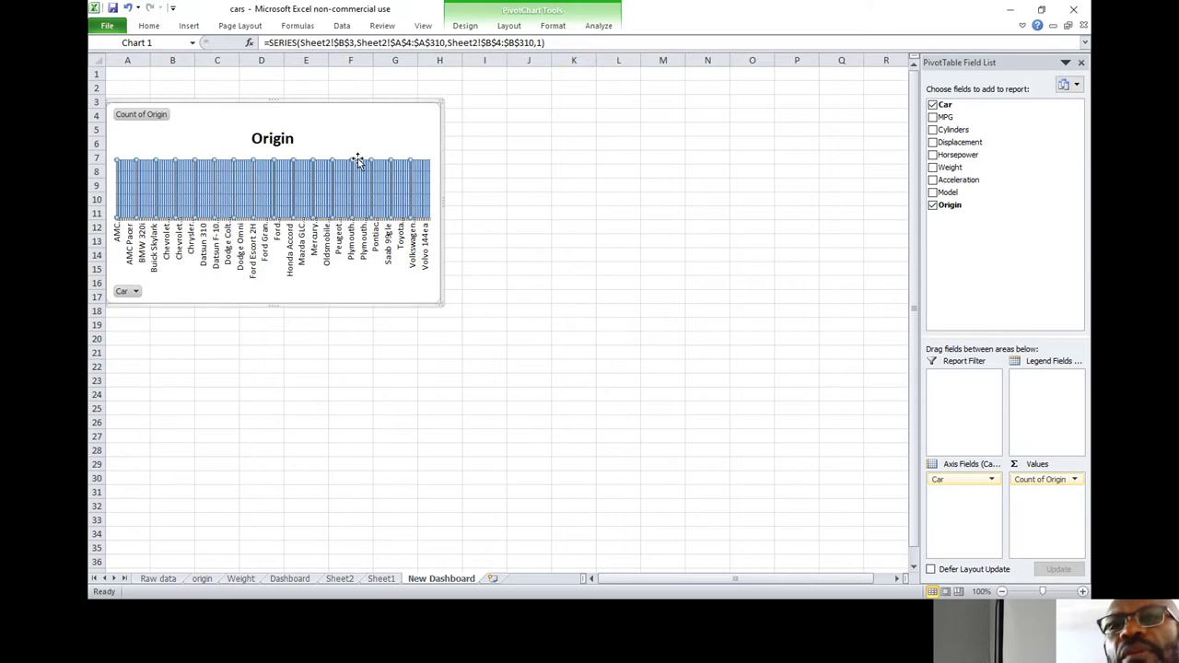
{"action": "left_click", "coordinate": [379, 285]}
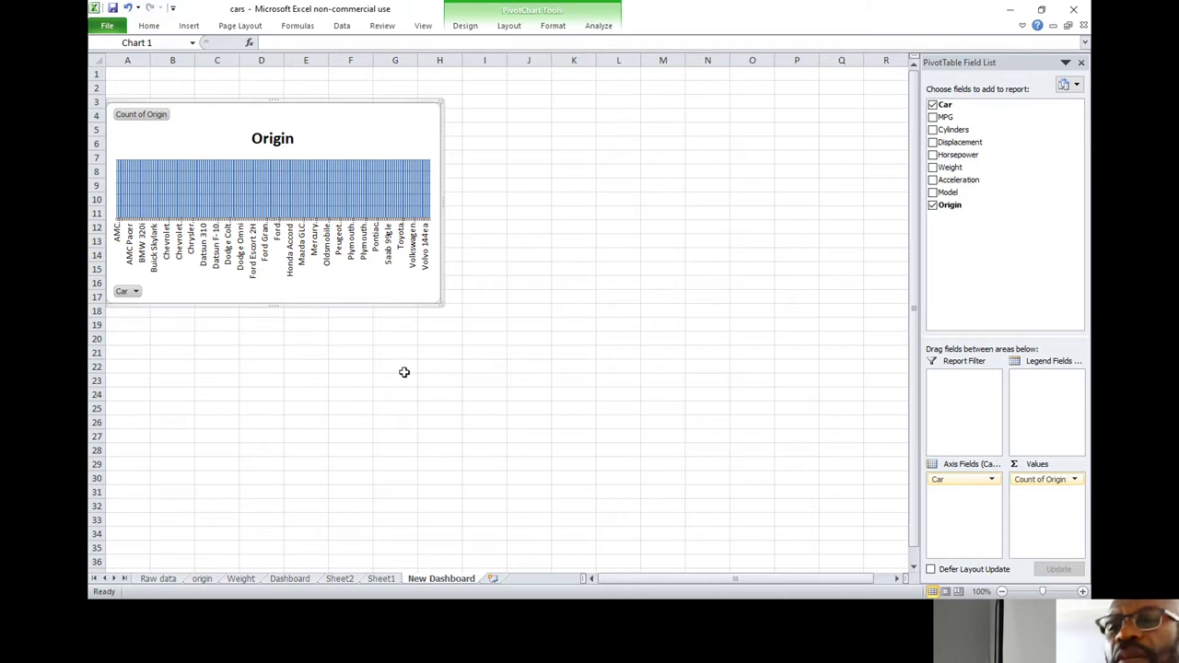
Step: Create a PivotTable on a new worksheet from the Sheet1 cars data, with Car as row labels and Weight as values
{"action": "left_click", "coordinate": [383, 578]}
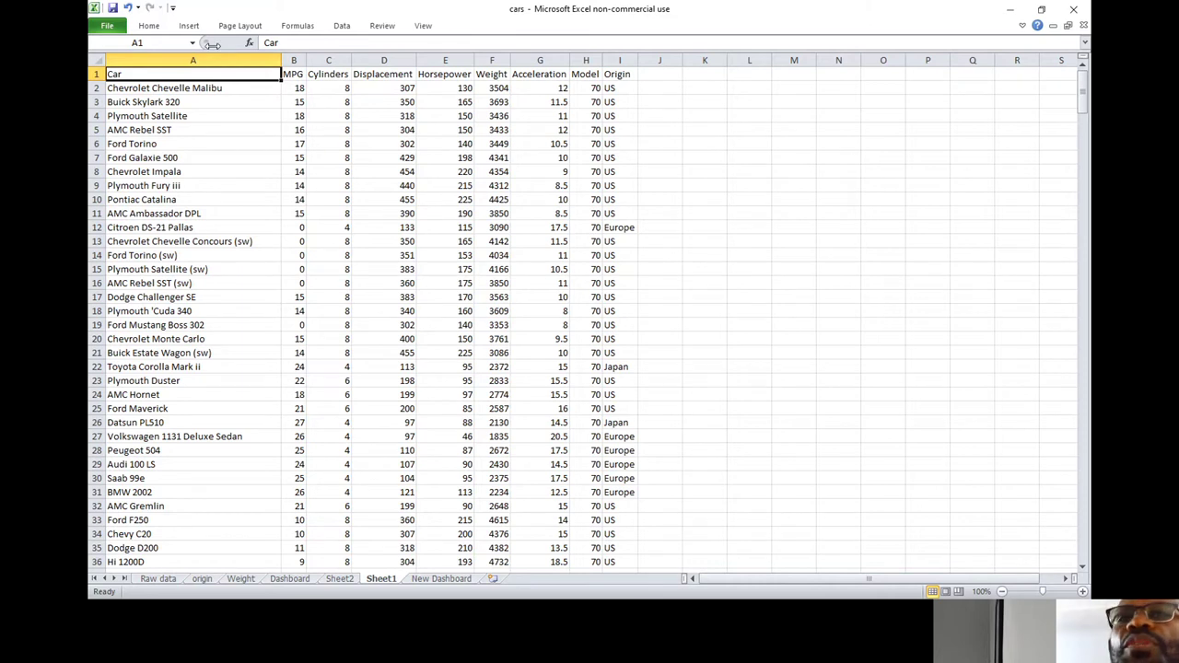
{"action": "left_click", "coordinate": [189, 25]}
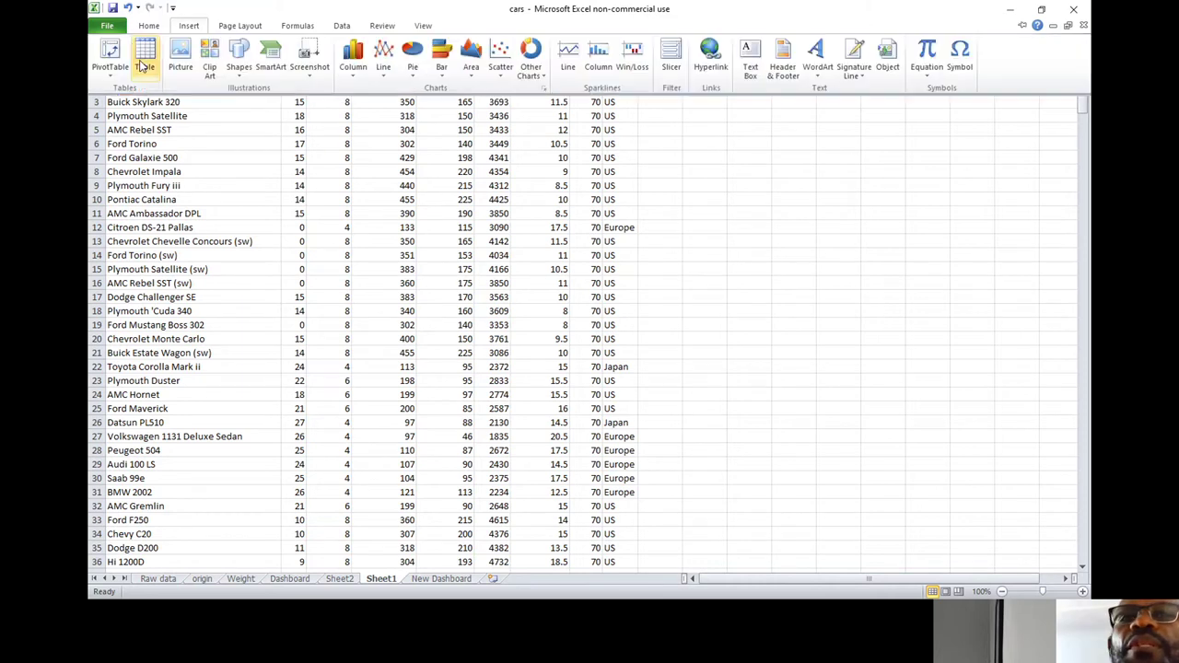
{"action": "left_click", "coordinate": [111, 70]}
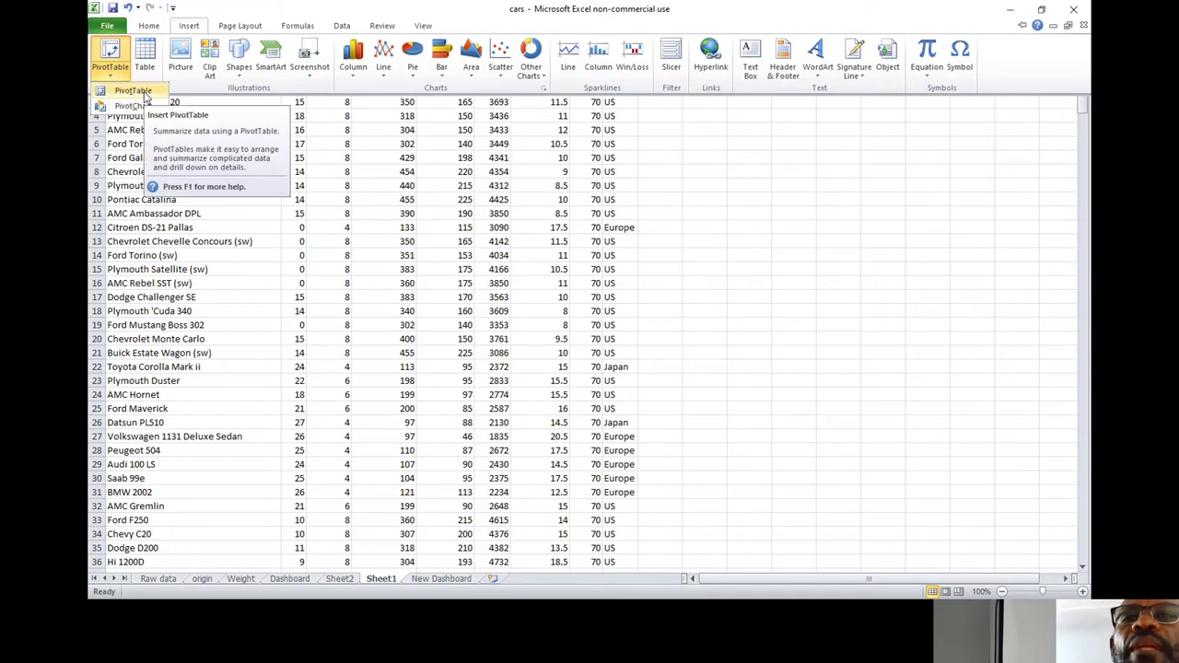
{"action": "left_click", "coordinate": [134, 91]}
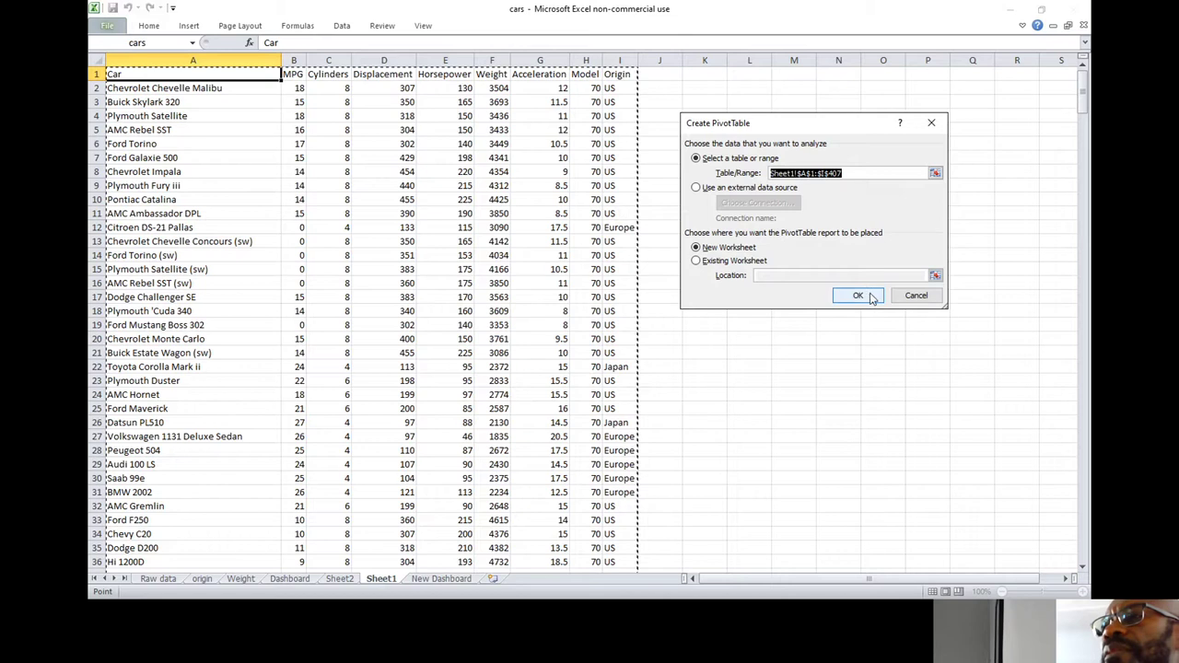
{"action": "left_click", "coordinate": [862, 296]}
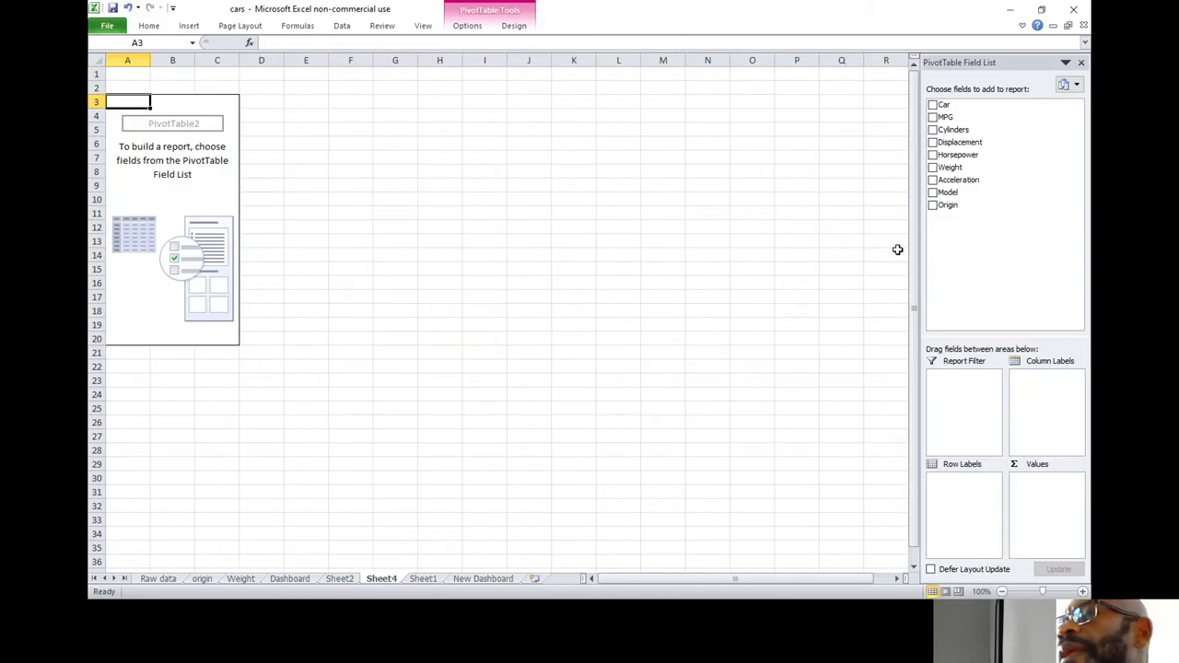
{"action": "left_click", "coordinate": [932, 106]}
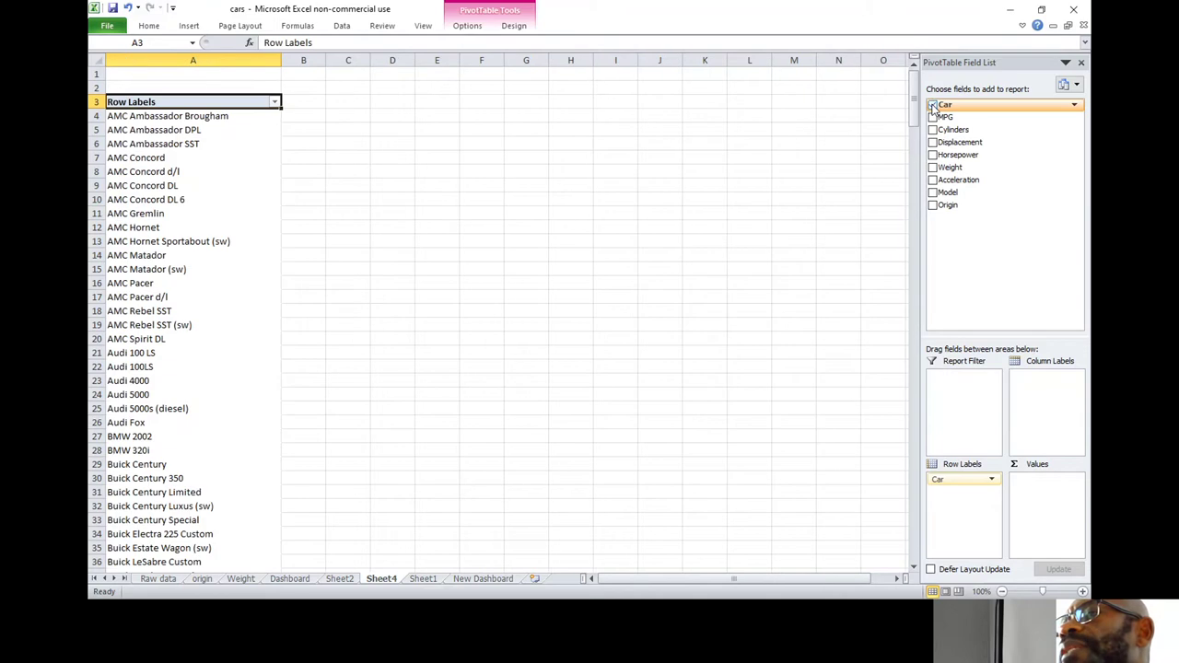
{"action": "left_click", "coordinate": [932, 167]}
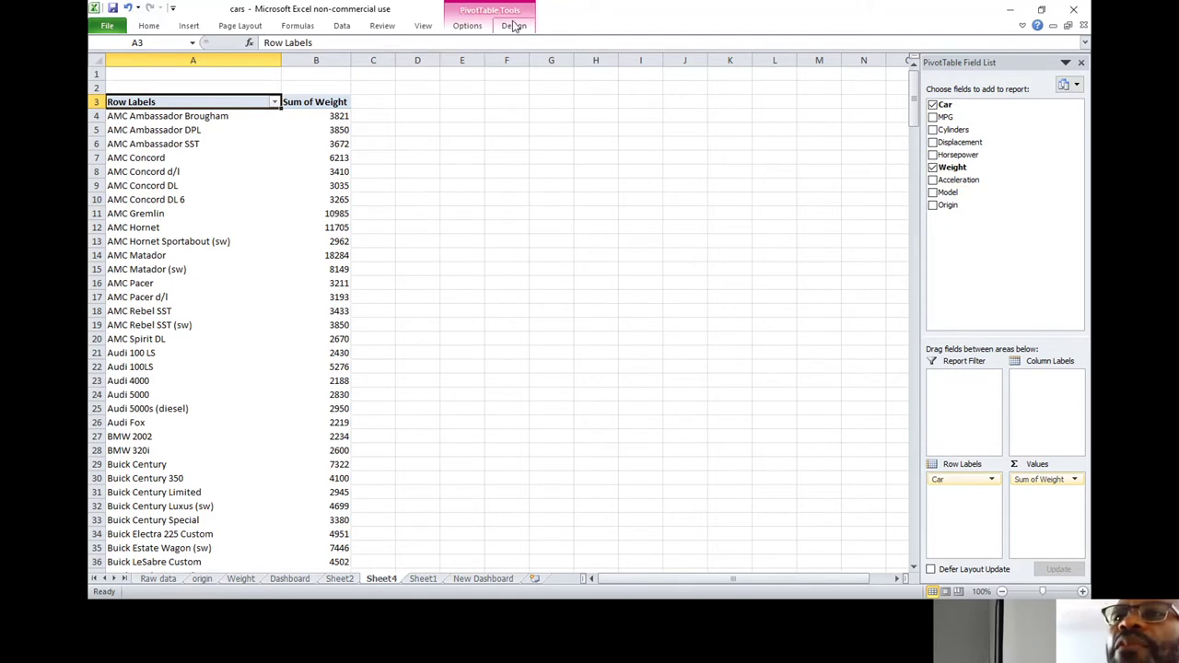
Step: Insert a 100% stacked column PivotChart of the weight data and move it clear of the PivotTable's columns
{"action": "left_click", "coordinate": [479, 27]}
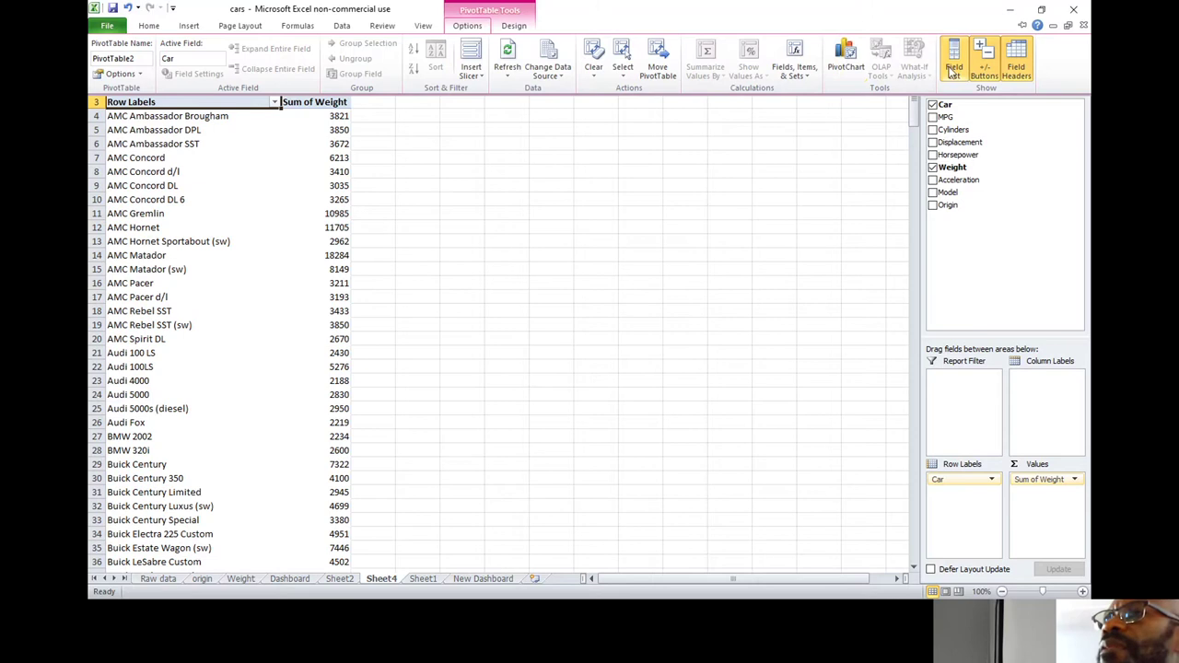
{"action": "left_click", "coordinate": [846, 57]}
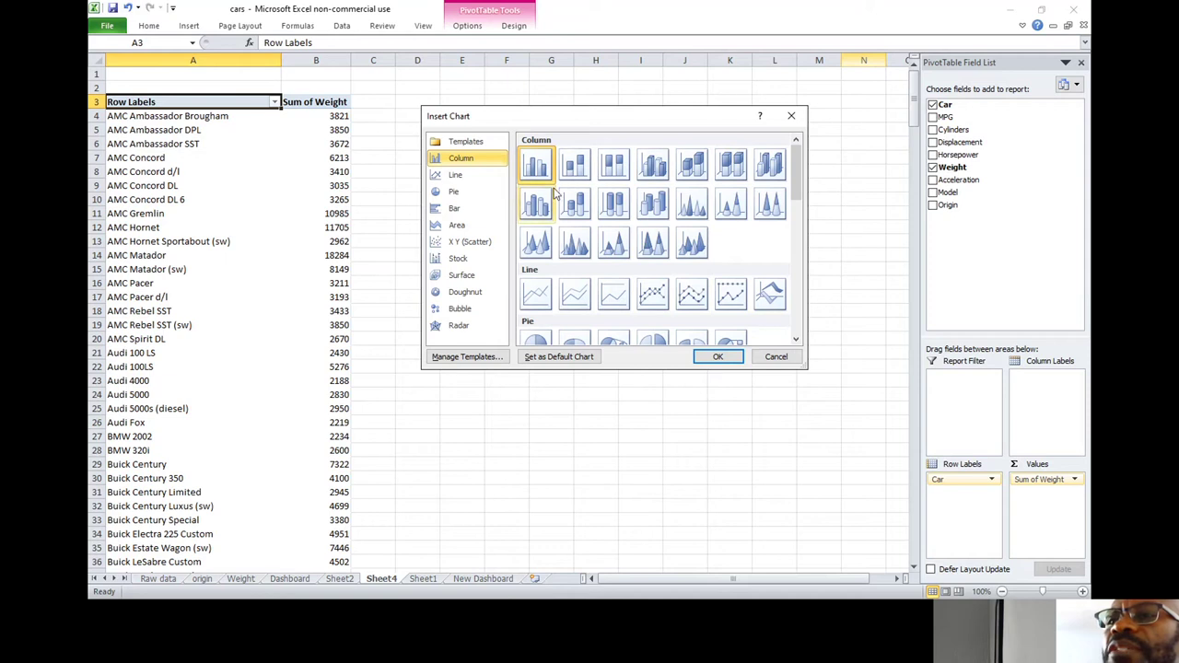
{"action": "left_click", "coordinate": [617, 168]}
{"action": "left_click", "coordinate": [722, 358]}
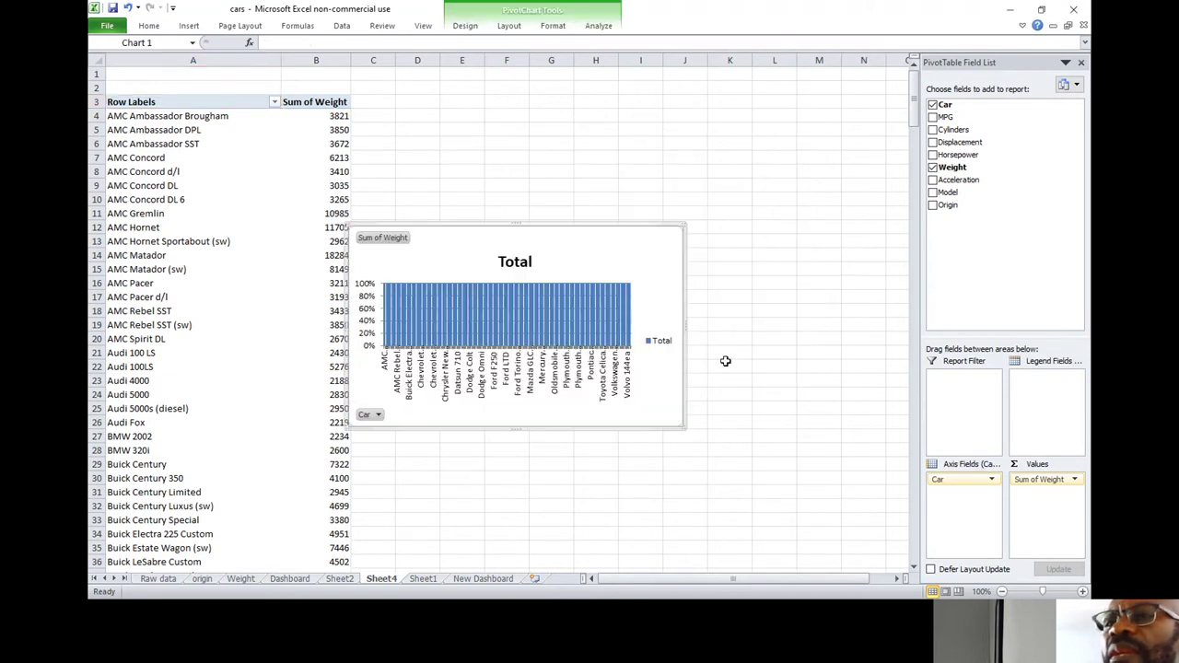
{"action": "left_click_drag", "start_coordinate": [635, 219], "coordinate": [746, 212]}
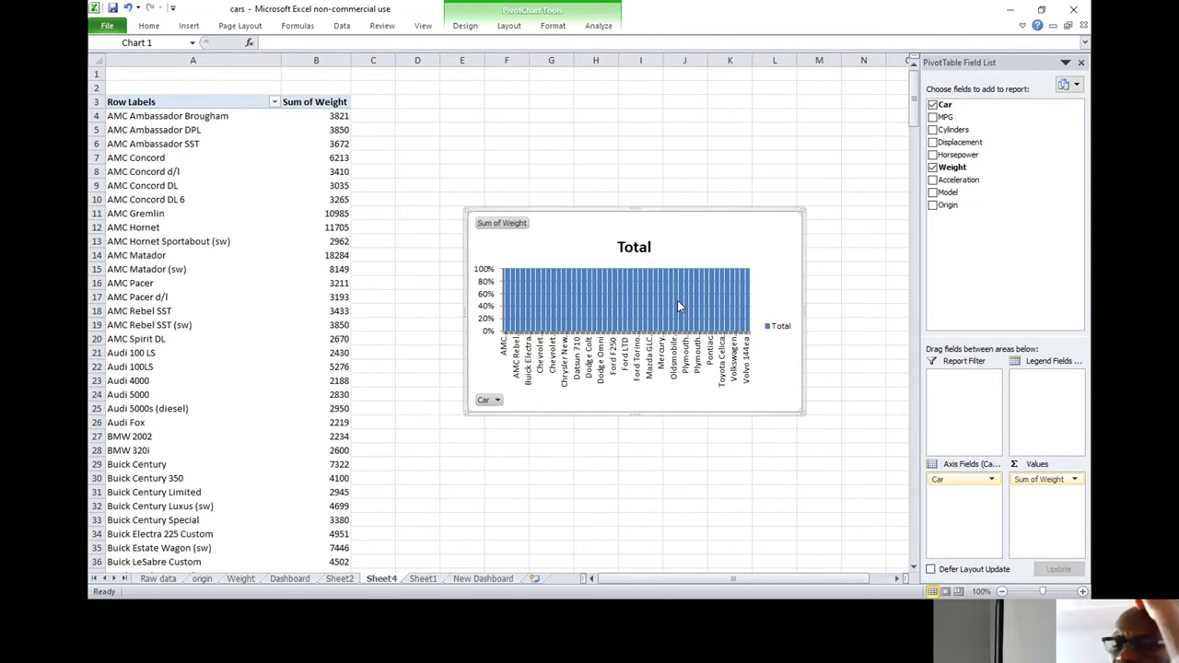
Step: Change the new pivot chart's title to Weight
{"action": "left_click", "coordinate": [642, 246]}
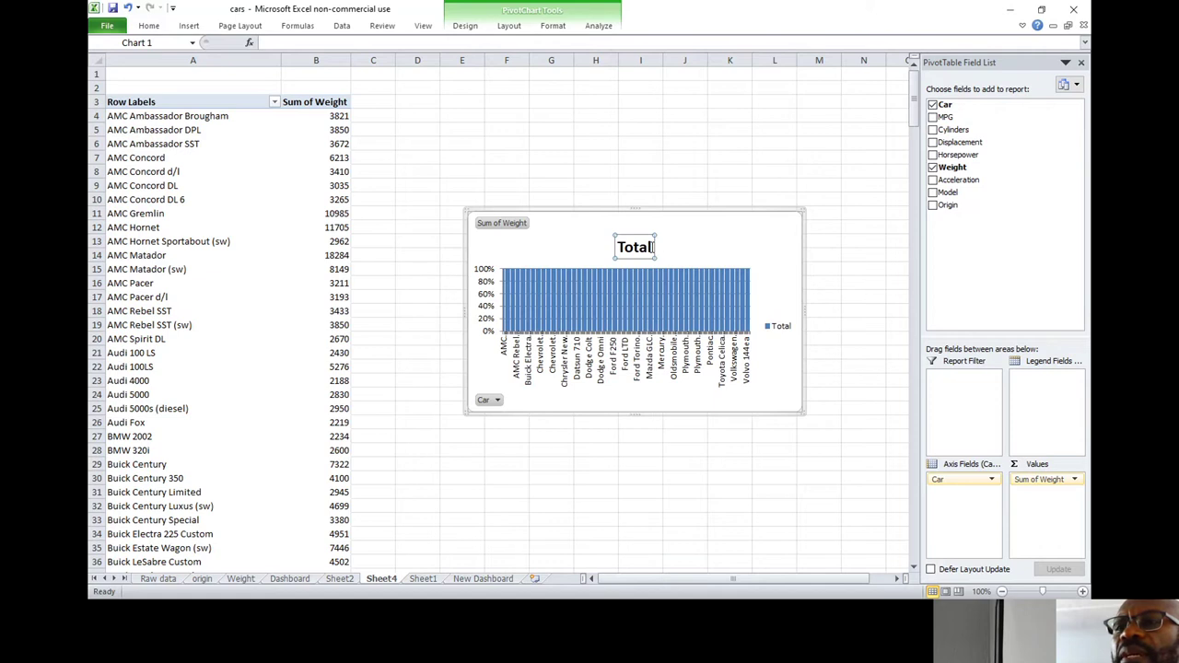
{"action": "key", "text": "BackSpace"}
{"action": "key", "text": "BackSpace"}
{"action": "key", "text": "BackSpace"}
{"action": "key", "text": "BackSpace"}
{"action": "key", "text": "BackSpace"}
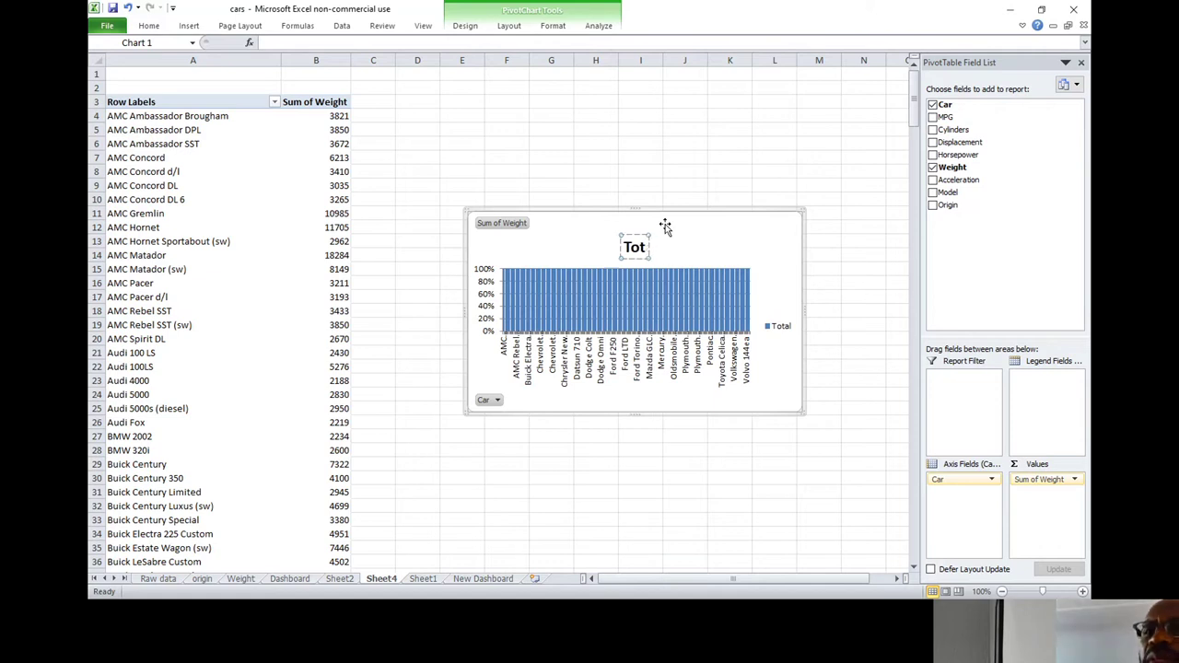
{"action": "type", "text": "Weit"}
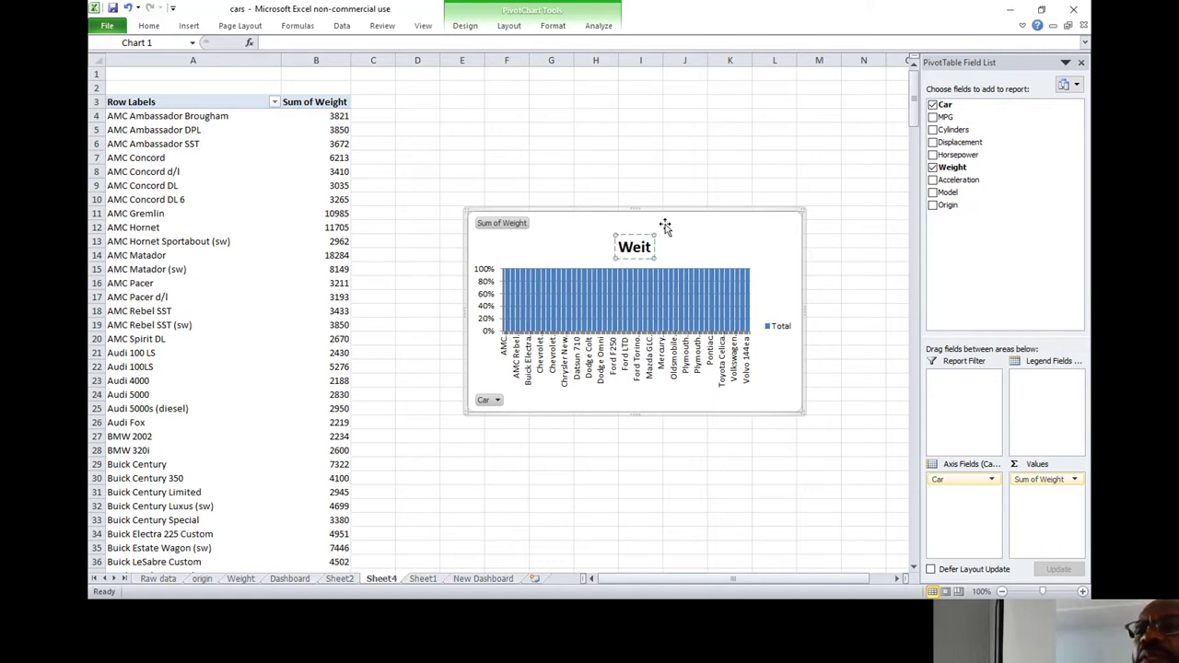
{"action": "key", "text": "BackSpace"}
{"action": "type", "text": "ght"}
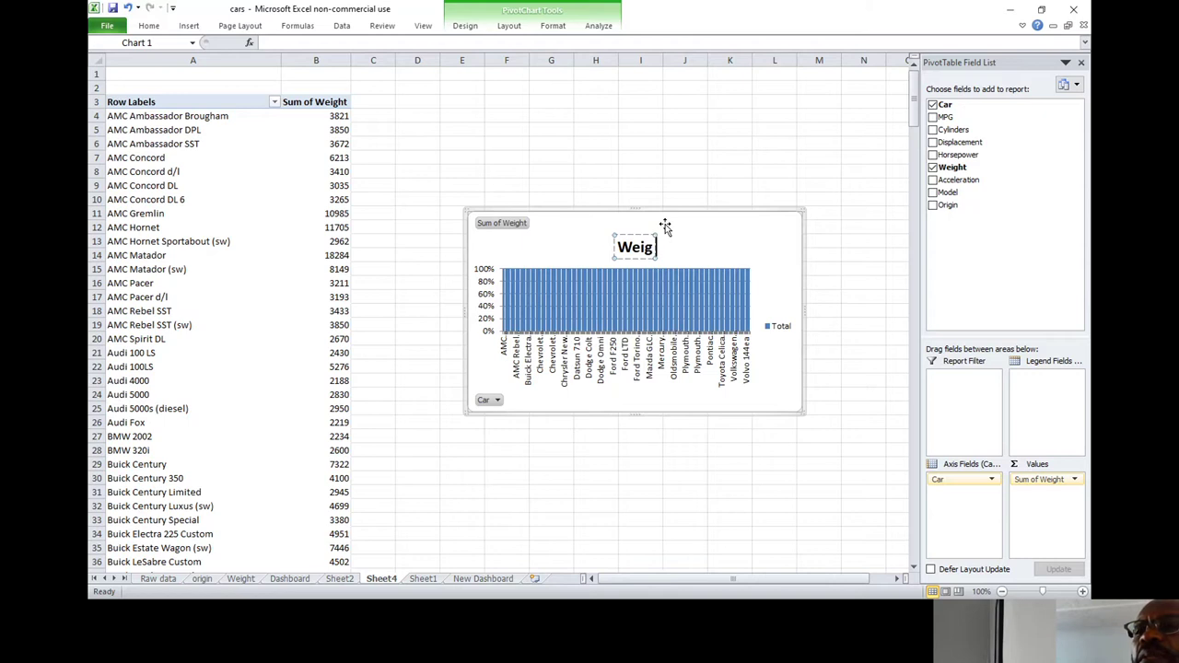
{"action": "left_click", "coordinate": [798, 450]}
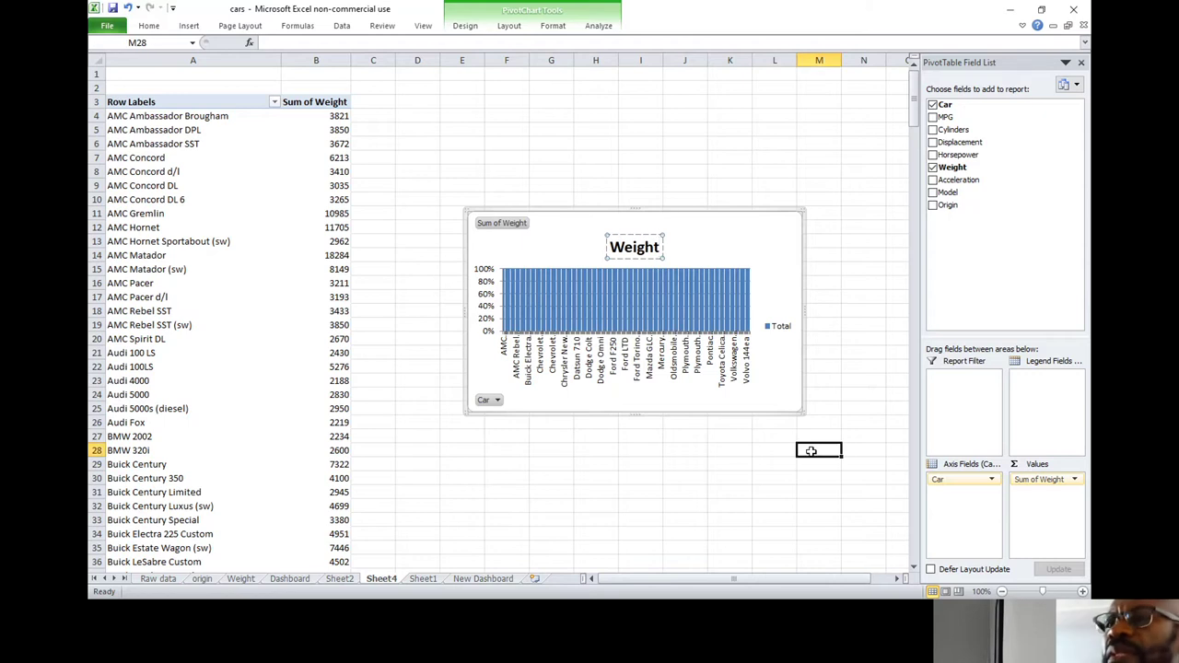
Step: Copy the Weight pivot chart and paste it at A20 of the New Dashboard sheet, below the Origin chart
{"action": "left_click", "coordinate": [716, 272]}
{"action": "left_click", "coordinate": [728, 215]}
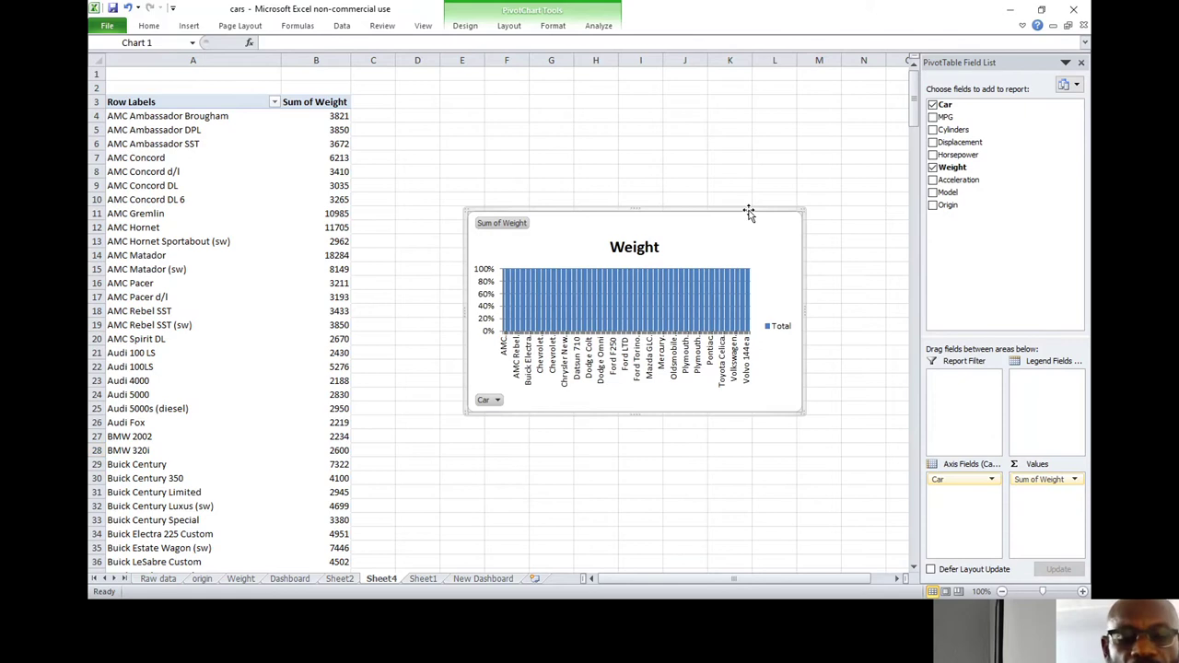
{"action": "left_click", "coordinate": [483, 578]}
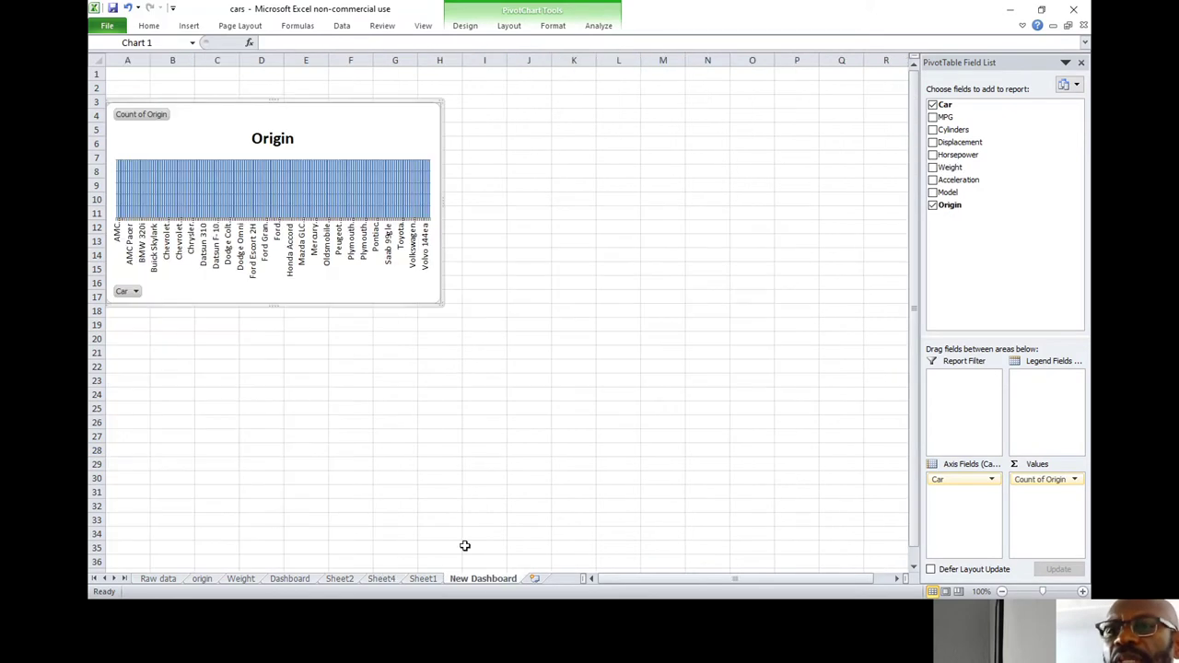
{"action": "left_click", "coordinate": [127, 342]}
{"action": "key", "text": "ctrl+v"}
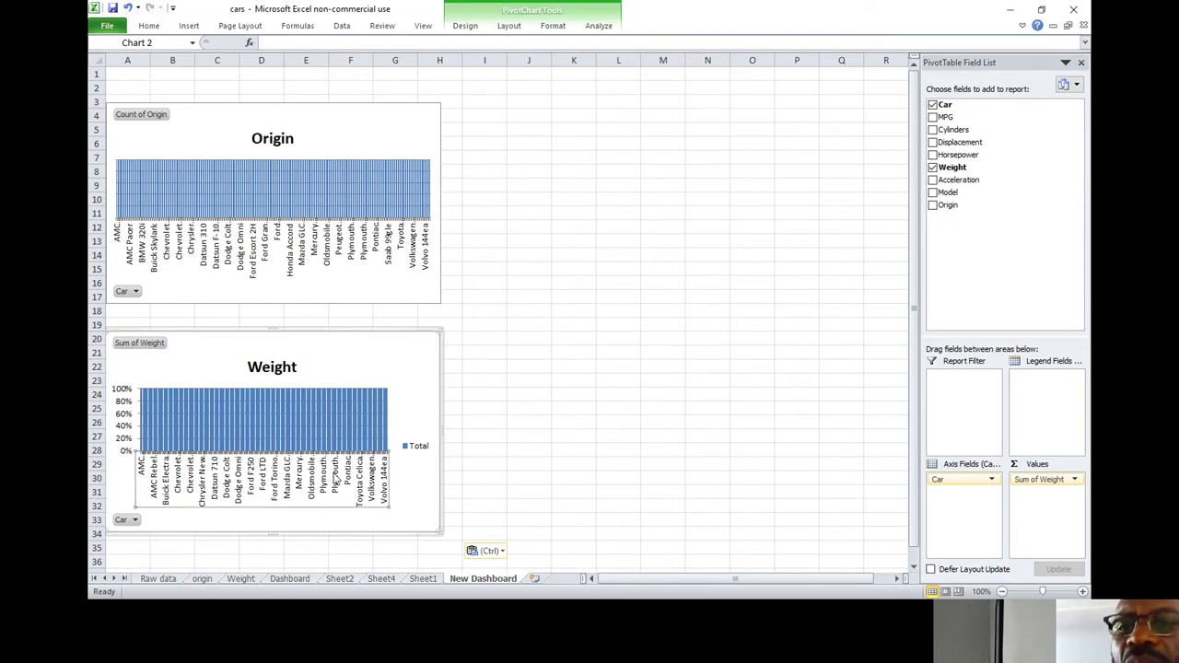
Step: Remove the vertical percentage axis and the Total legend from the Weight chart on the New Dashboard sheet
{"action": "left_click", "coordinate": [122, 403]}
{"action": "left_click", "coordinate": [123, 402]}
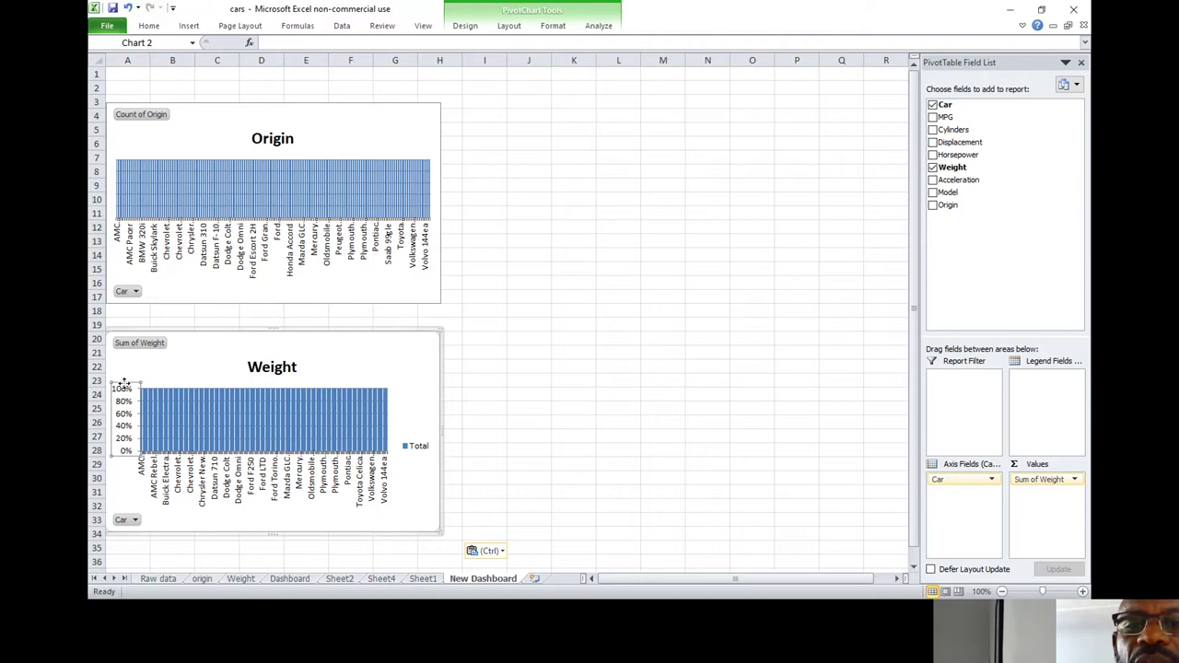
{"action": "key", "text": "Delete"}
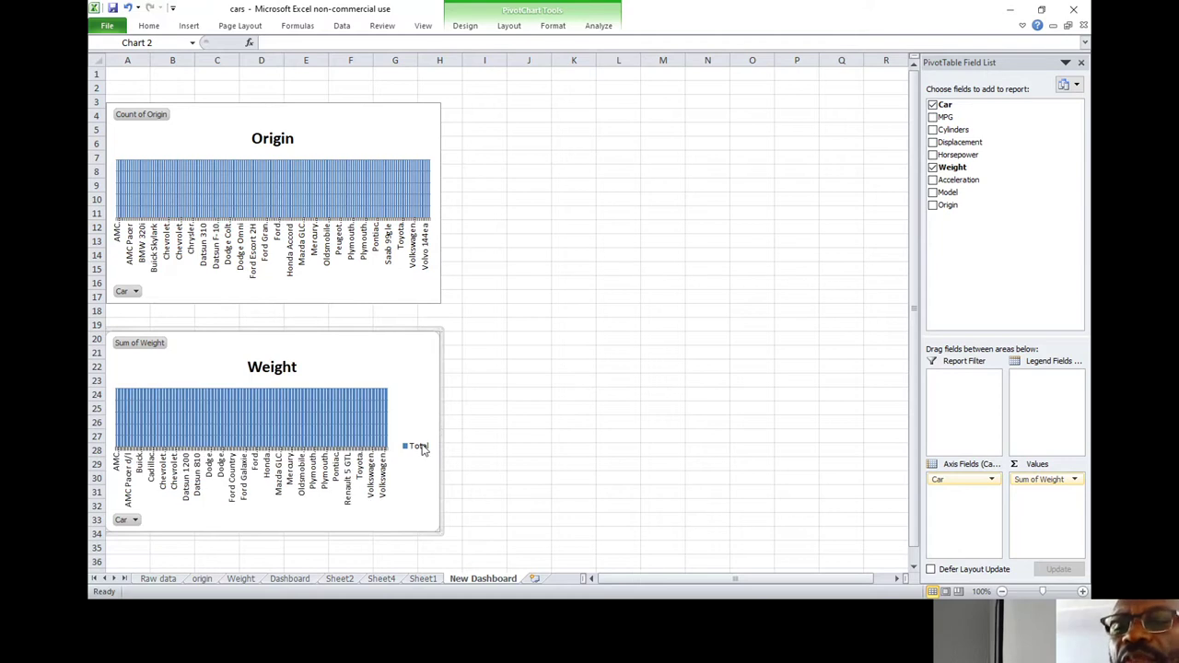
{"action": "left_click", "coordinate": [422, 449]}
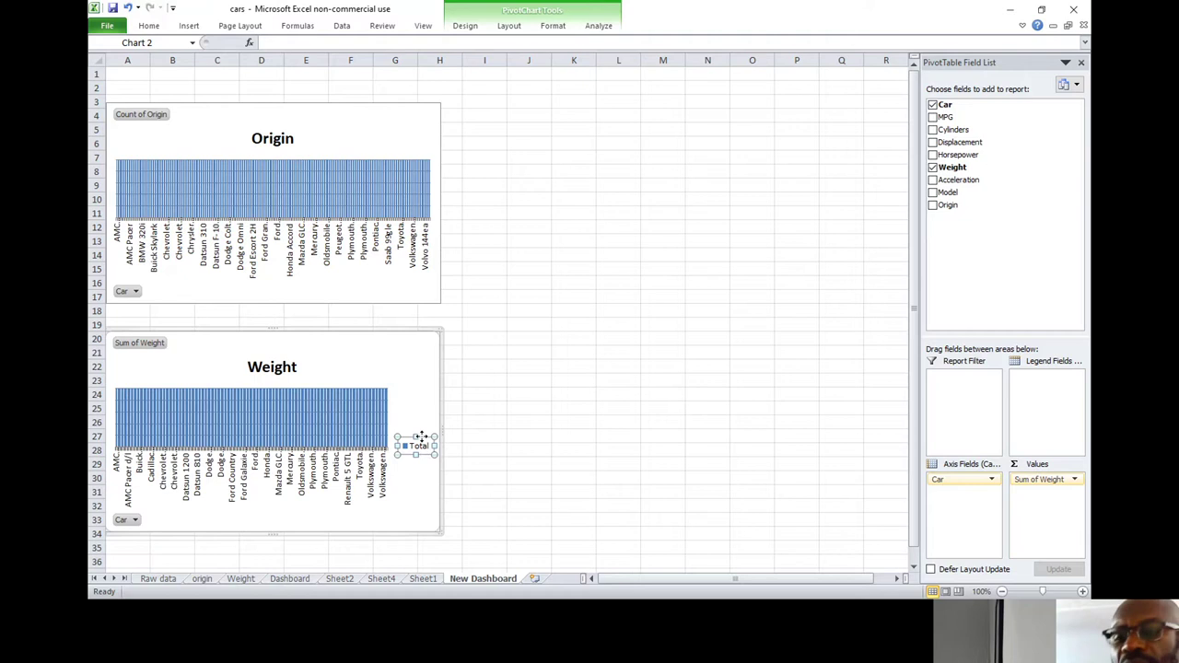
{"action": "key", "text": "Delete"}
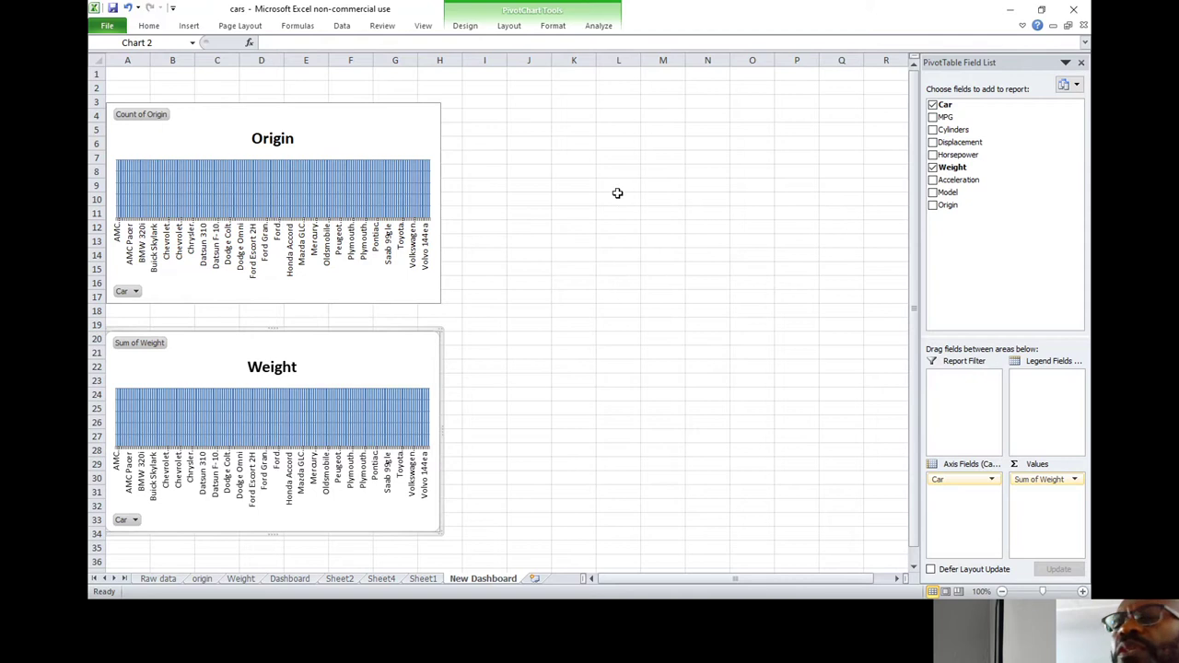
Step: Insert a Car slicer from the Origin pivot chart and place it beside that chart, starting around column J, row 3
{"action": "left_click", "coordinate": [379, 125]}
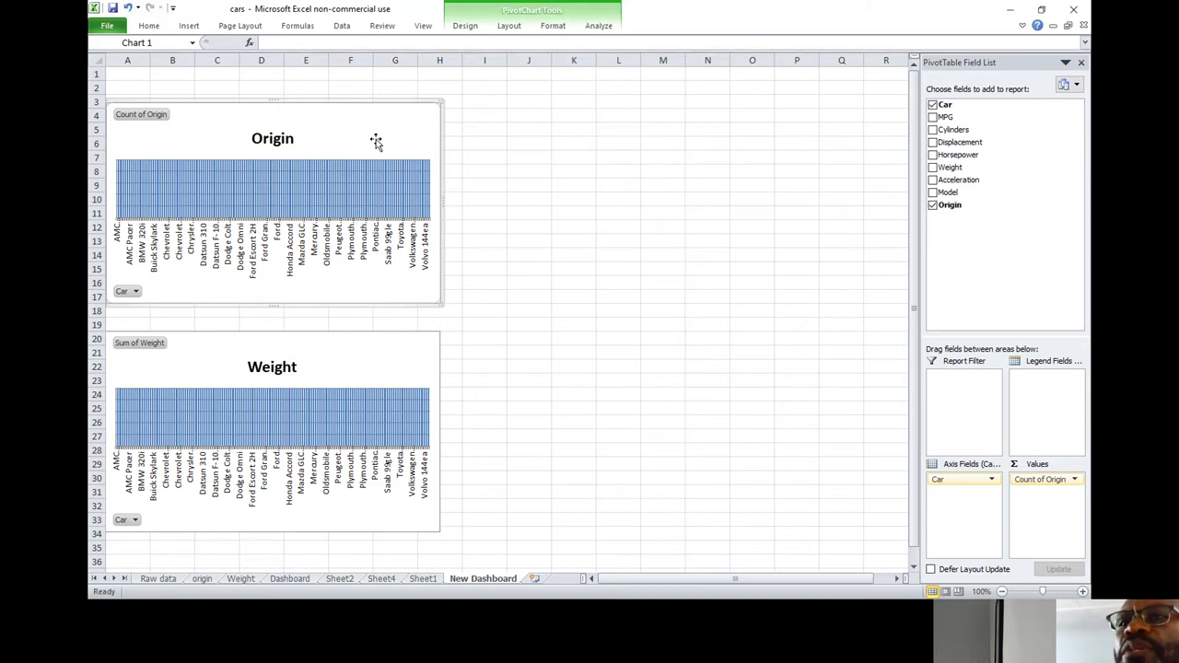
{"action": "left_click", "coordinate": [598, 26]}
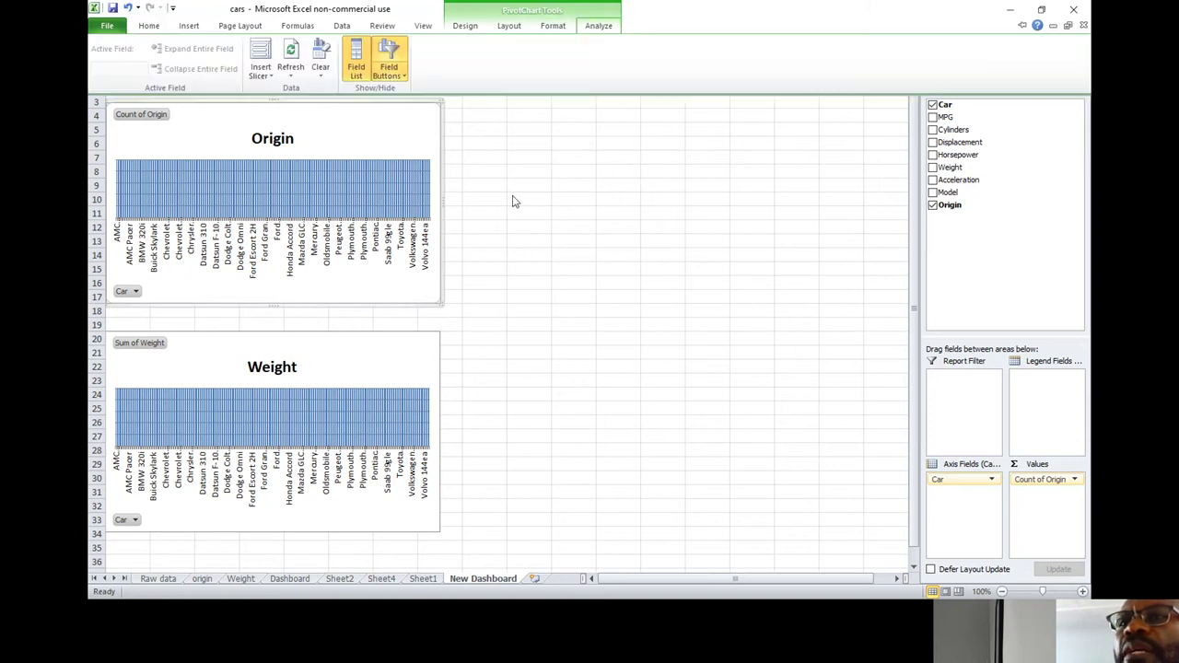
{"action": "left_click", "coordinate": [261, 73]}
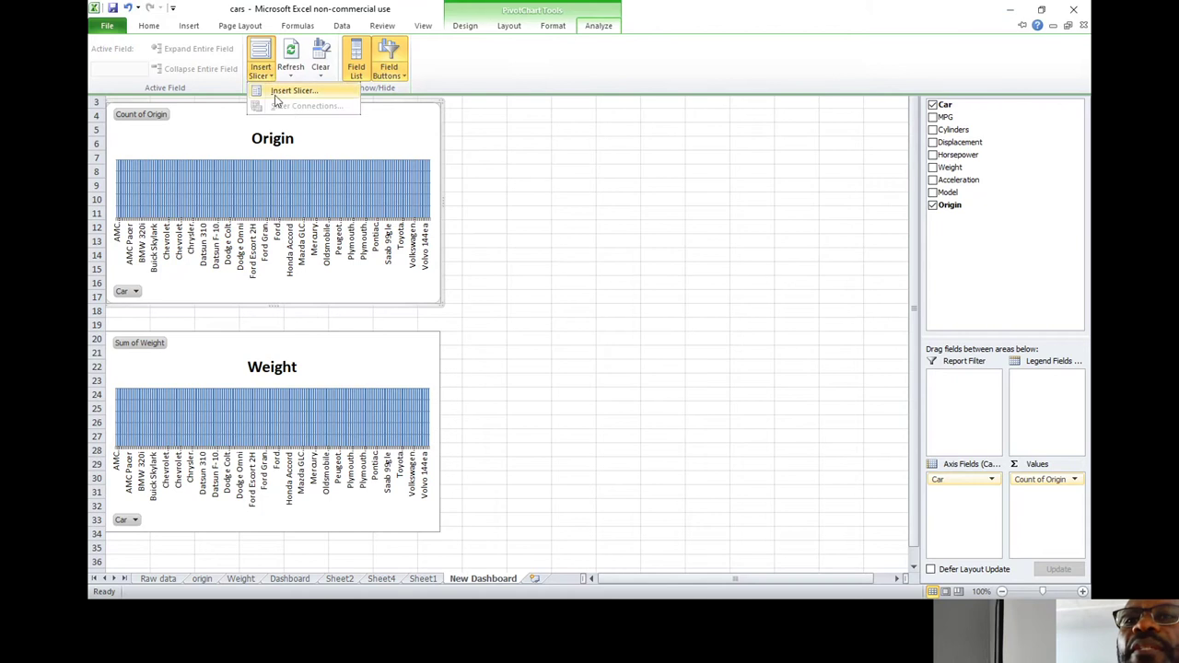
{"action": "left_click", "coordinate": [295, 92]}
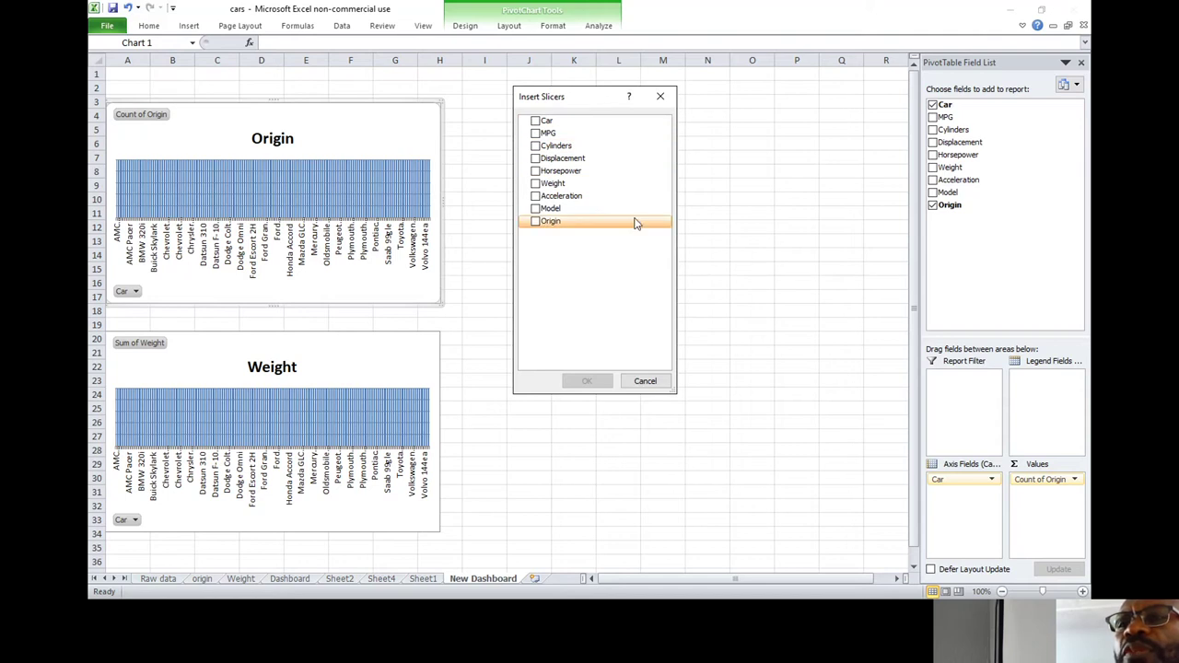
{"action": "left_click", "coordinate": [536, 122]}
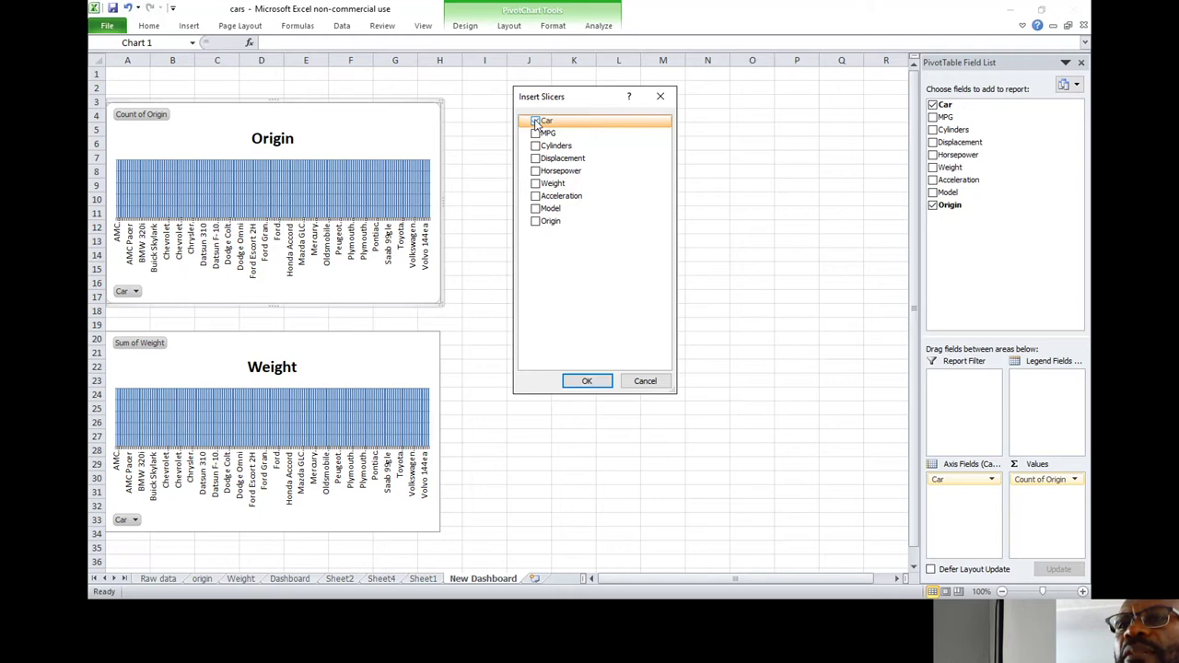
{"action": "left_click", "coordinate": [591, 387]}
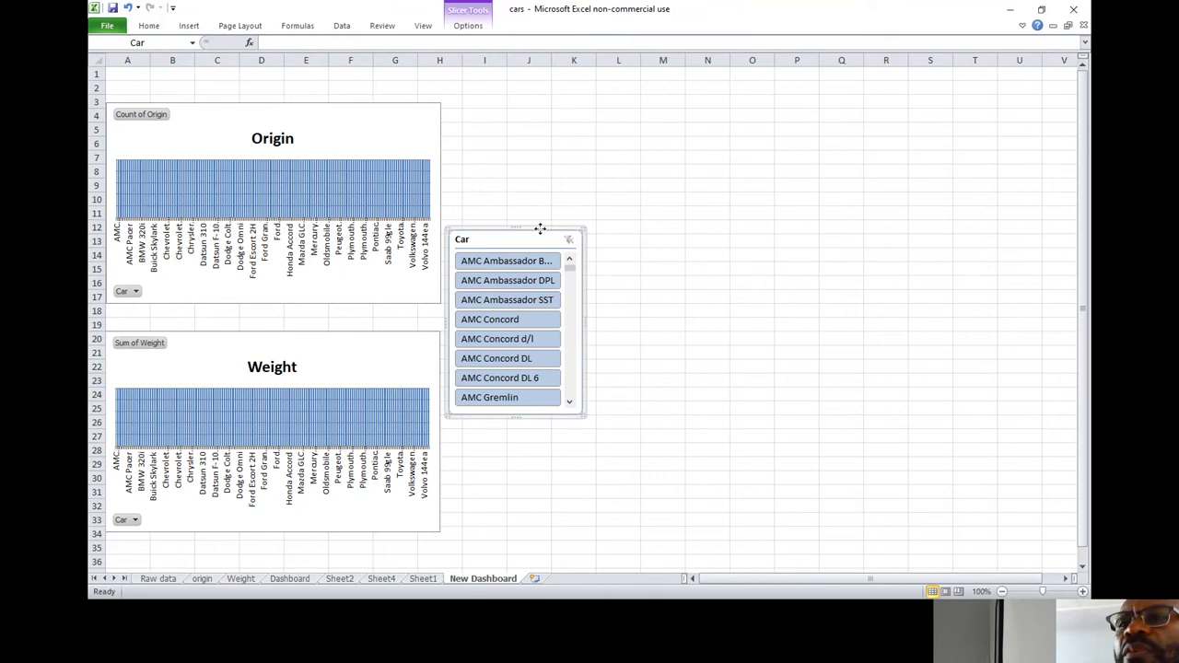
{"action": "left_click_drag", "start_coordinate": [540, 228], "coordinate": [649, 79]}
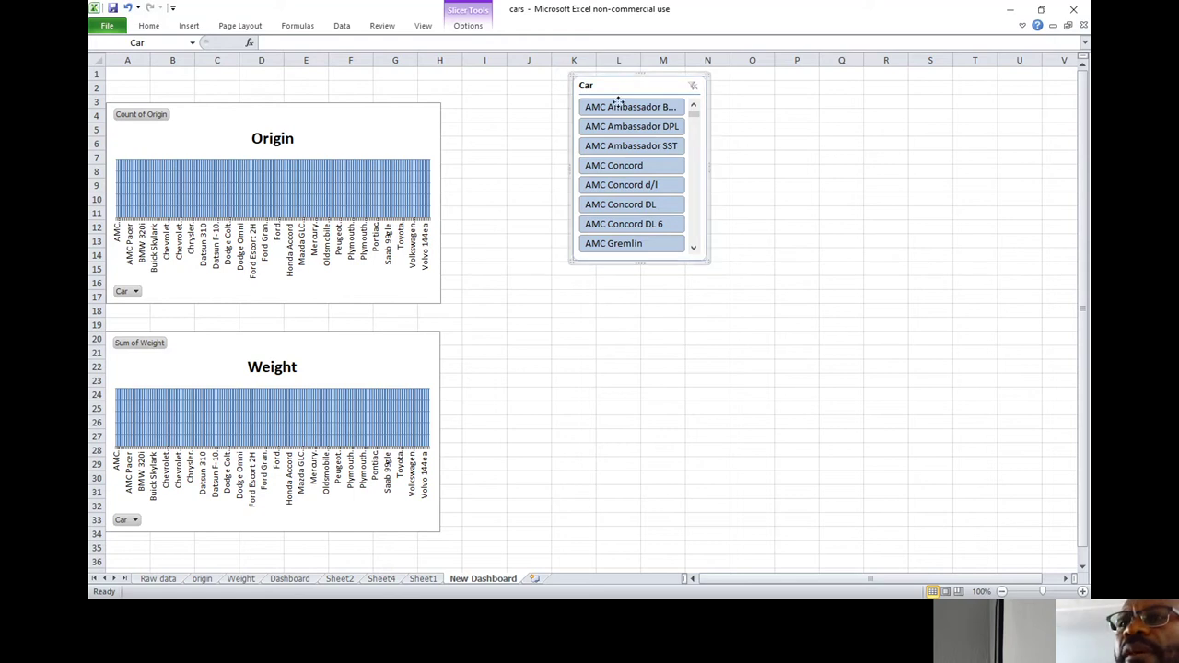
{"action": "left_click_drag", "start_coordinate": [660, 86], "coordinate": [618, 103]}
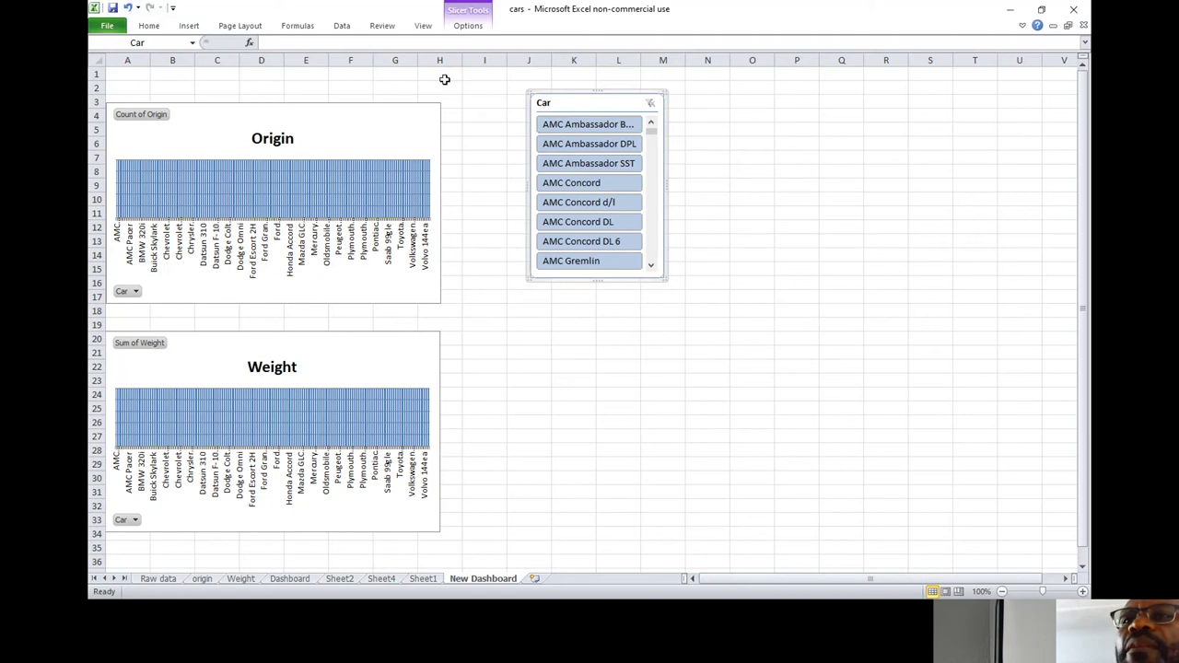
{"action": "left_click", "coordinate": [501, 259]}
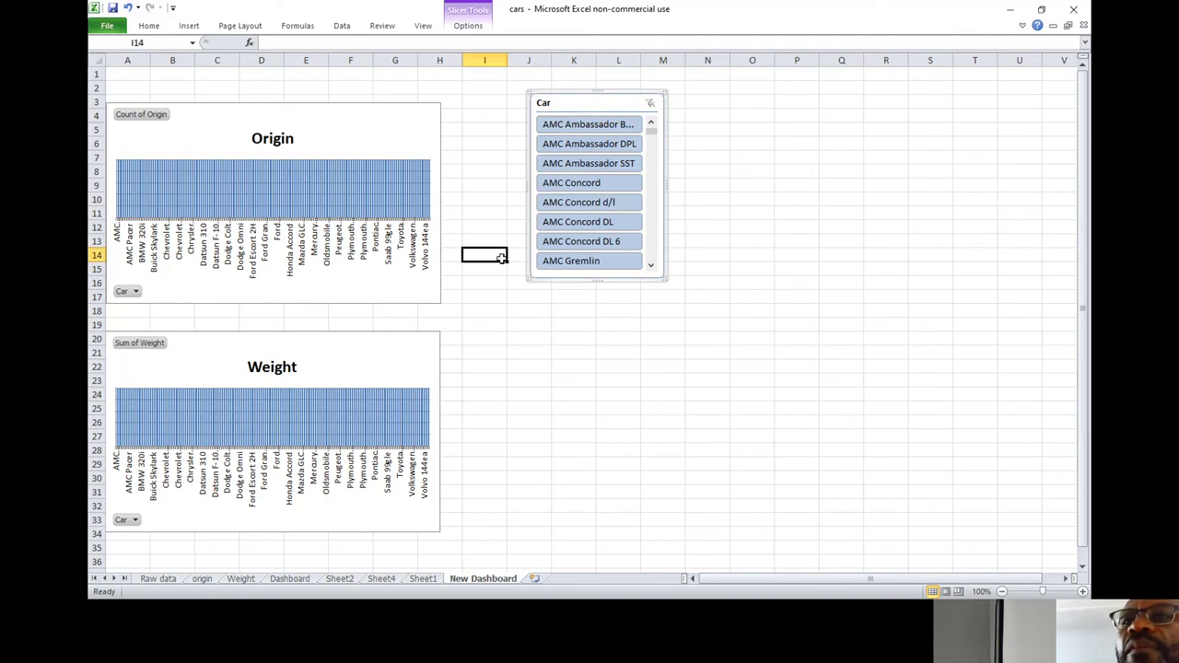
Step: Insert an Origin slicer from the Origin pivot chart and place it below the Car slicer
{"action": "left_click", "coordinate": [338, 120]}
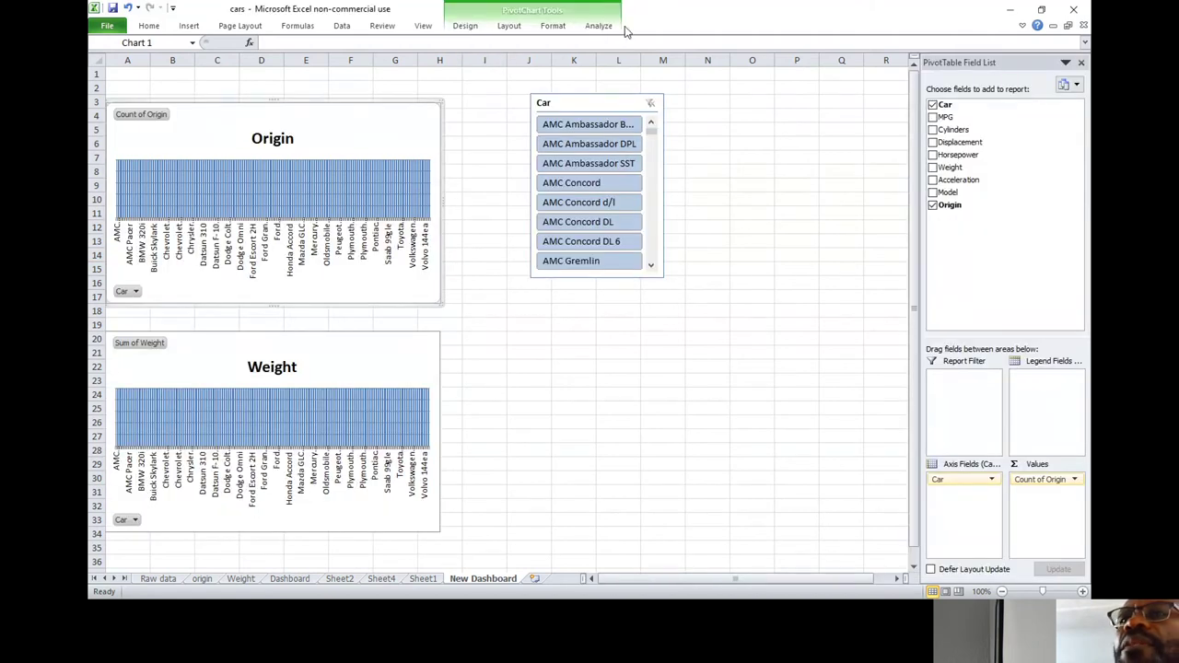
{"action": "left_click", "coordinate": [603, 27]}
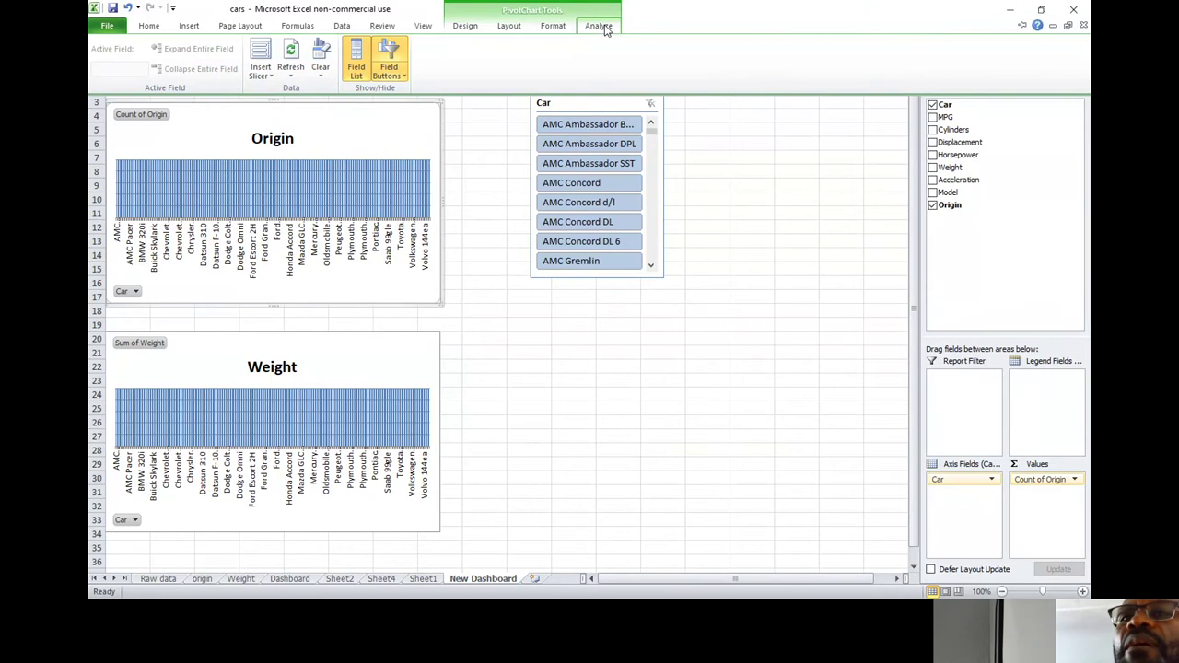
{"action": "left_click", "coordinate": [264, 75]}
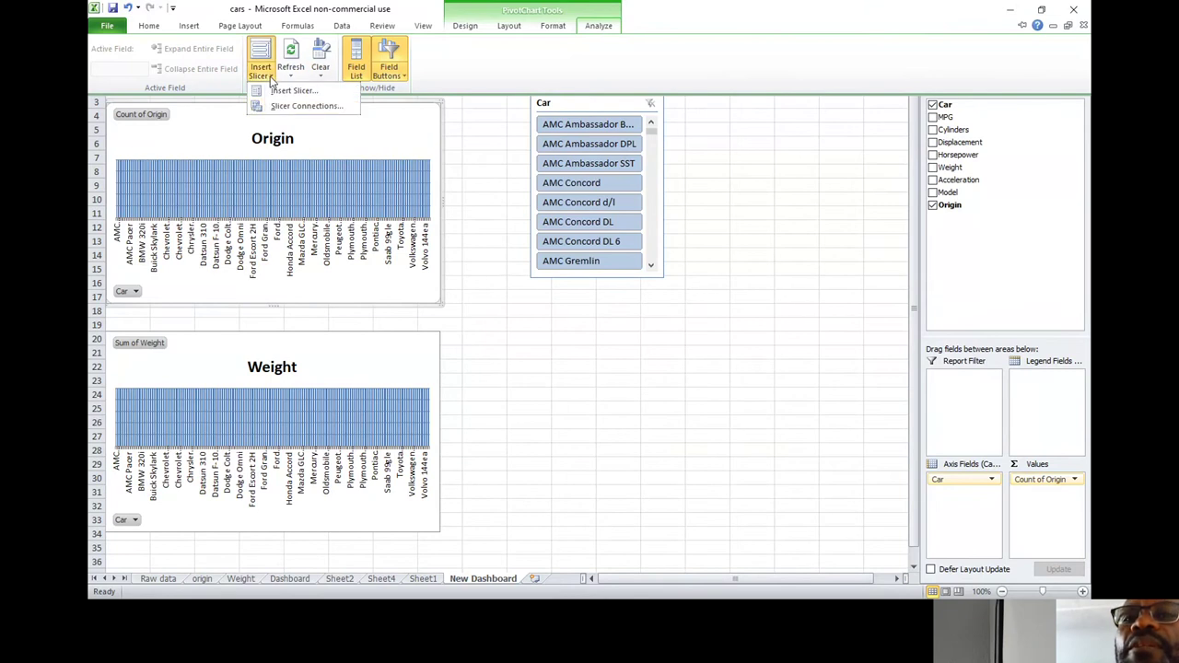
{"action": "left_click", "coordinate": [289, 93]}
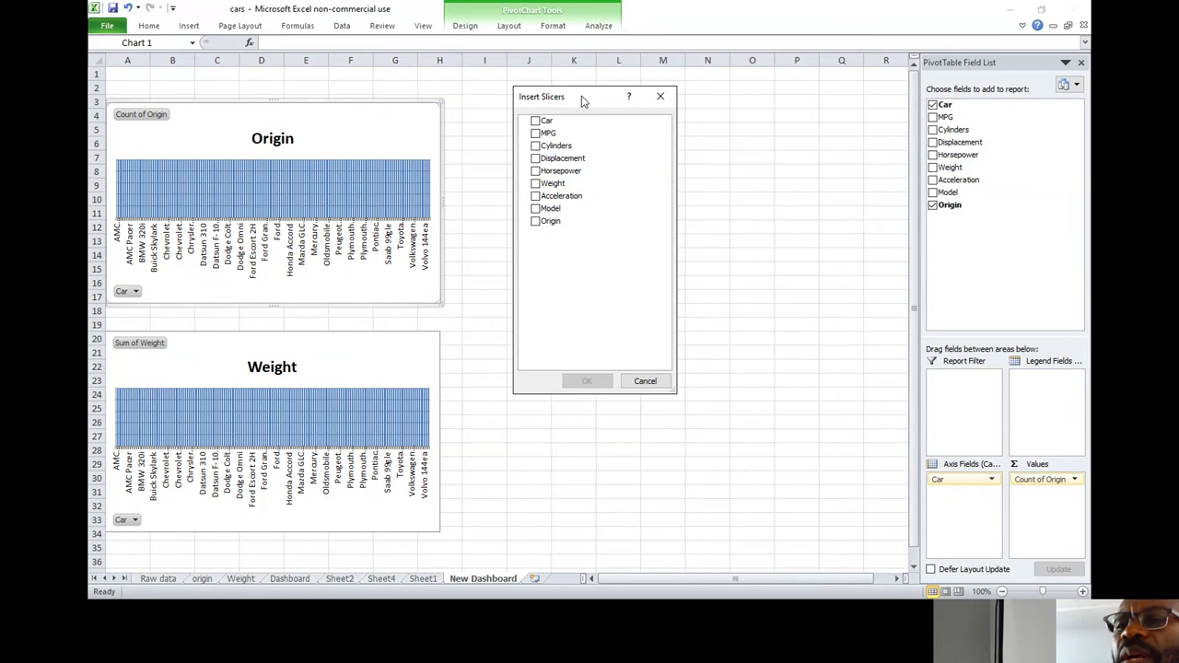
{"action": "left_click_drag", "start_coordinate": [582, 99], "coordinate": [586, 300]}
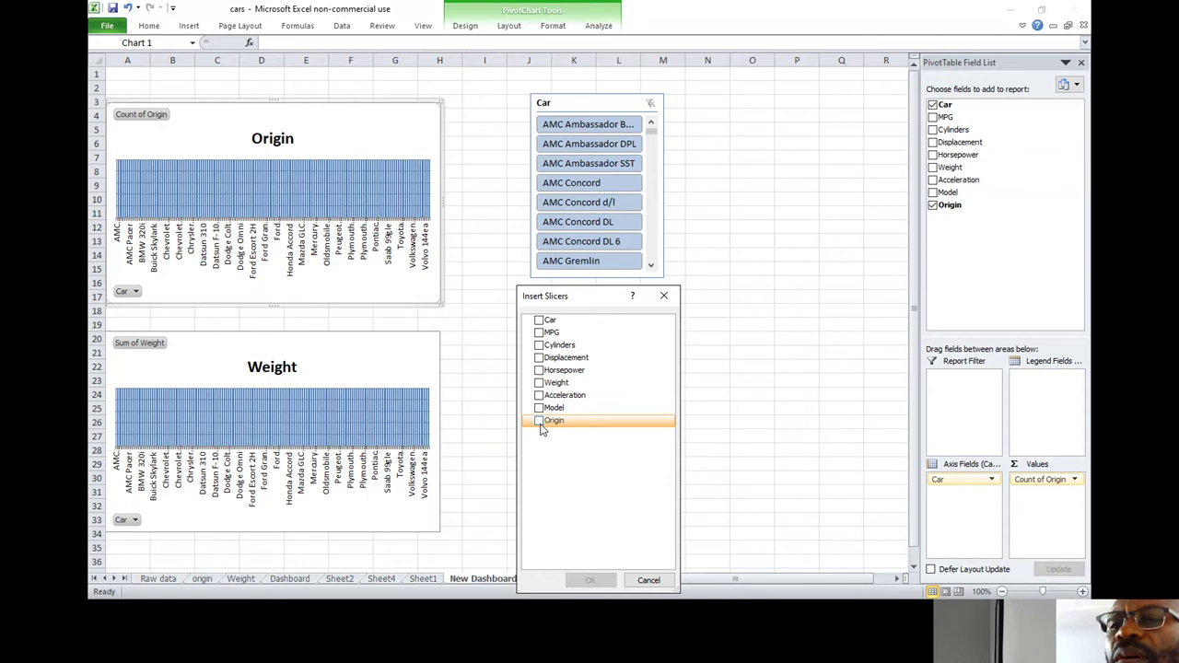
{"action": "left_click", "coordinate": [538, 421]}
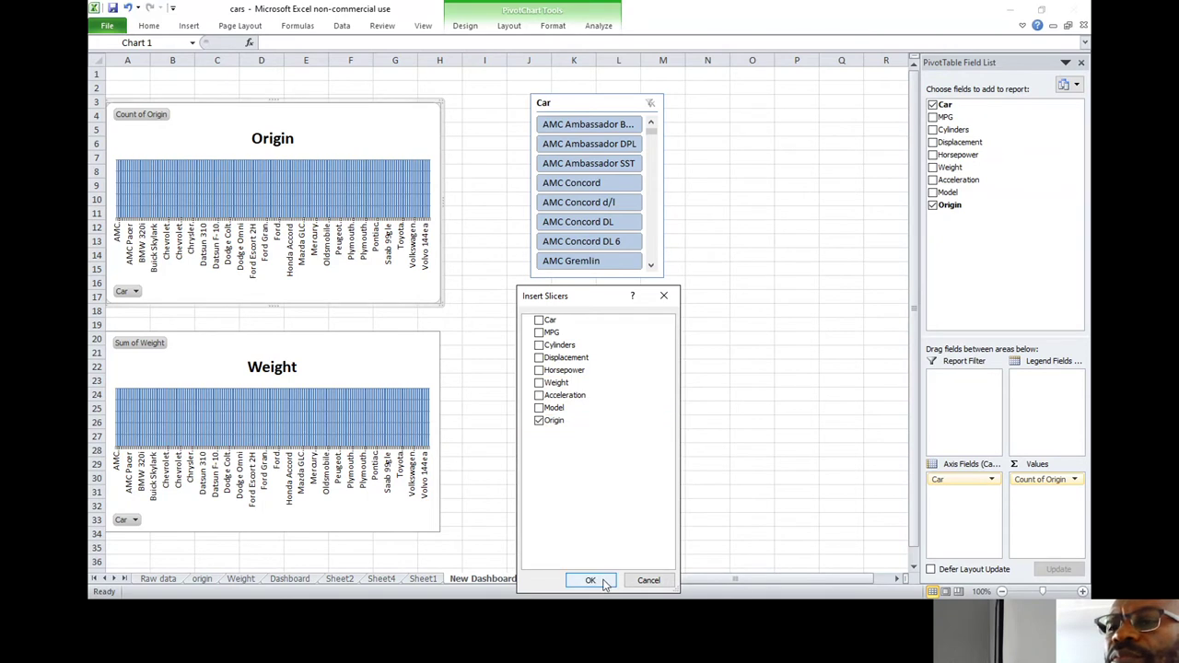
{"action": "left_click", "coordinate": [589, 579]}
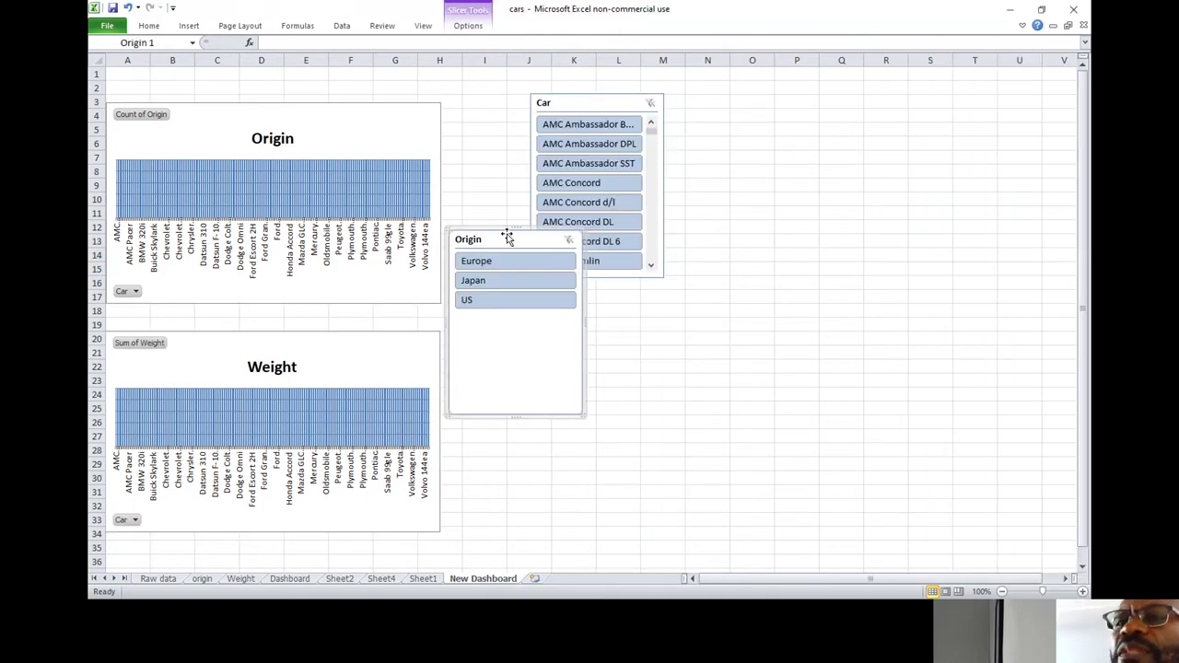
{"action": "left_click_drag", "start_coordinate": [508, 240], "coordinate": [595, 327]}
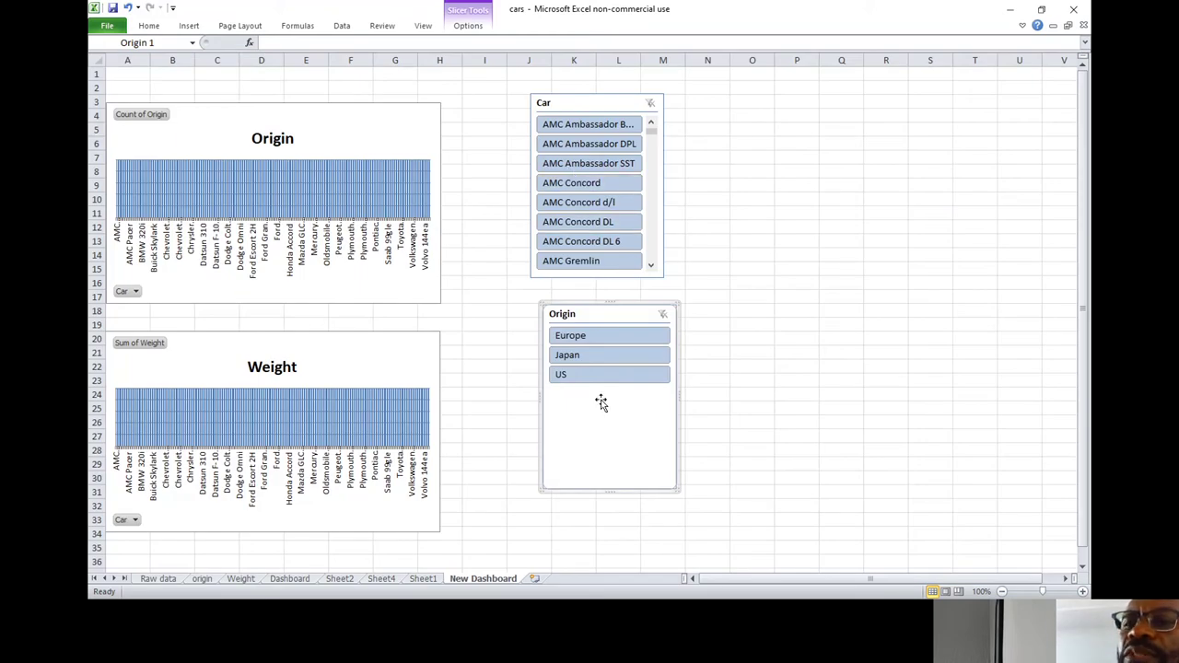
Step: Connect the Car slicer to PivotTable2 on Sheet4 in addition to PivotTable1
{"action": "right_click", "coordinate": [637, 145]}
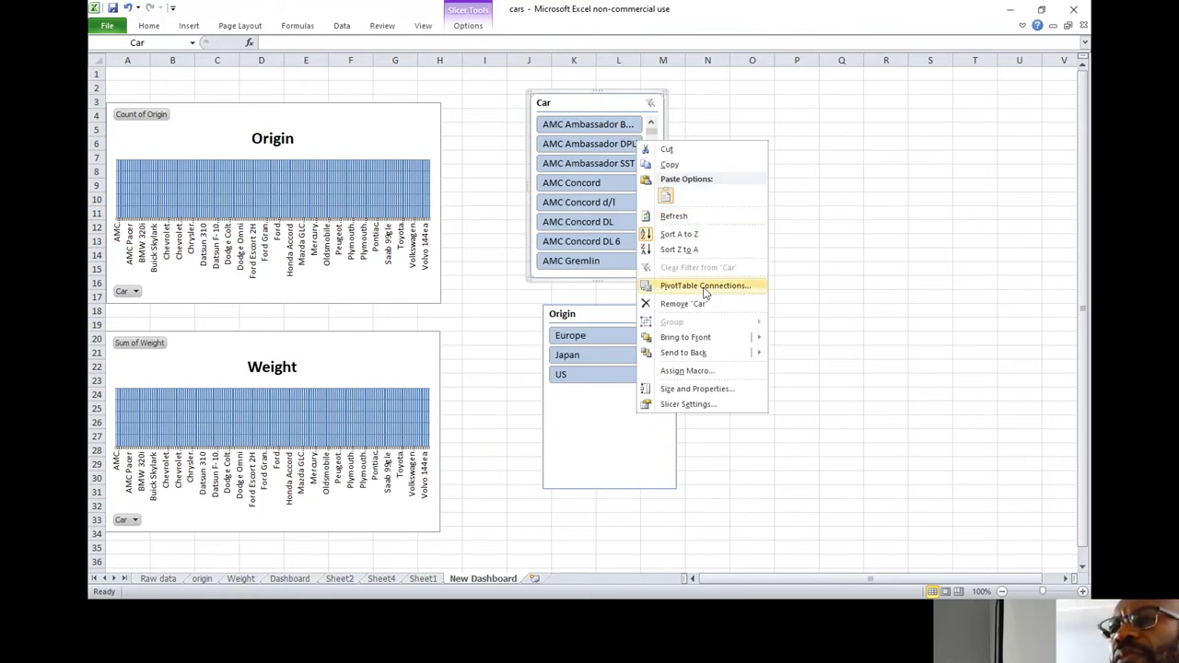
{"action": "left_click", "coordinate": [704, 288]}
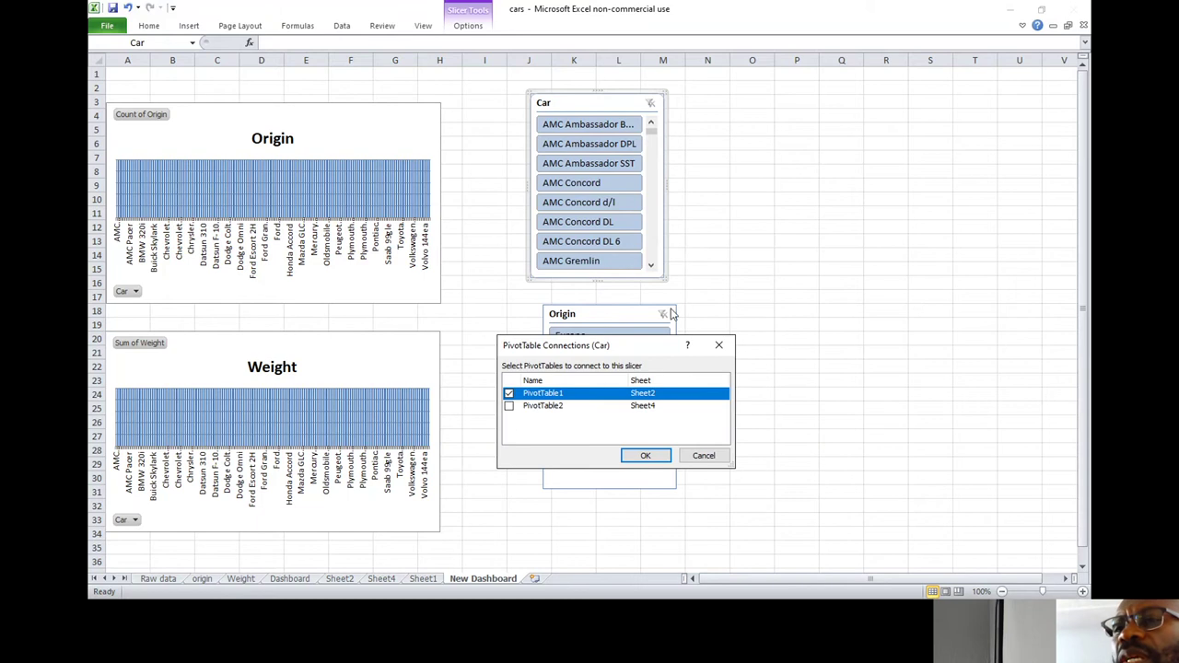
{"action": "left_click", "coordinate": [509, 406]}
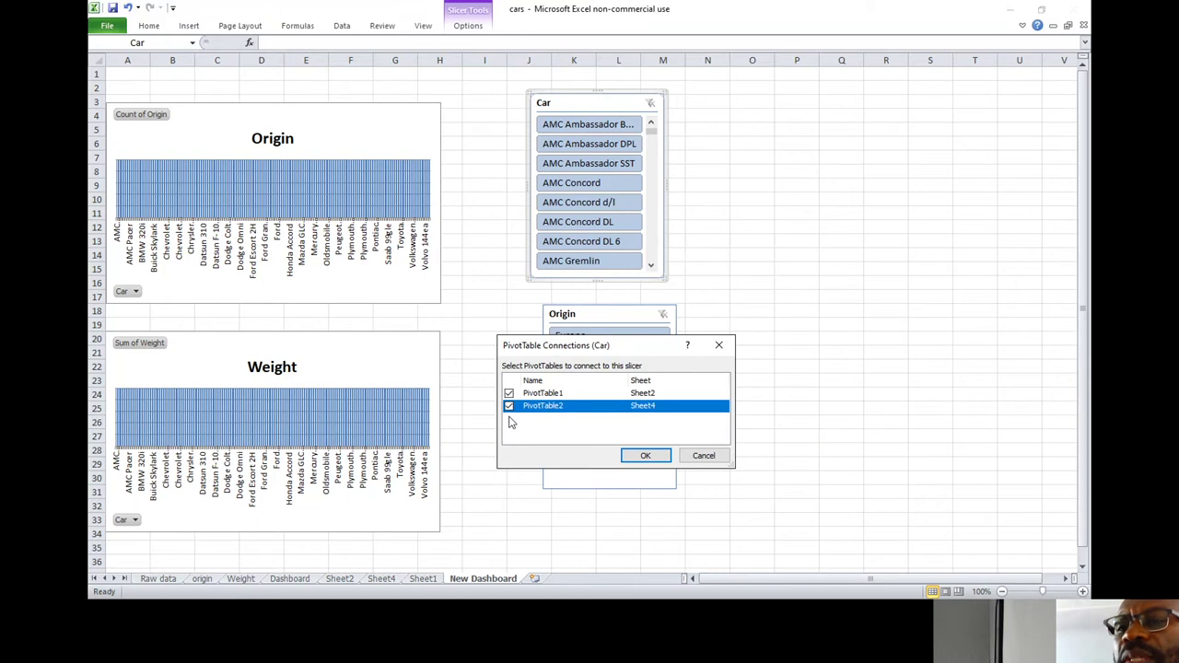
{"action": "left_click", "coordinate": [645, 455]}
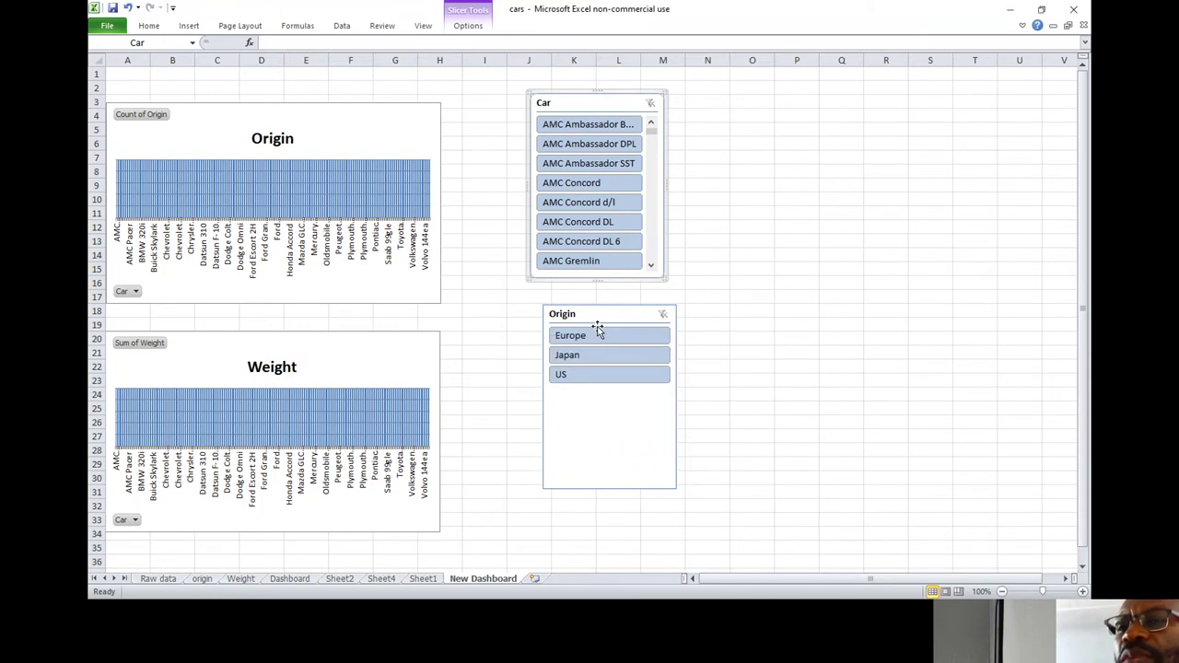
Step: Connect the Origin slicer to PivotTable2 on Sheet4 as well, and shift the slicer slightly closer to the charts
{"action": "right_click", "coordinate": [597, 330]}
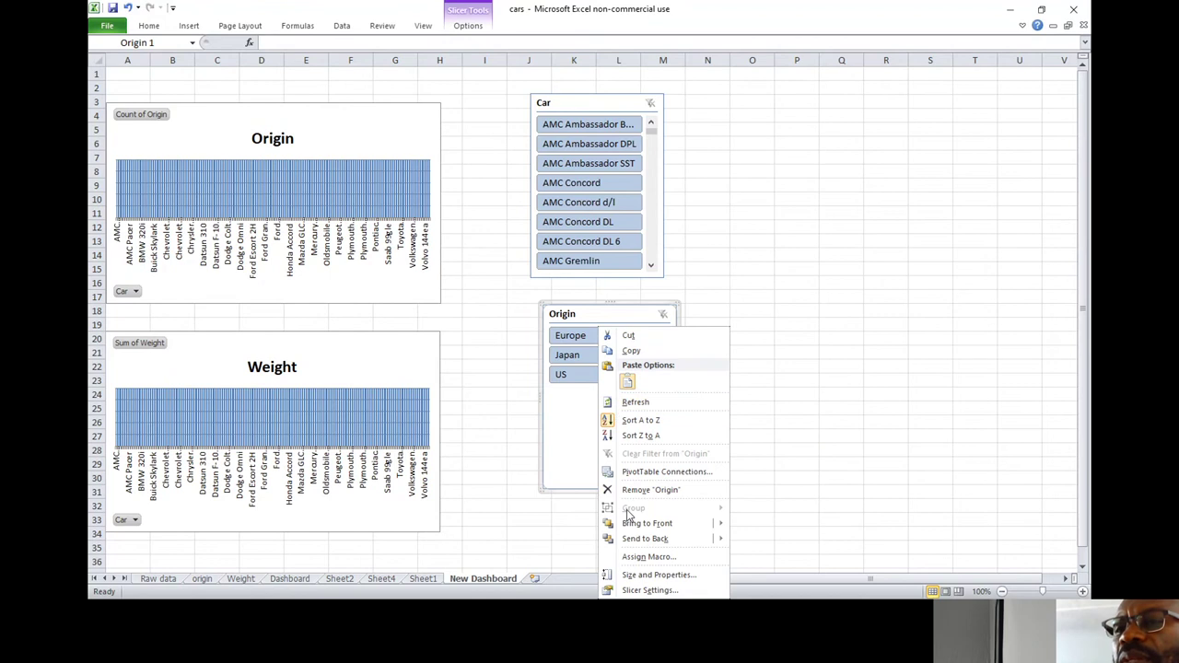
{"action": "left_click", "coordinate": [672, 473]}
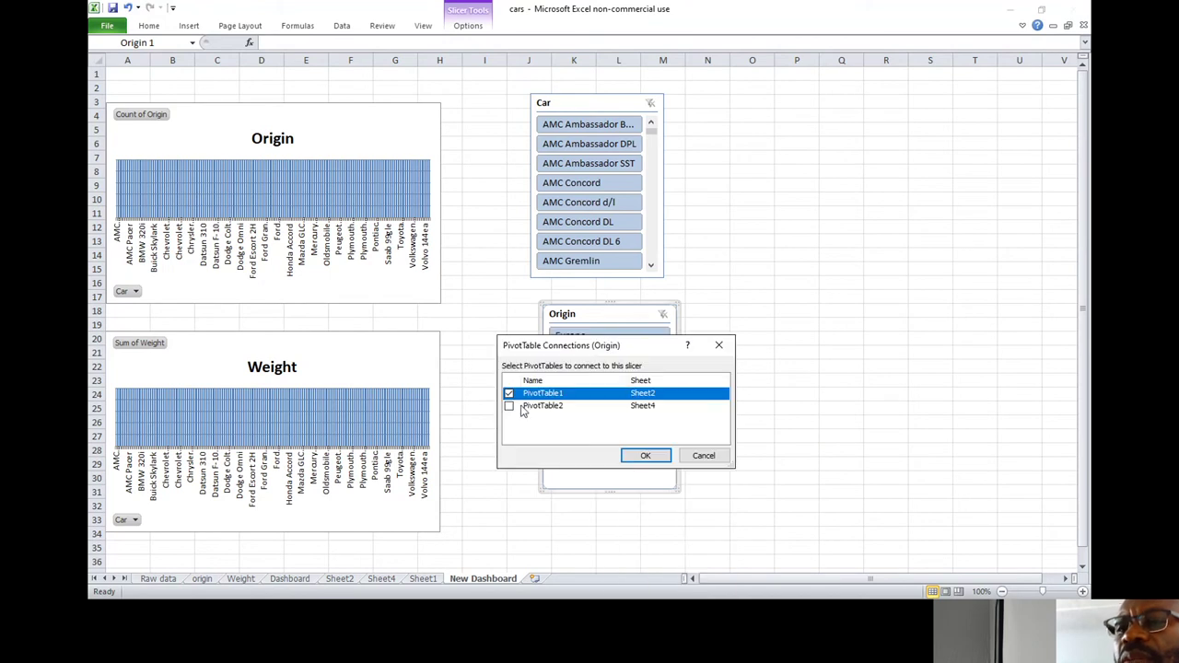
{"action": "left_click", "coordinate": [509, 406]}
{"action": "left_click", "coordinate": [645, 455]}
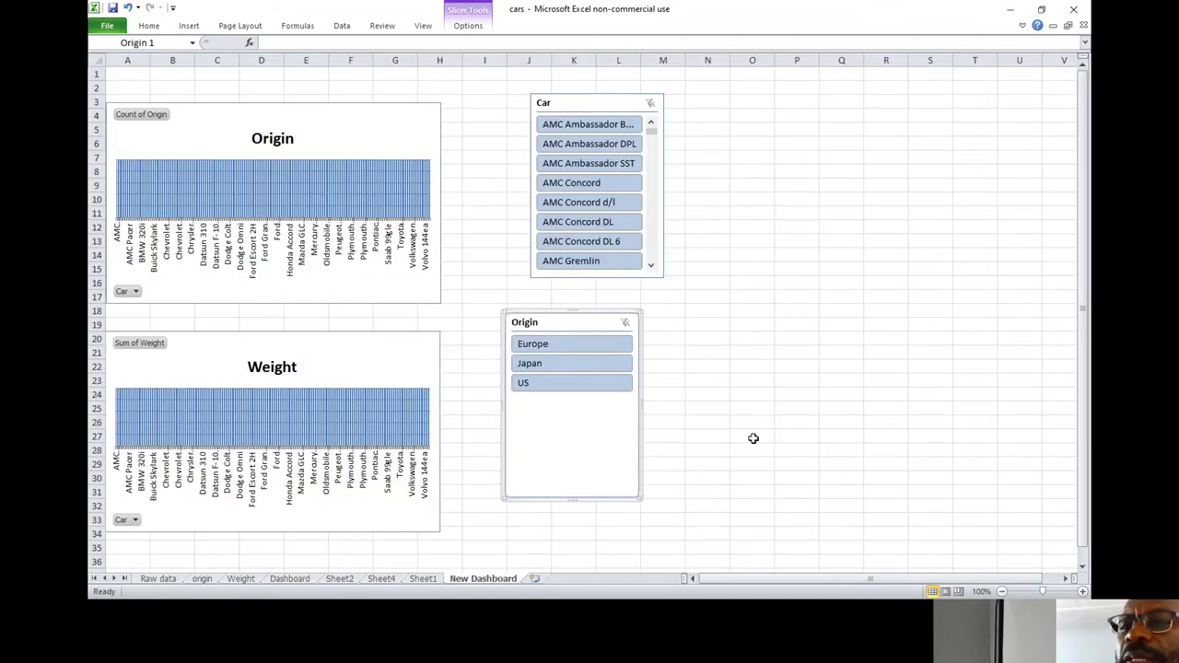
{"action": "left_click", "coordinate": [753, 438]}
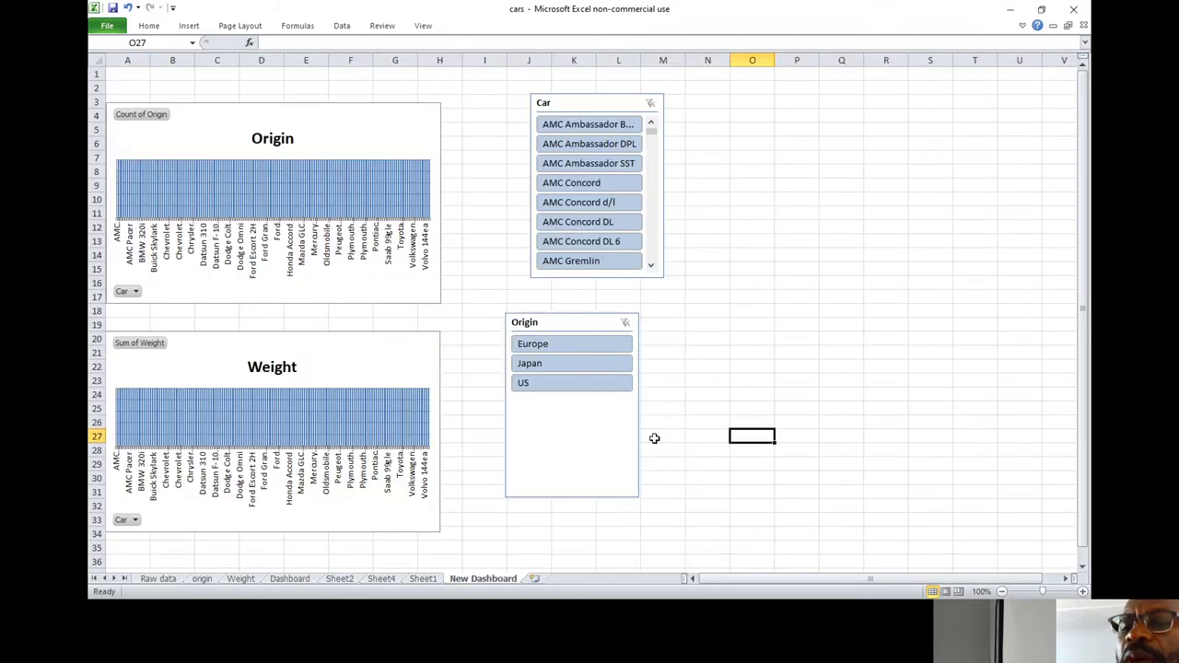
Step: Test the Origin slicer by filtering both charts to US and to Japan, clearing the filter after each
{"action": "left_click", "coordinate": [546, 385]}
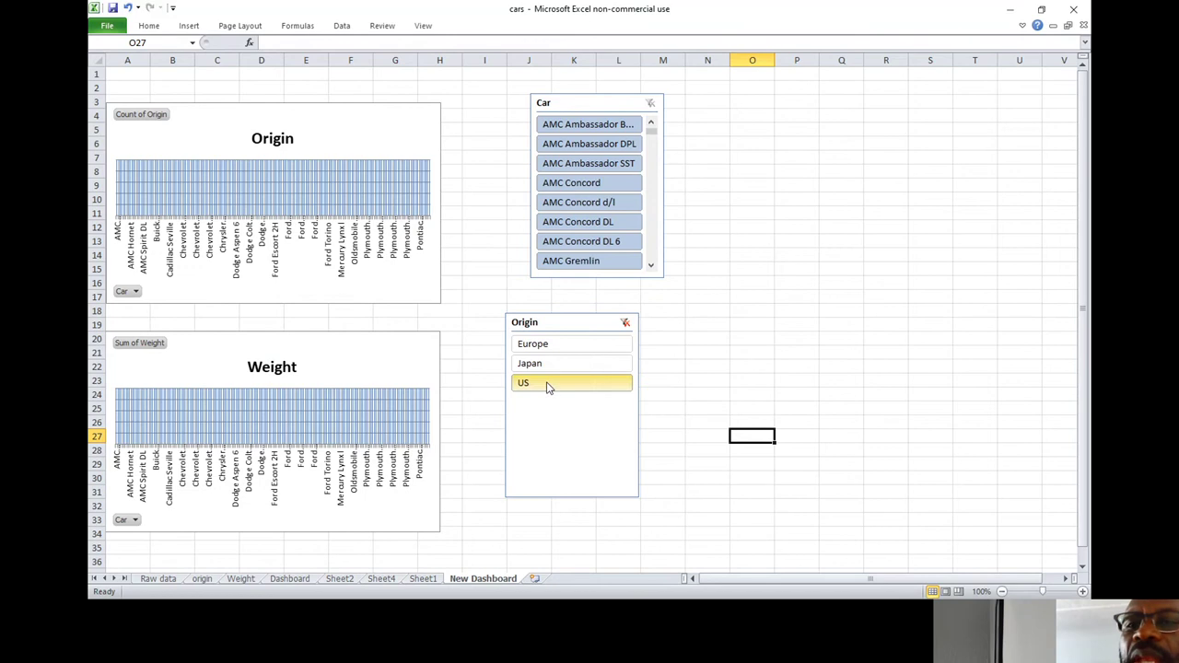
{"action": "left_click", "coordinate": [625, 324]}
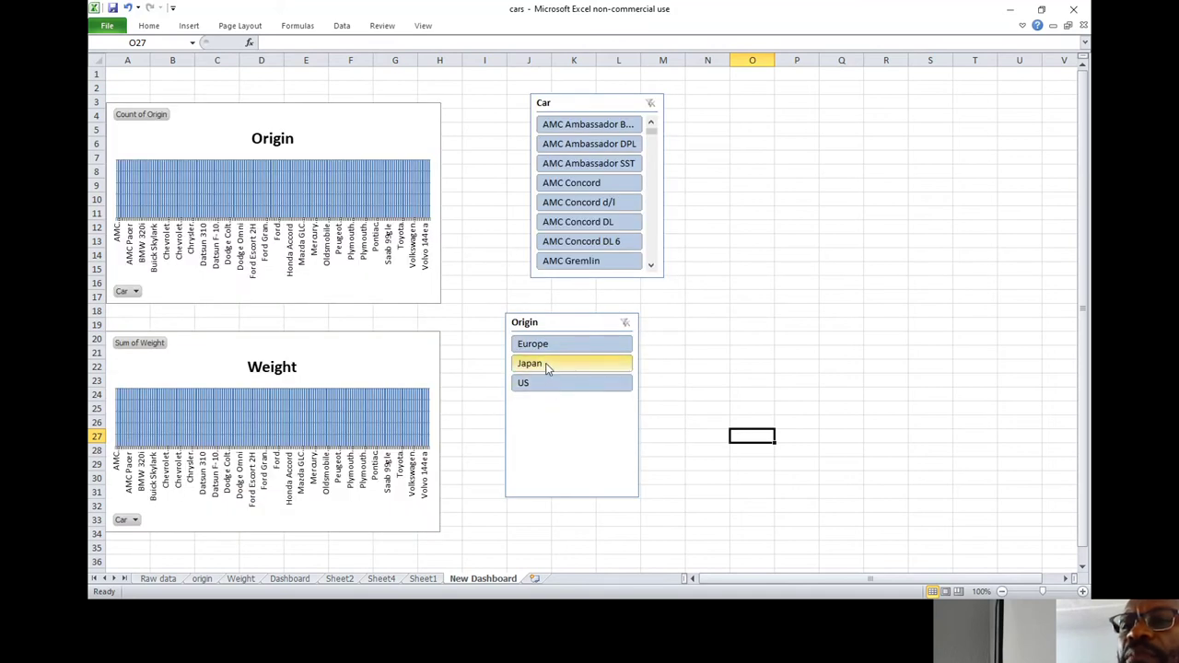
{"action": "left_click", "coordinate": [547, 368]}
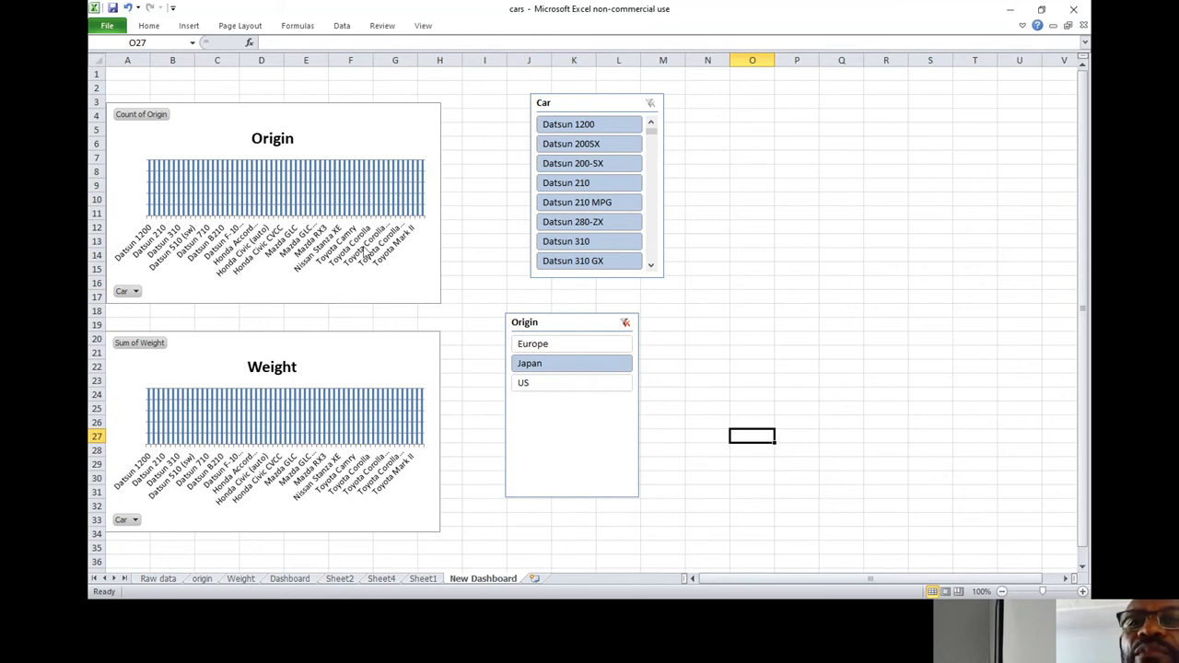
{"action": "left_click", "coordinate": [625, 322]}
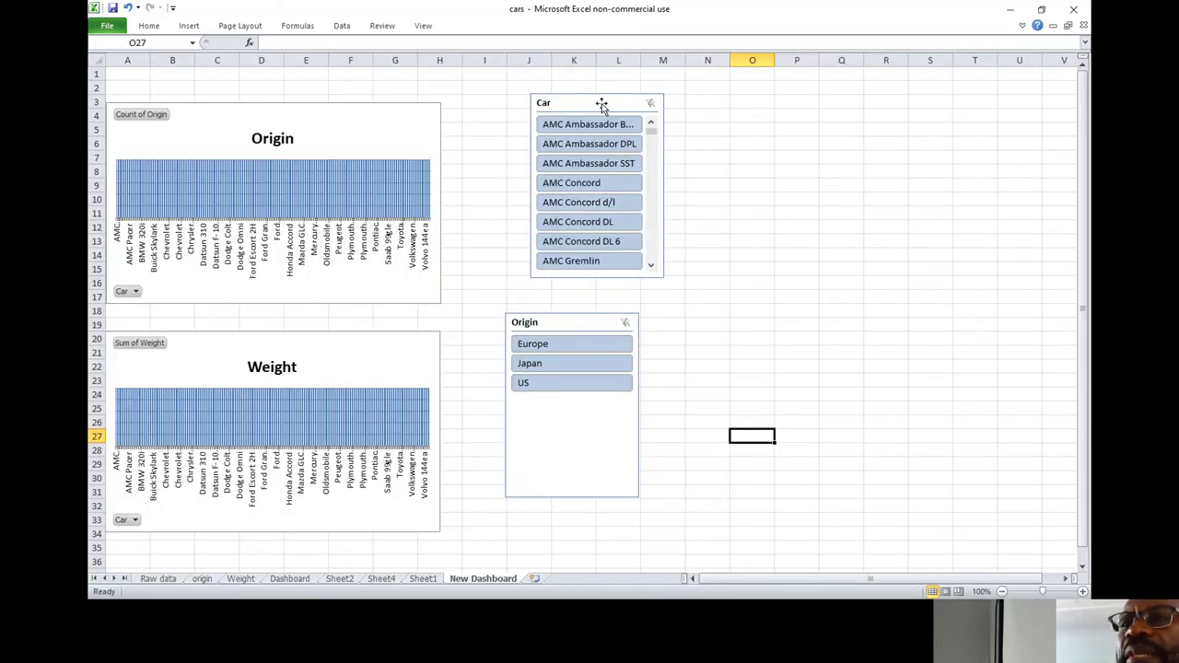
Step: Align the Car slicer above the Origin slicer and open the existing Dashboard sheet for reference
{"action": "left_click_drag", "start_coordinate": [611, 106], "coordinate": [591, 105]}
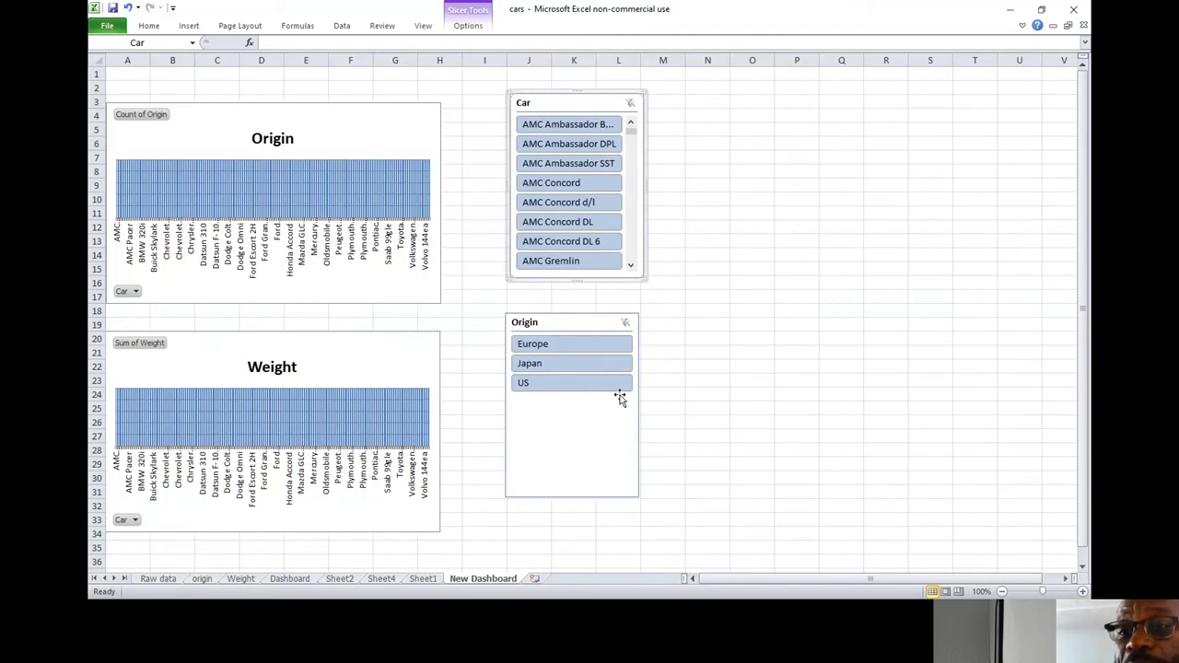
{"action": "left_click", "coordinate": [297, 582]}
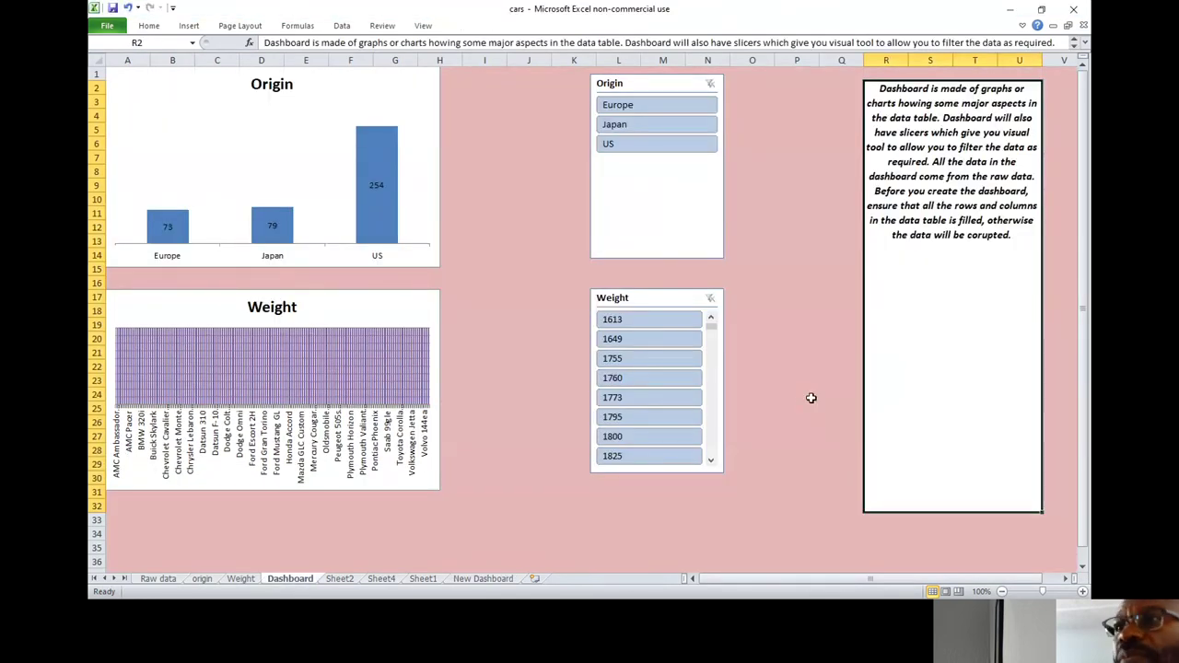